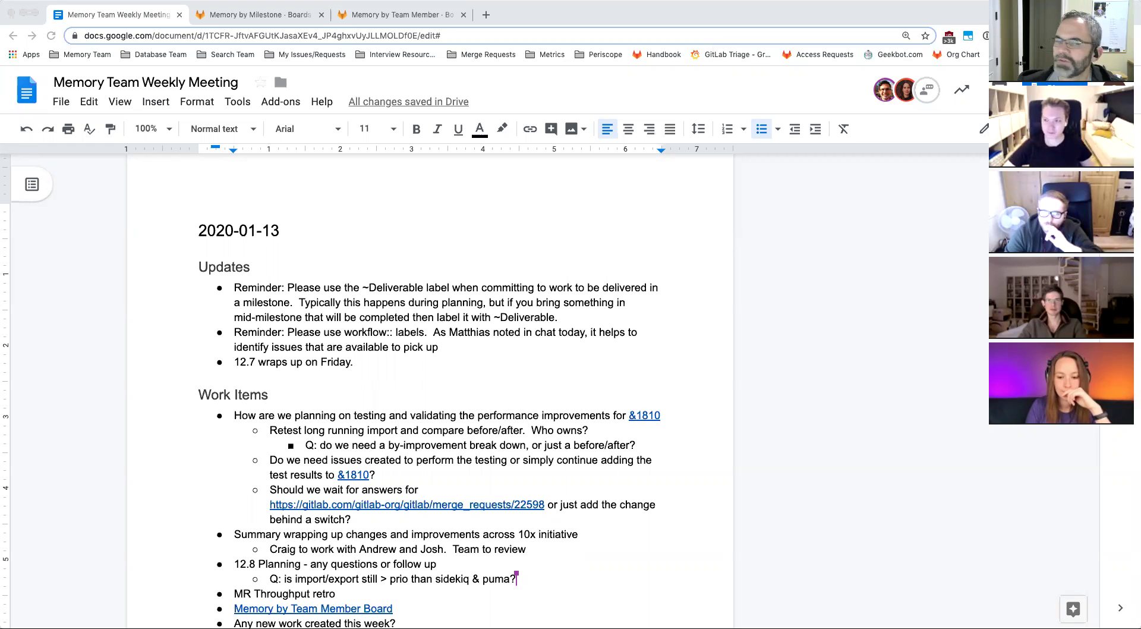
Add a teammate's reply sub-bullet: by-improvement is a natural artifact of the issues; 1810 summarizes before/after
{"action": "scroll", "coordinate": [783, 397], "scroll_direction": "down", "scroll_amount": 1}
{"action": "scroll", "coordinate": [783, 397], "scroll_direction": "down", "scroll_amount": 3}
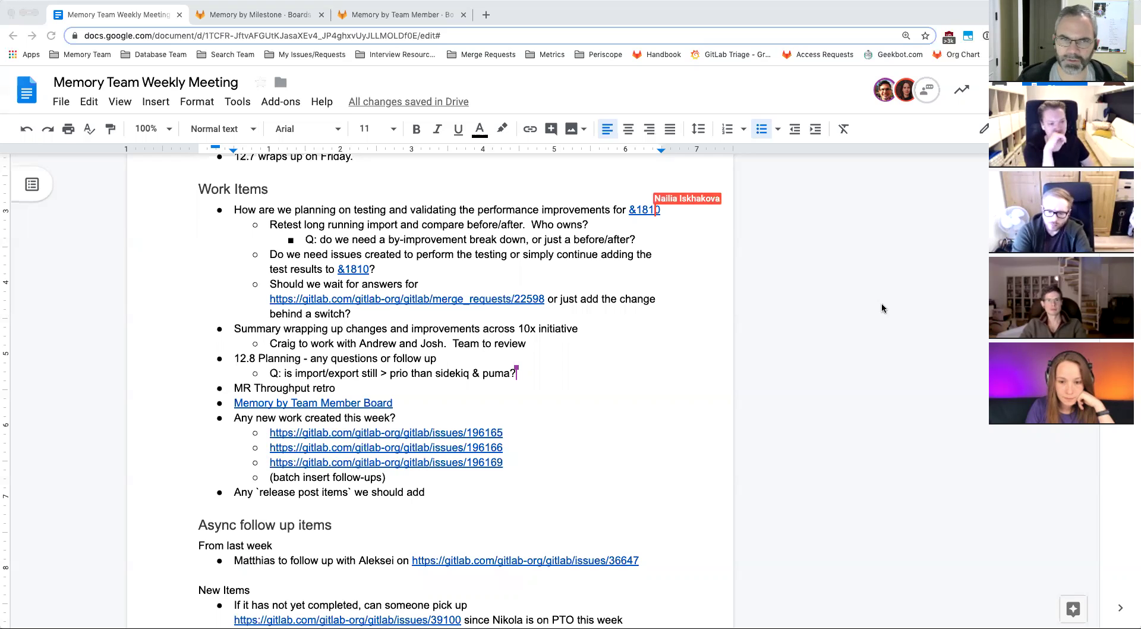
{"action": "left_click", "coordinate": [639, 242]}
{"action": "key", "text": "Return"}
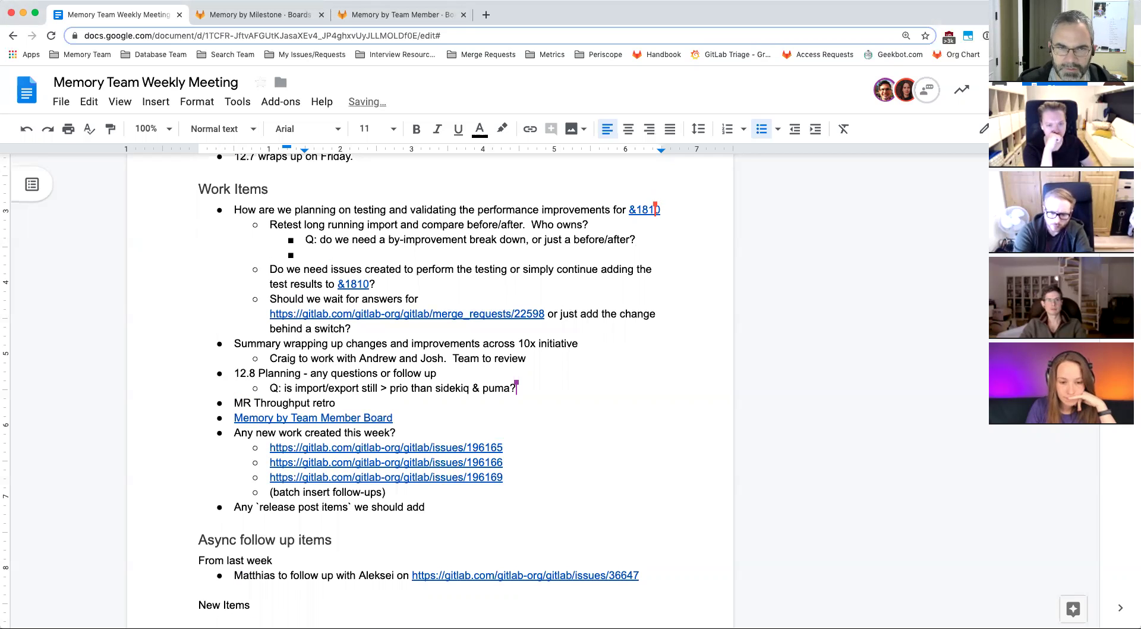
{"action": "type", "text": "A:"}
{"action": "key", "text": "BackSpace"}
{"action": "key", "text": "BackSpace"}
{"action": "type", "text": "Craig: "}
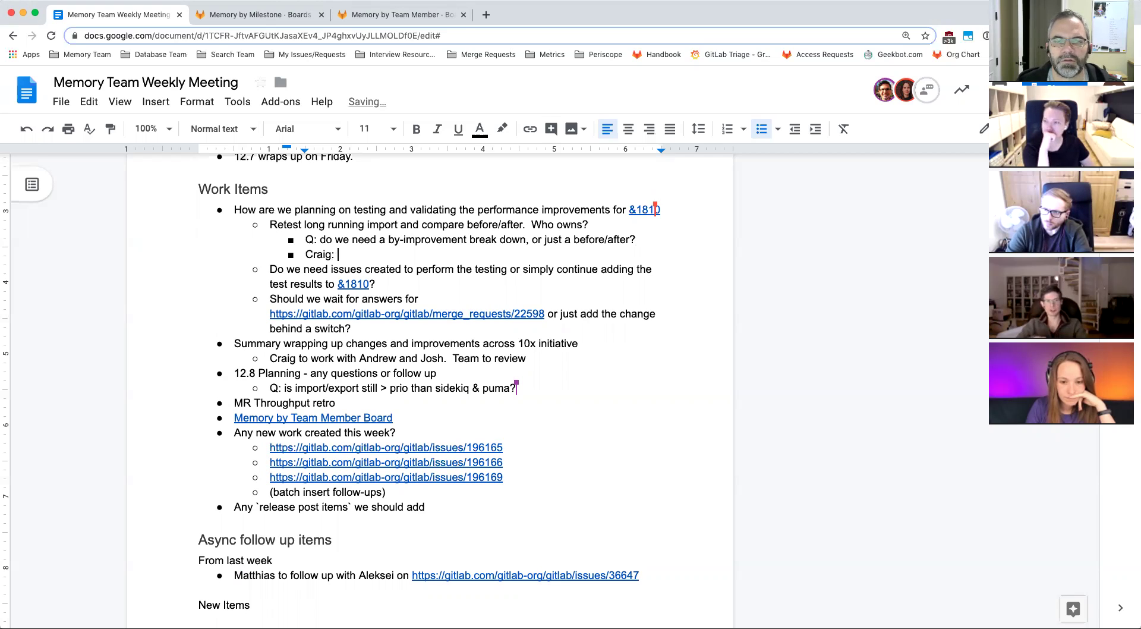
{"action": "type", "text": "by-imp"}
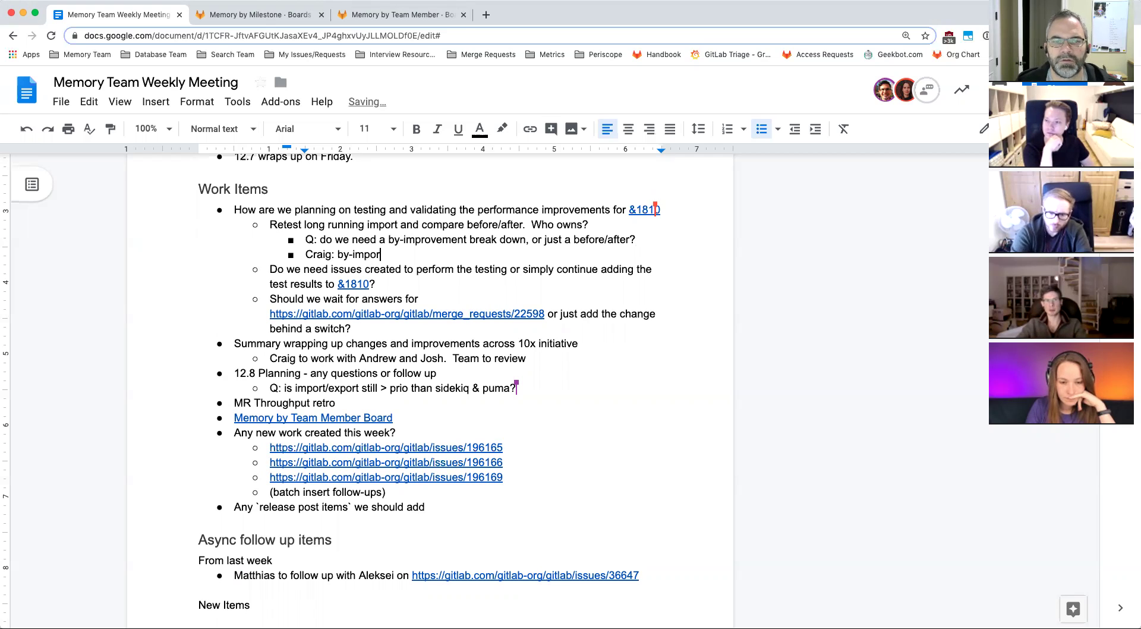
{"action": "type", "text": "rovement will be "}
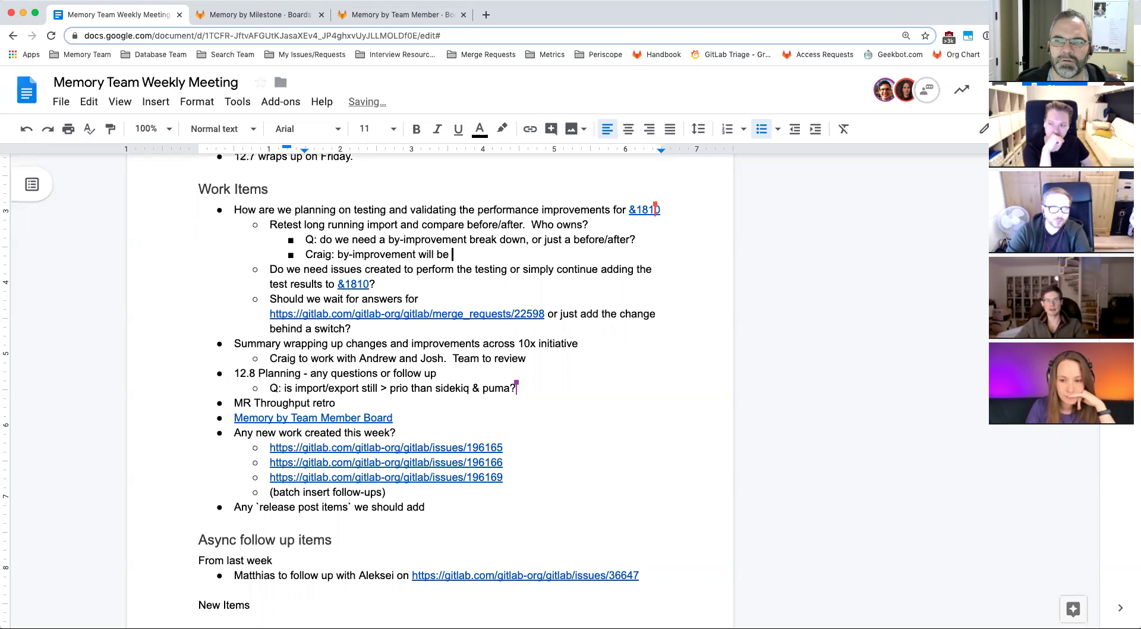
{"action": "type", "text": "a natural"}
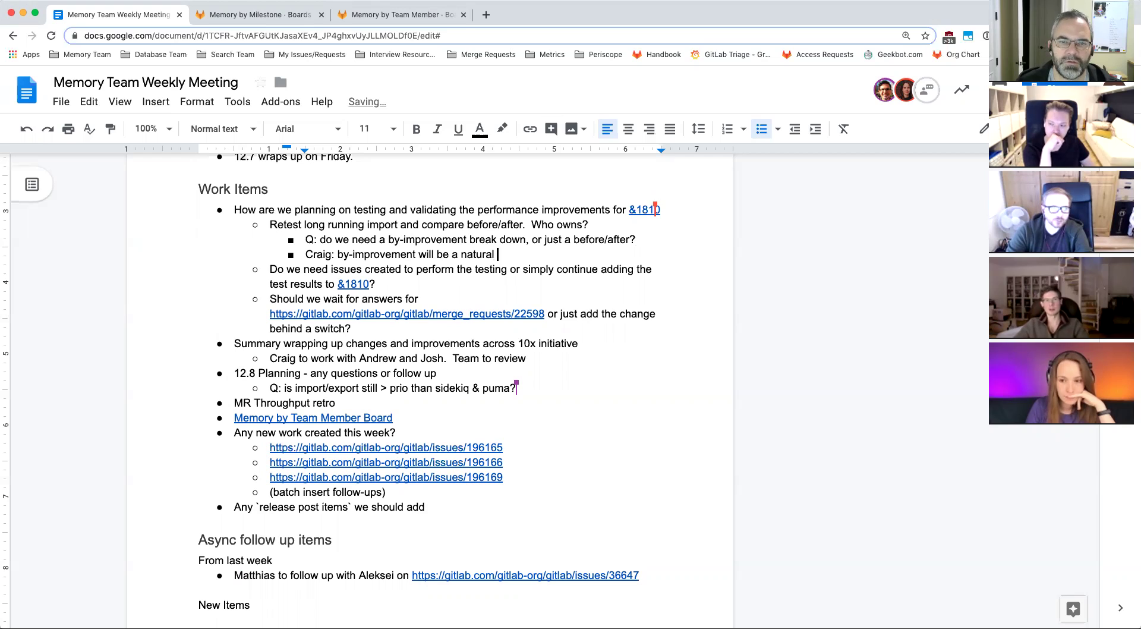
{"action": "type", "text": " artifact"}
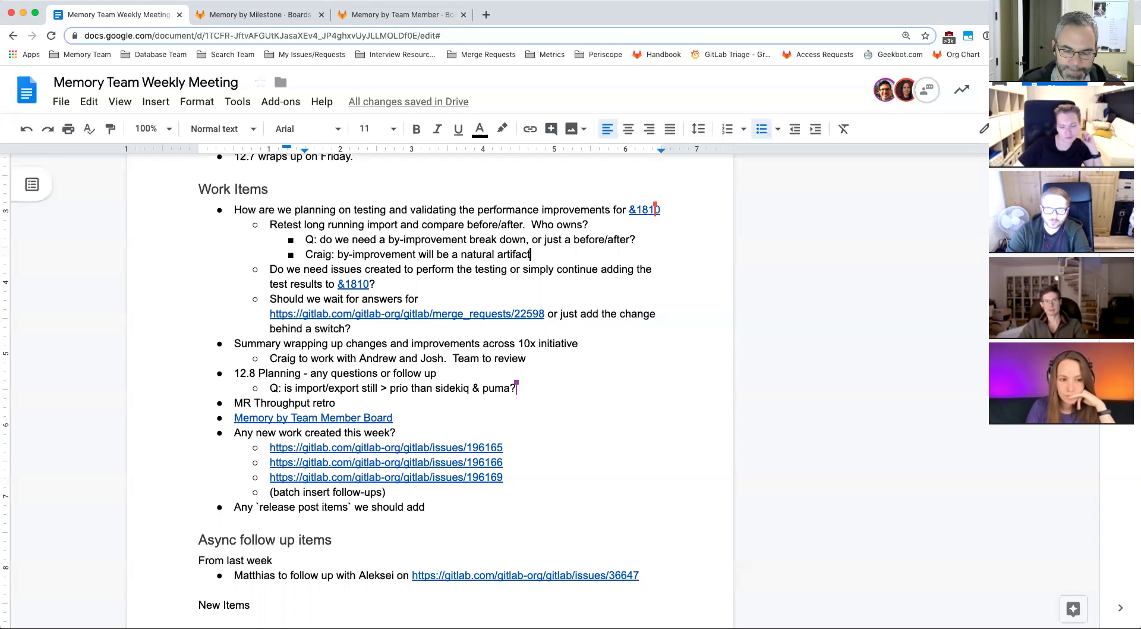
{"action": "type", "text": "of the issues."}
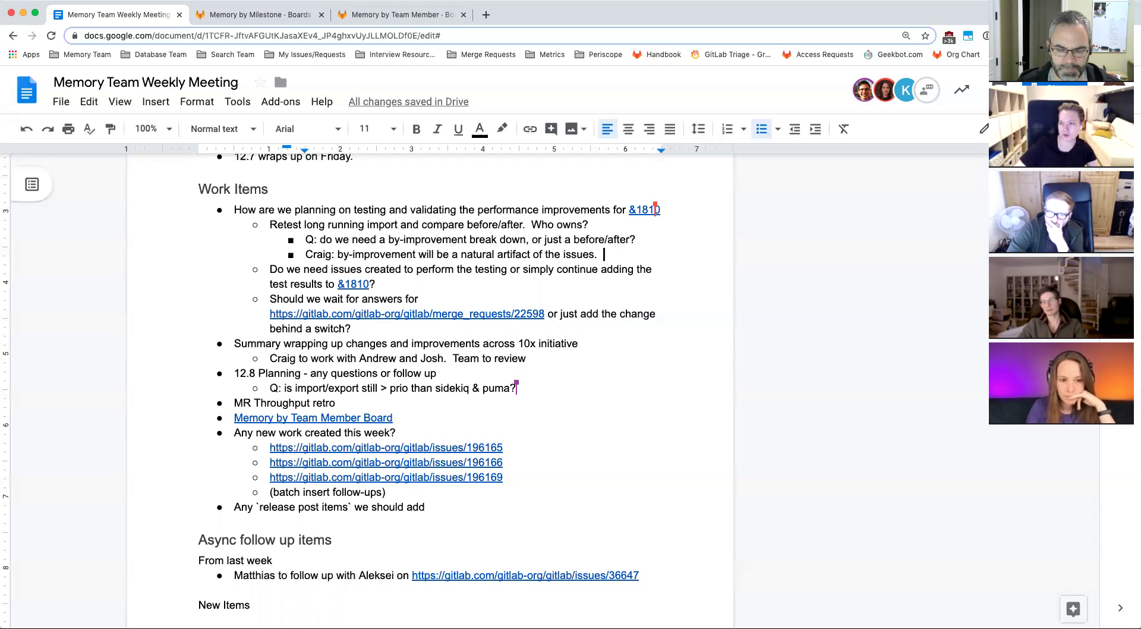
{"action": "type", "text": "18"}
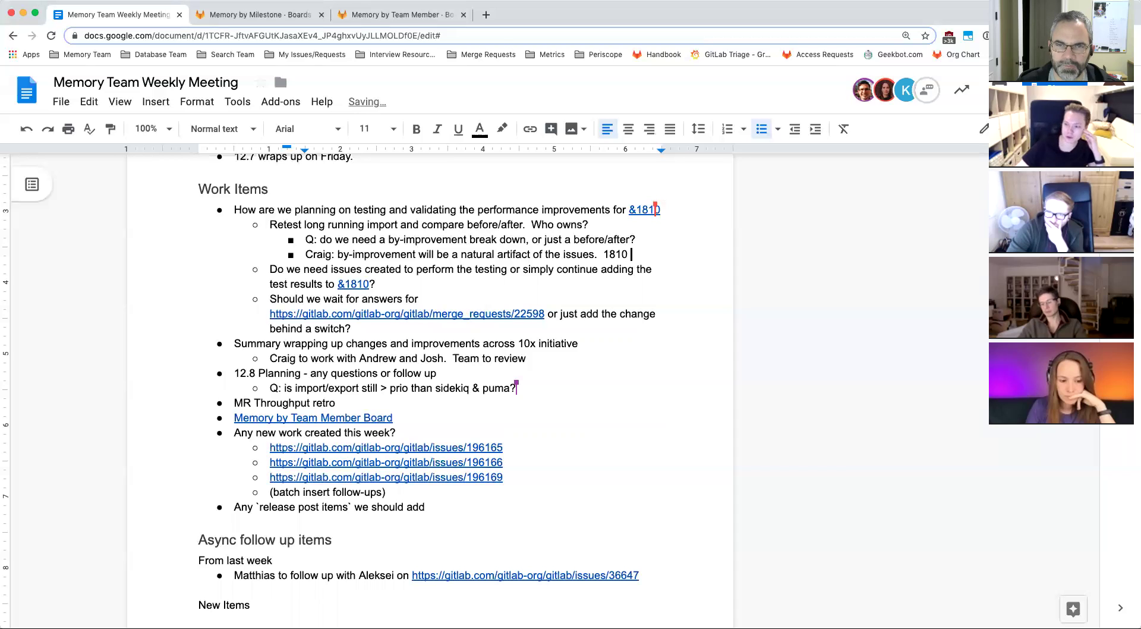
{"action": "type", "text": "10 is where "}
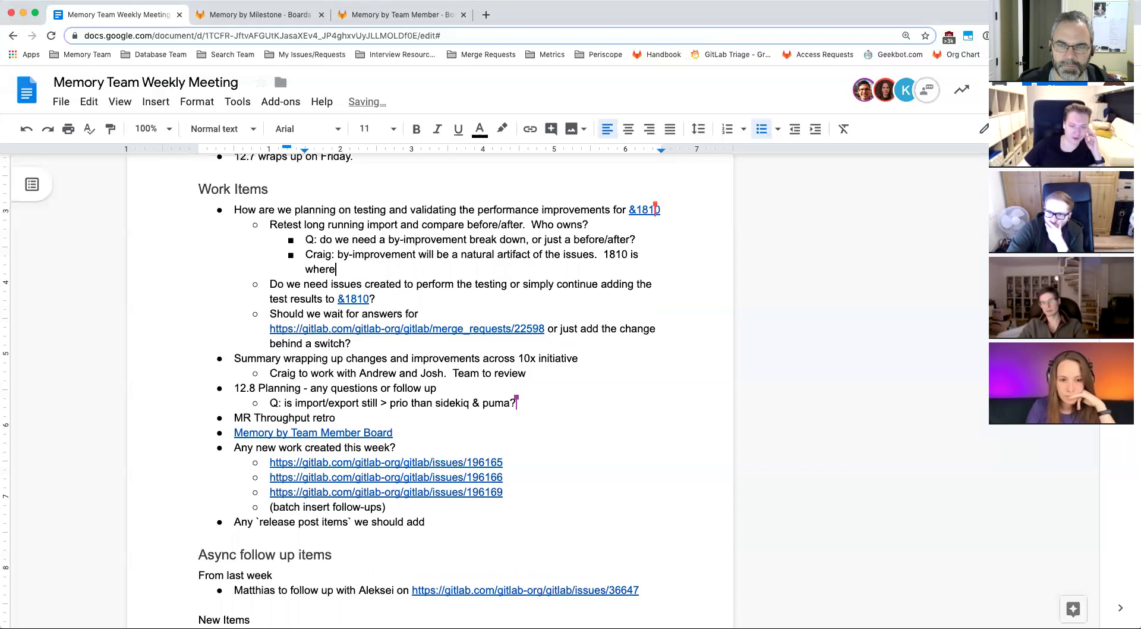
{"action": "type", "text": "I will su"}
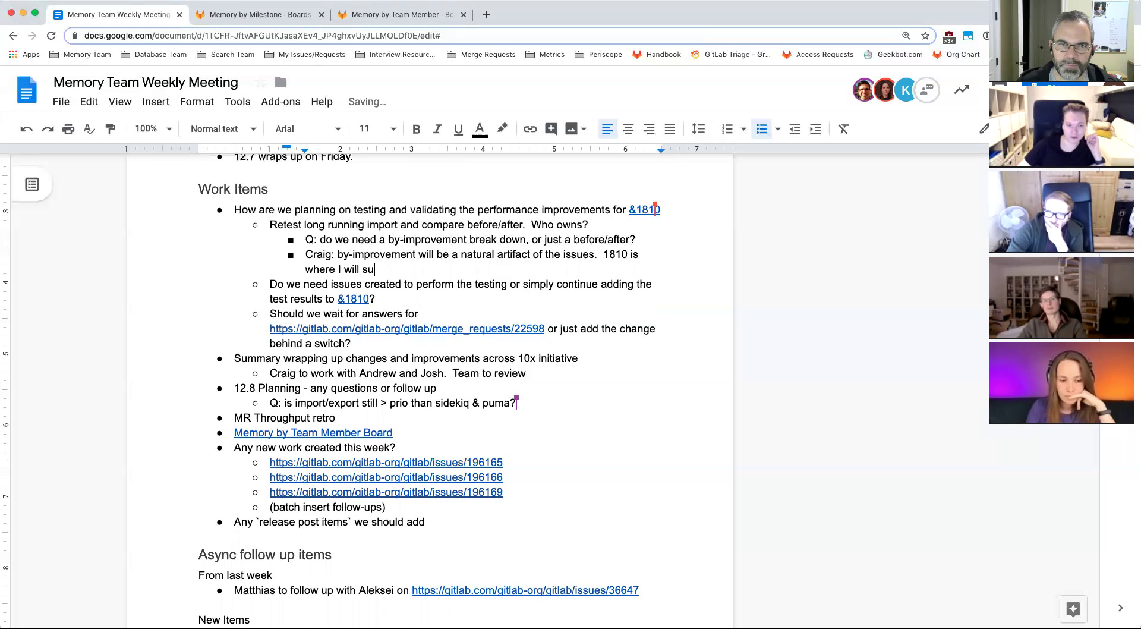
{"action": "type", "text": "mmarize the b"}
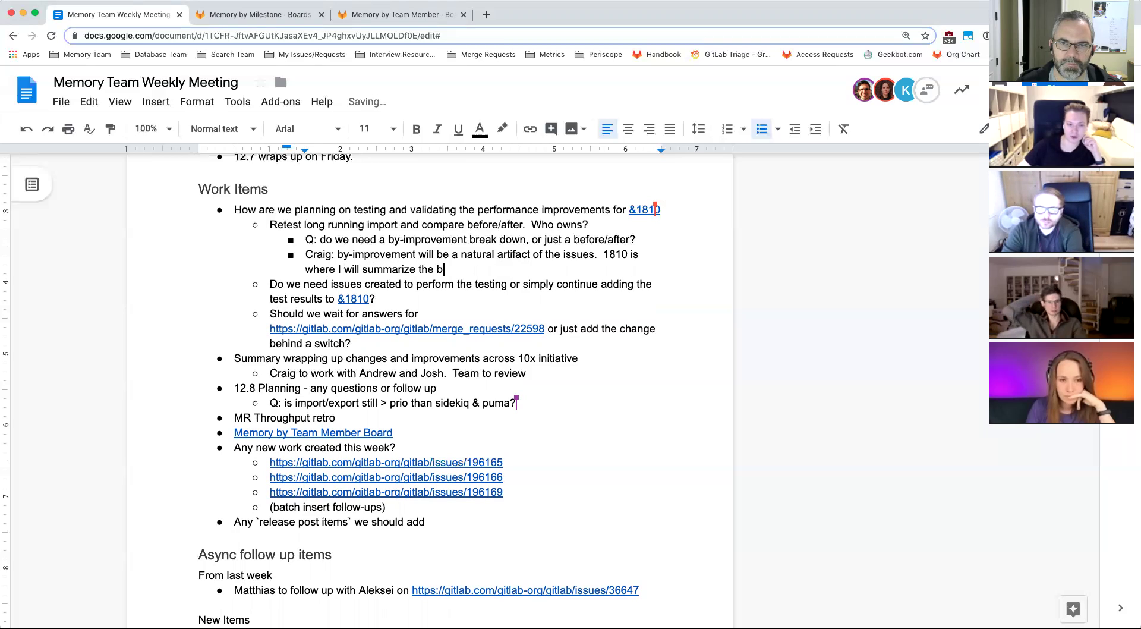
{"action": "type", "text": "efore/after."}
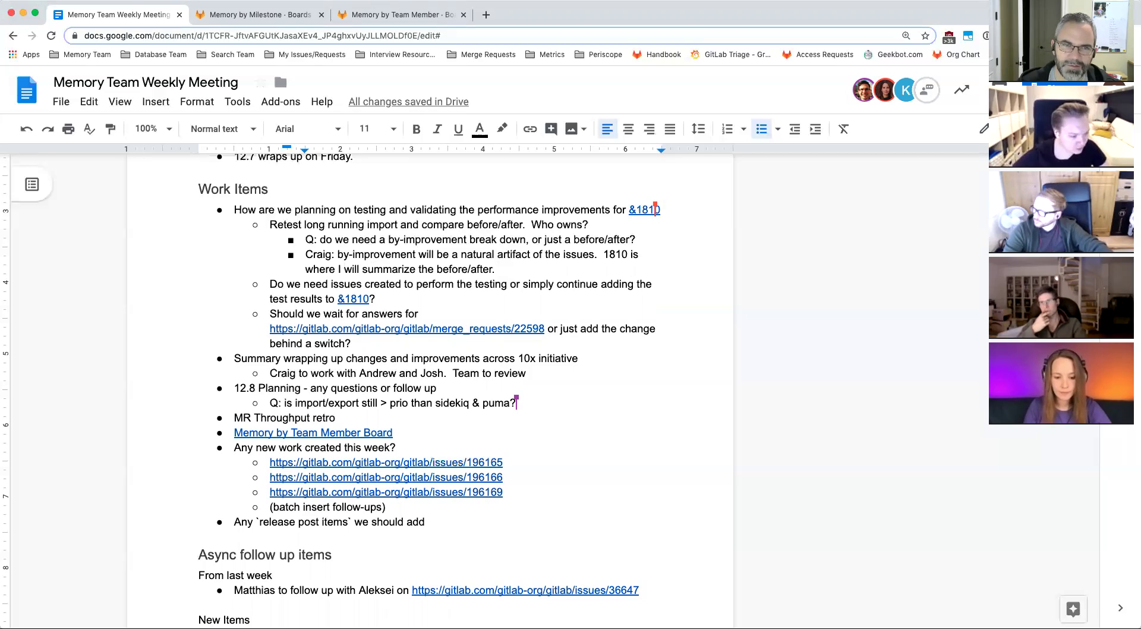
Add a teammate's sub-bullet saying we should validate the freshness of the export
{"action": "key", "text": "Return"}
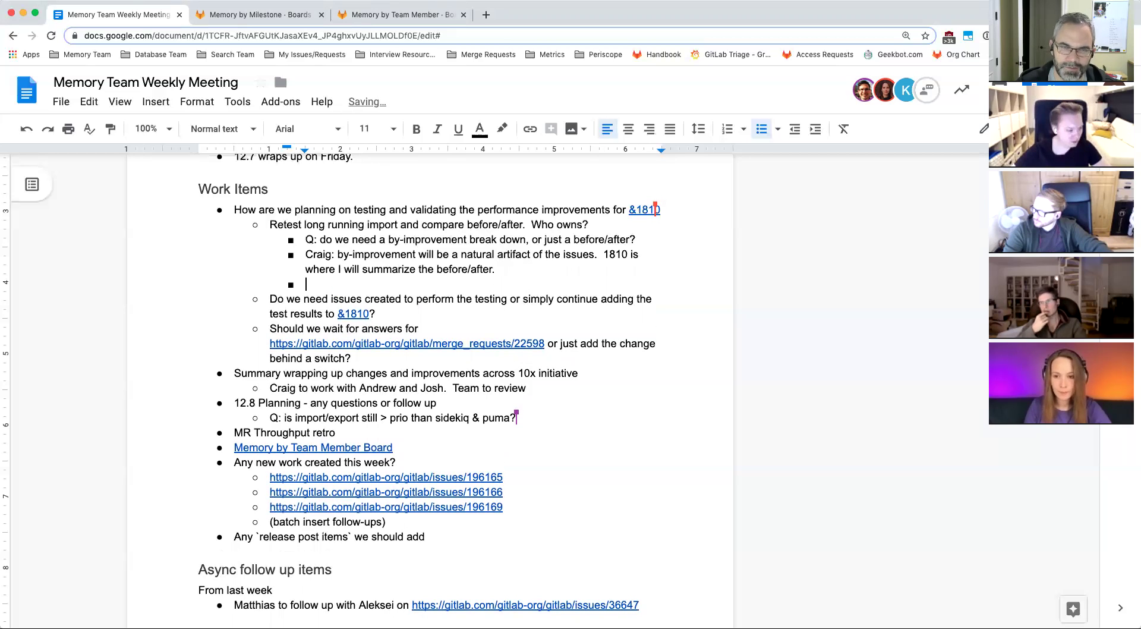
{"action": "type", "text": "Alek"}
{"action": "type", "text": "sei"}
{"action": "key", "text": "BackSpace"}
{"action": "type", "text": "ei"}
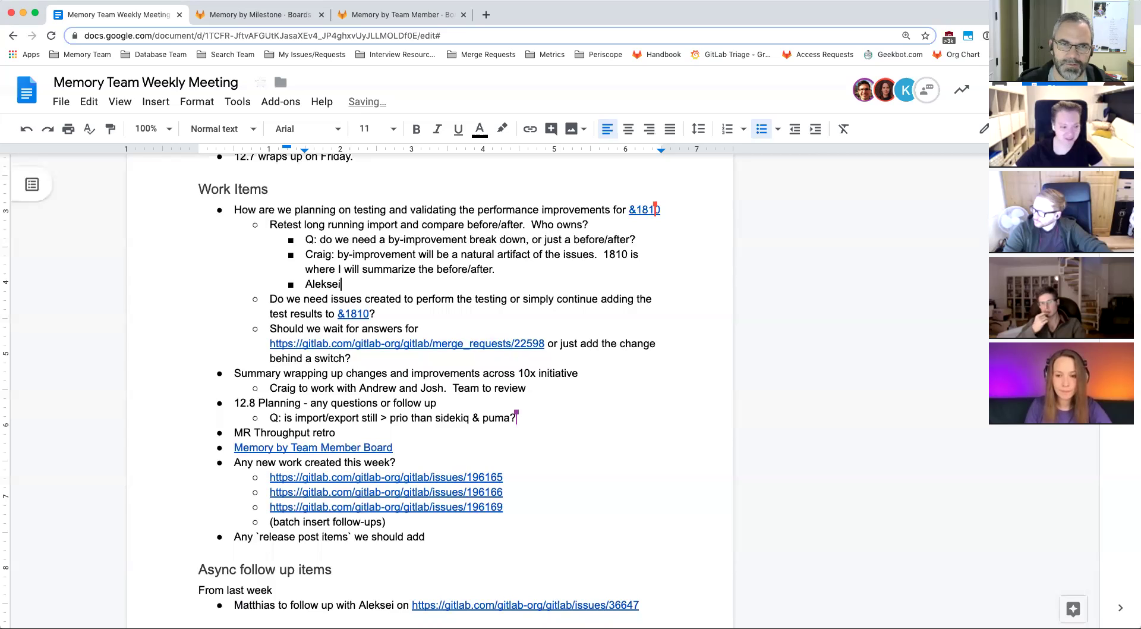
{"action": "type", "text": ": We"}
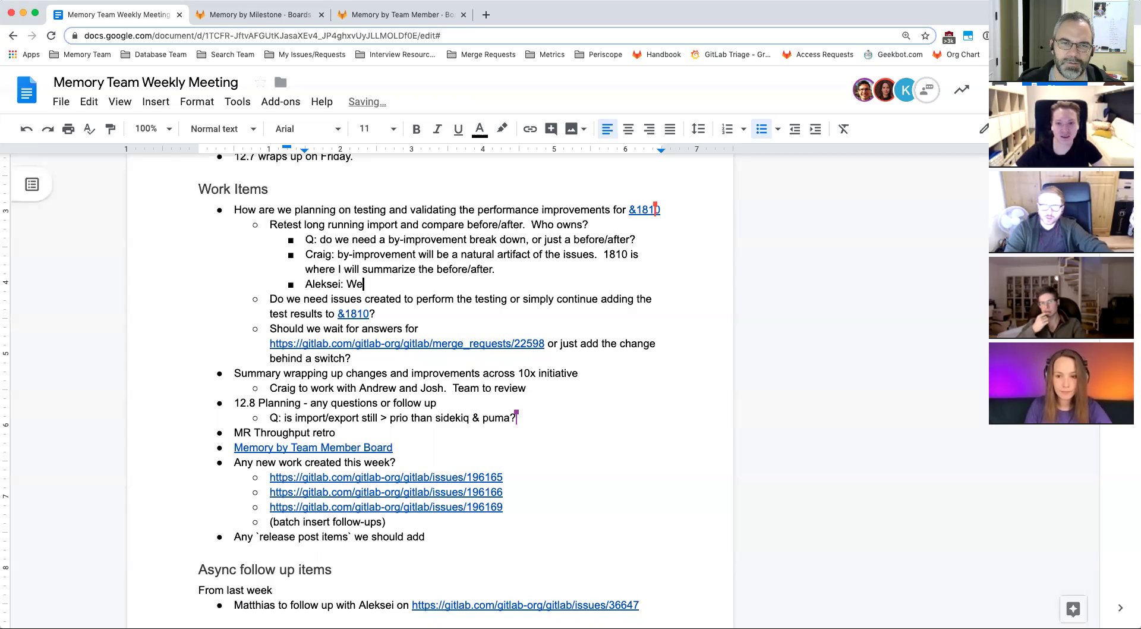
{"action": "type", "text": " should validate "}
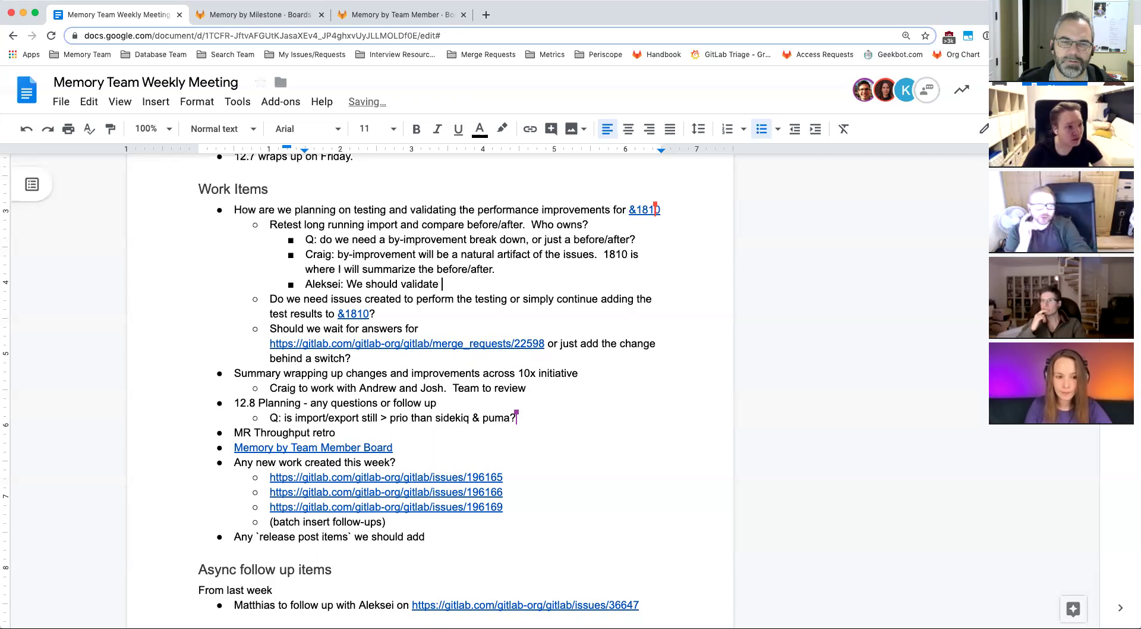
{"action": "type", "text": "the fer"}
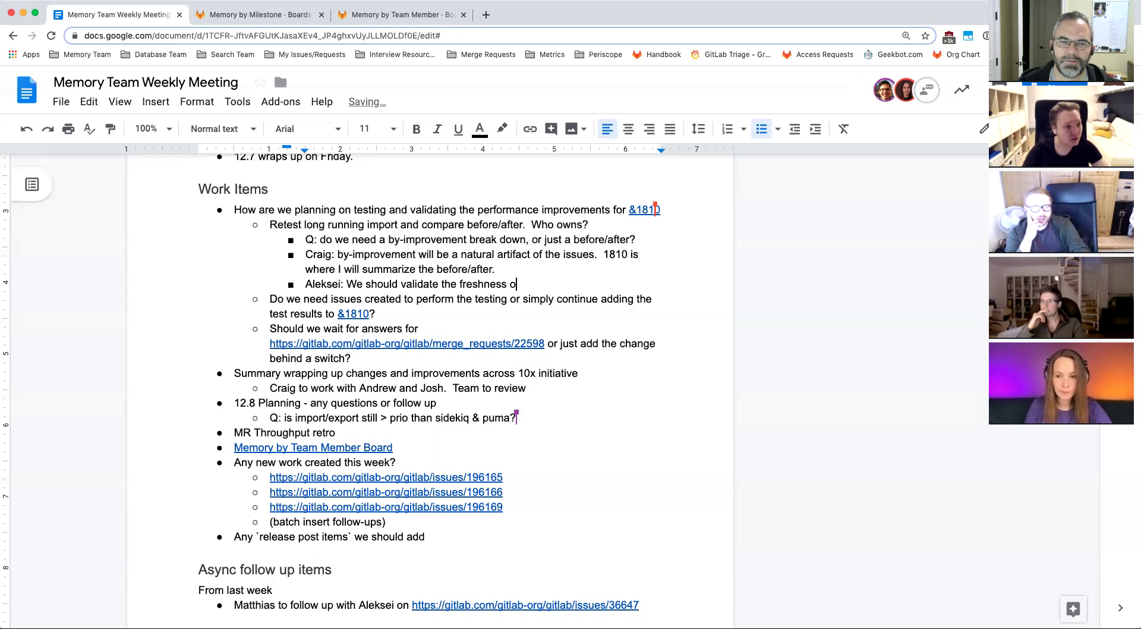
{"action": "type", "text": "shness of the expor"}
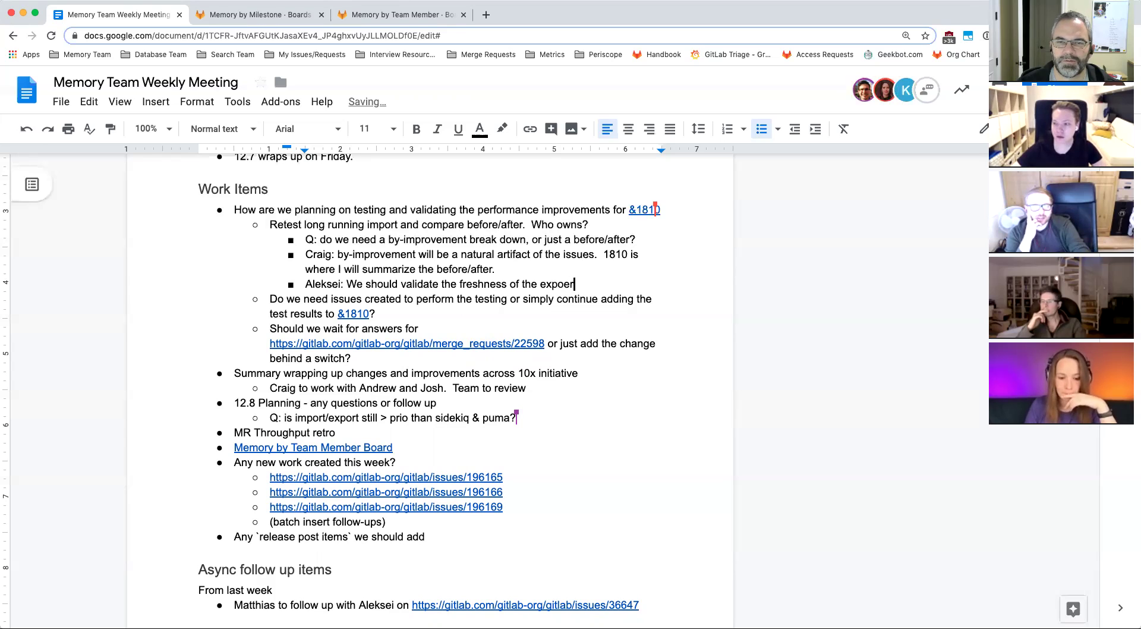
{"action": "type", "text": "t."}
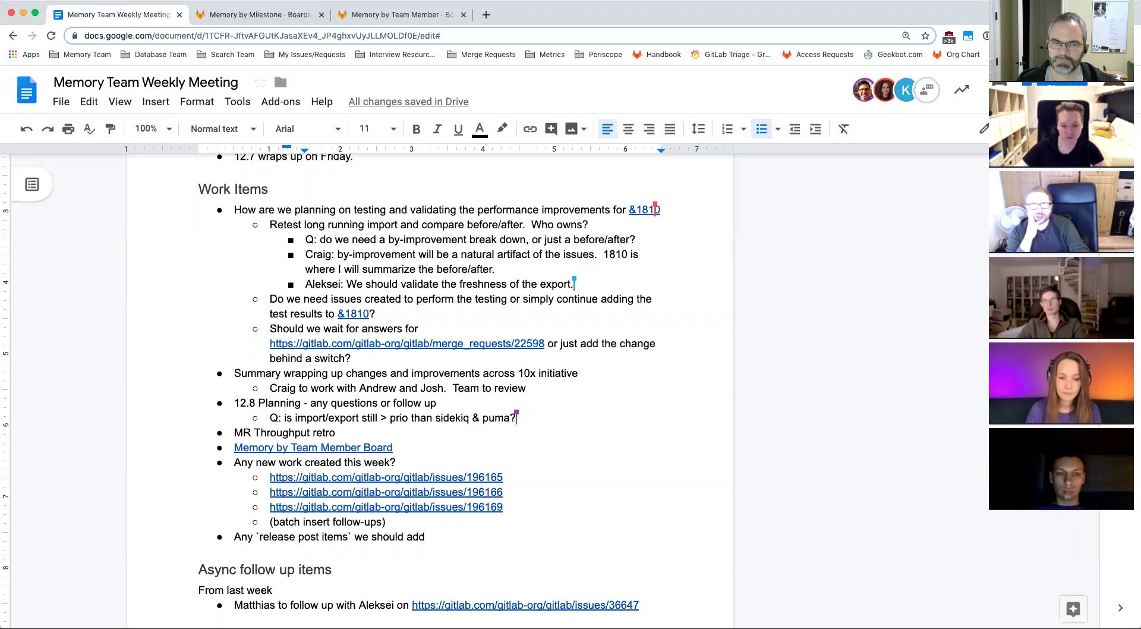
Add a New Items bullet after the PTO item: Ask "IT guys" for a fresh export to perform the testing
{"action": "scroll", "coordinate": [582, 474], "scroll_direction": "down", "scroll_amount": 5}
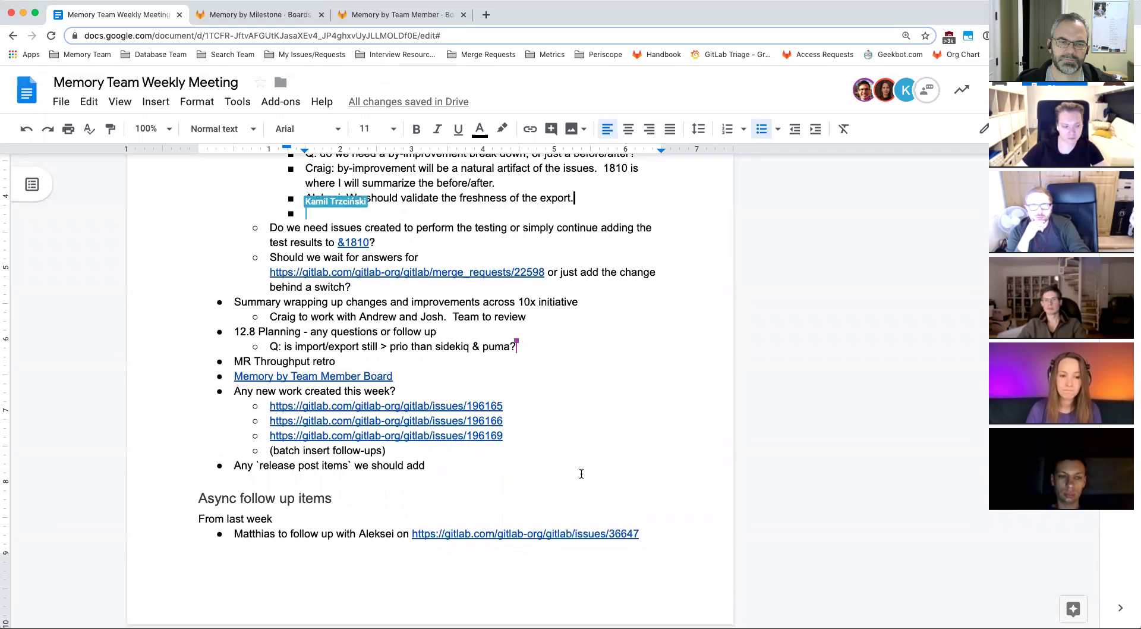
{"action": "scroll", "coordinate": [582, 473], "scroll_direction": "down", "scroll_amount": 1}
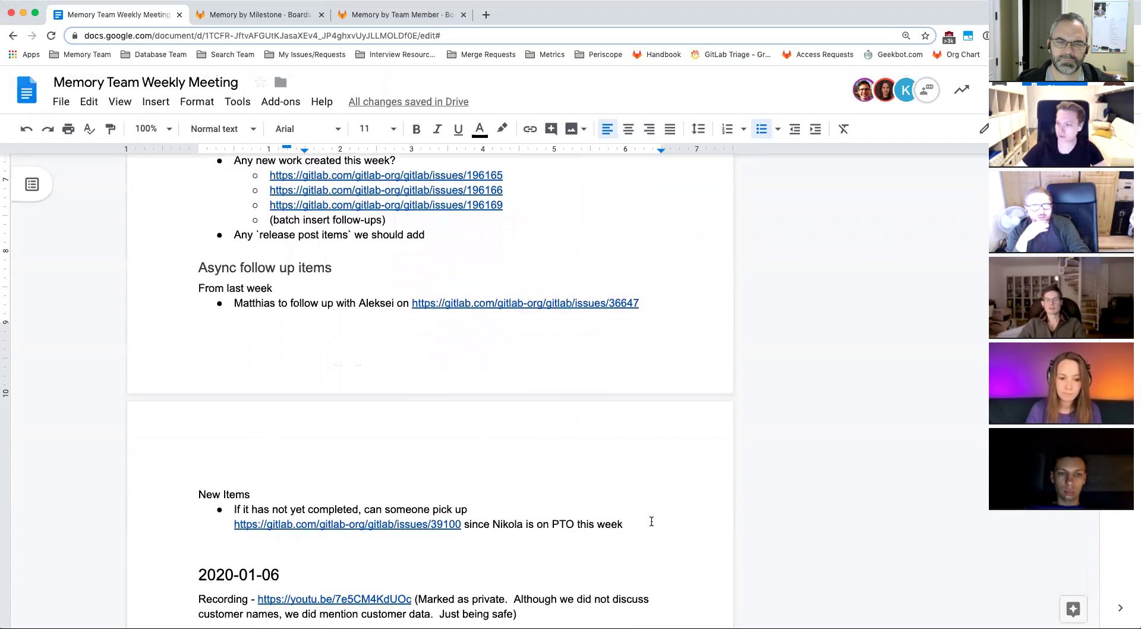
{"action": "left_click", "coordinate": [647, 519]}
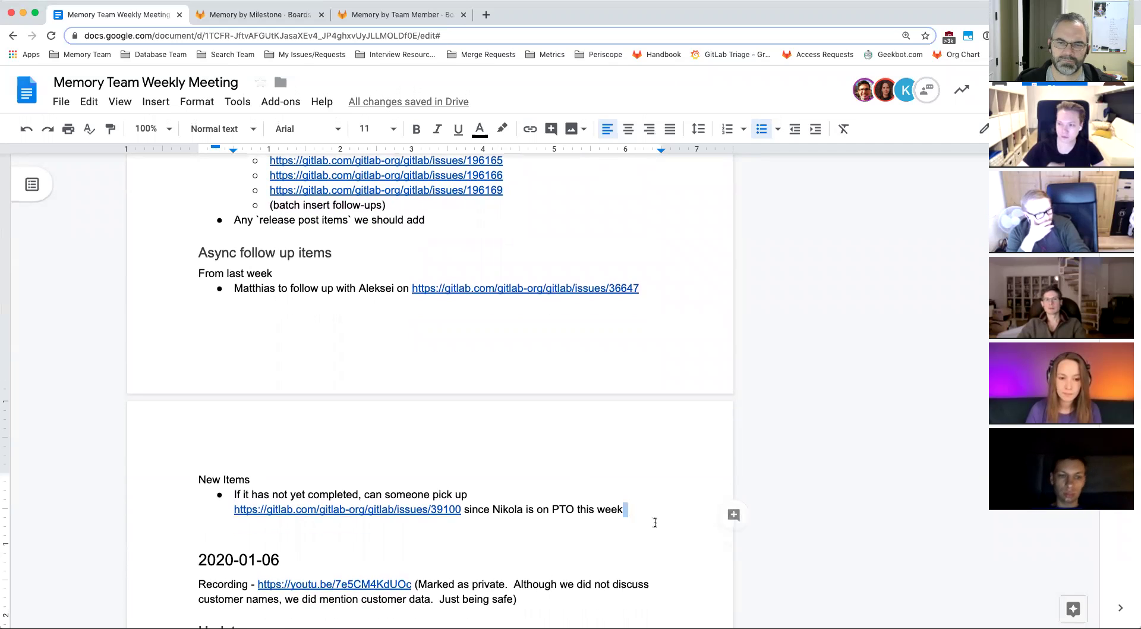
{"action": "key", "text": "Return"}
{"action": "type", "text": "Ask “"}
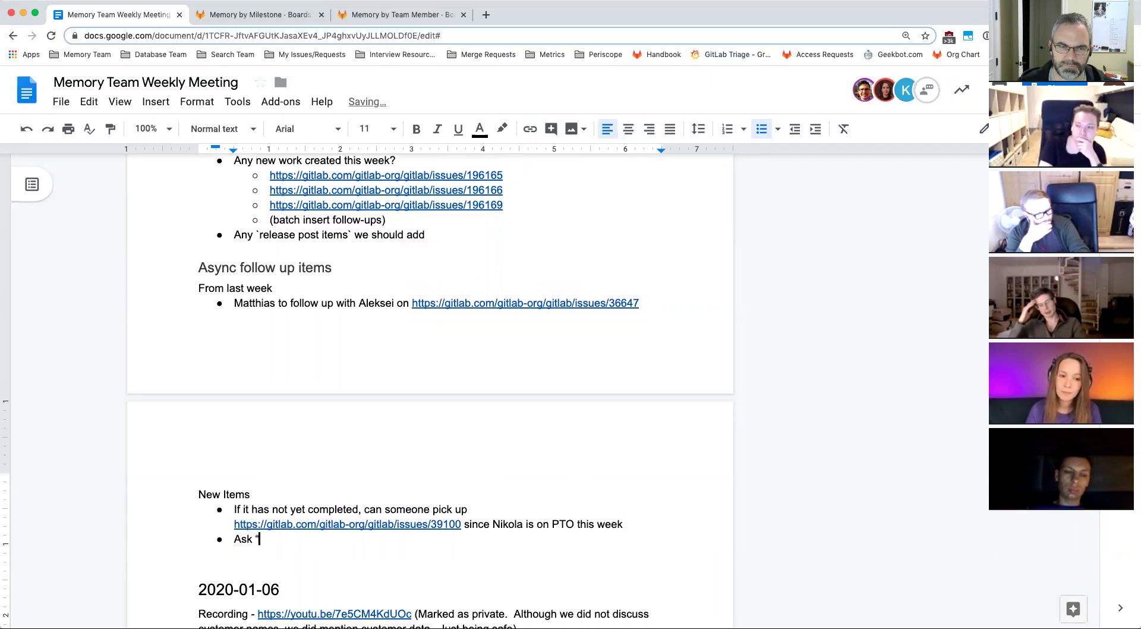
{"action": "type", "text": "\"IT guys\" for a fresh export"}
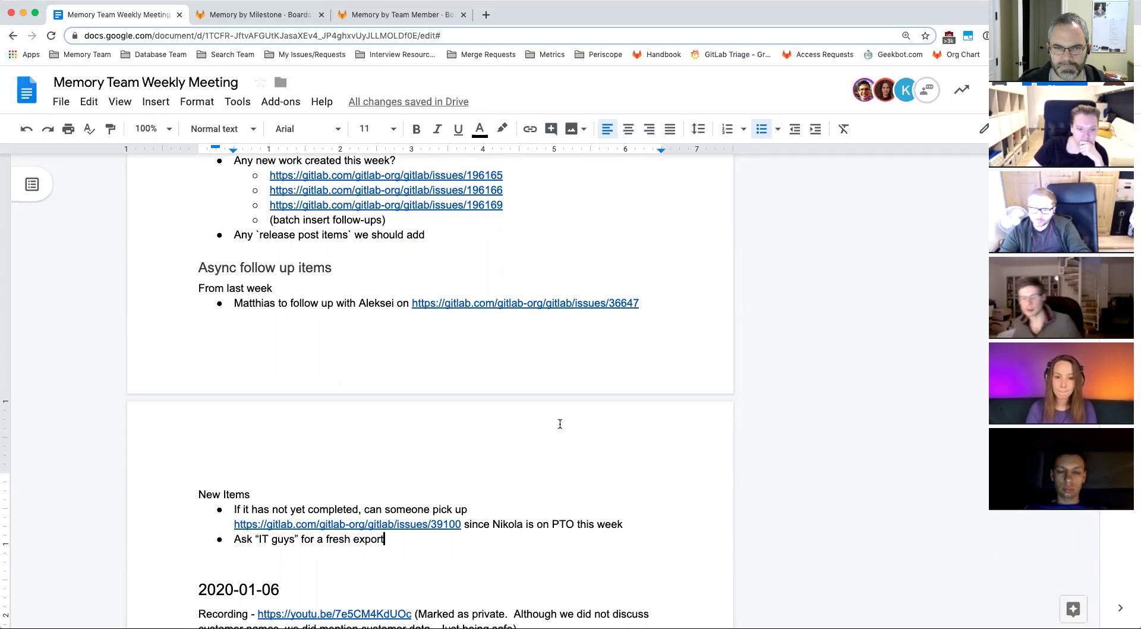
{"action": "type", "text": "perform the testing"}
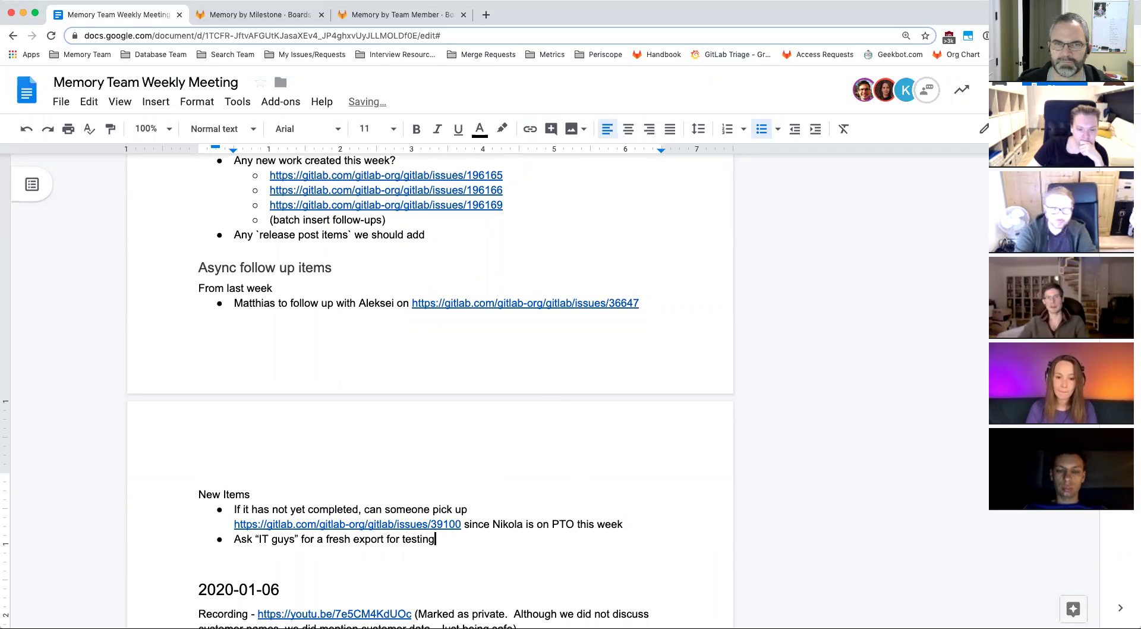
{"action": "scroll", "coordinate": [523, 342], "scroll_direction": "up", "scroll_amount": 4}
Add a teammate's sub-bullet asking to test on staging and other environments, noting a colleague can help
{"action": "scroll", "coordinate": [523, 341], "scroll_direction": "up", "scroll_amount": 2}
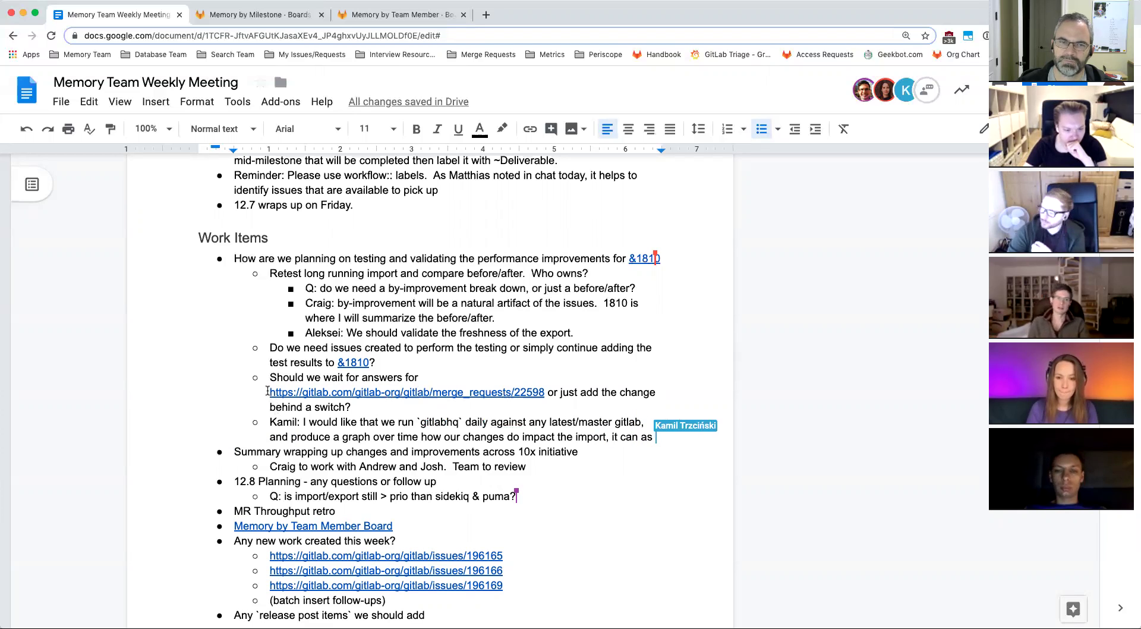
{"action": "left_click", "coordinate": [398, 362]}
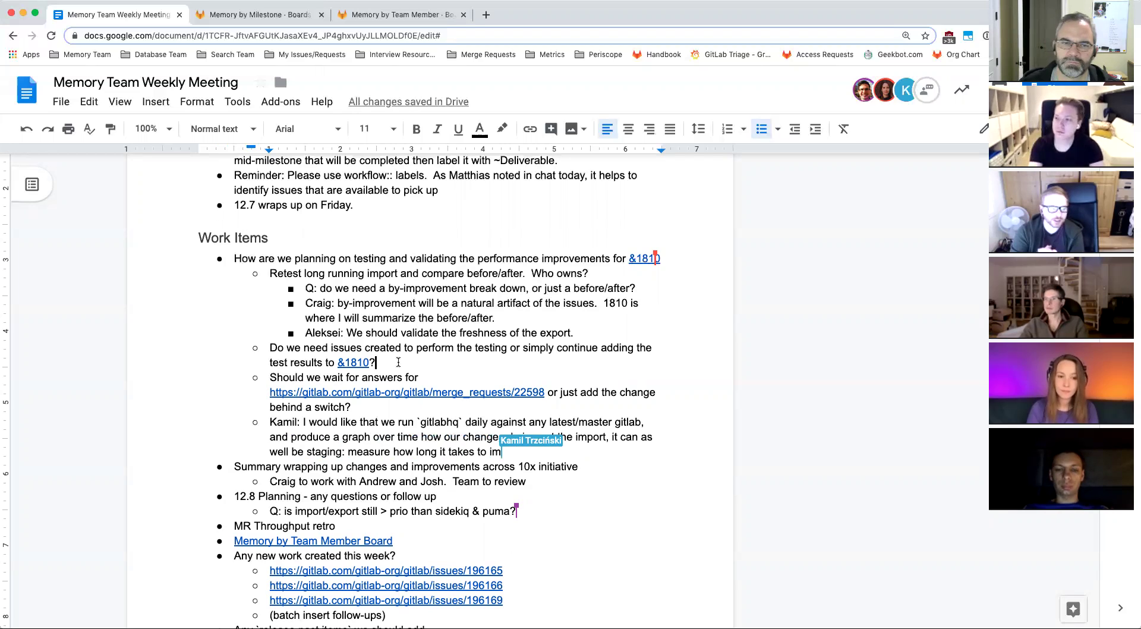
{"action": "left_click", "coordinate": [588, 332]}
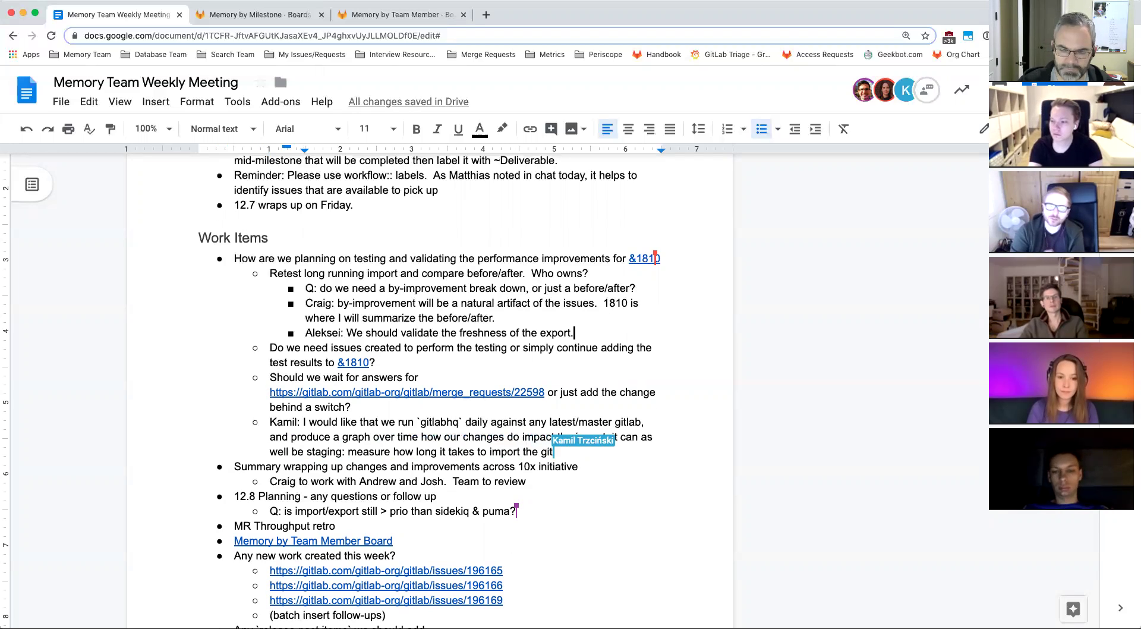
{"action": "key", "text": "Return"}
{"action": "type", "text": "Matthias"}
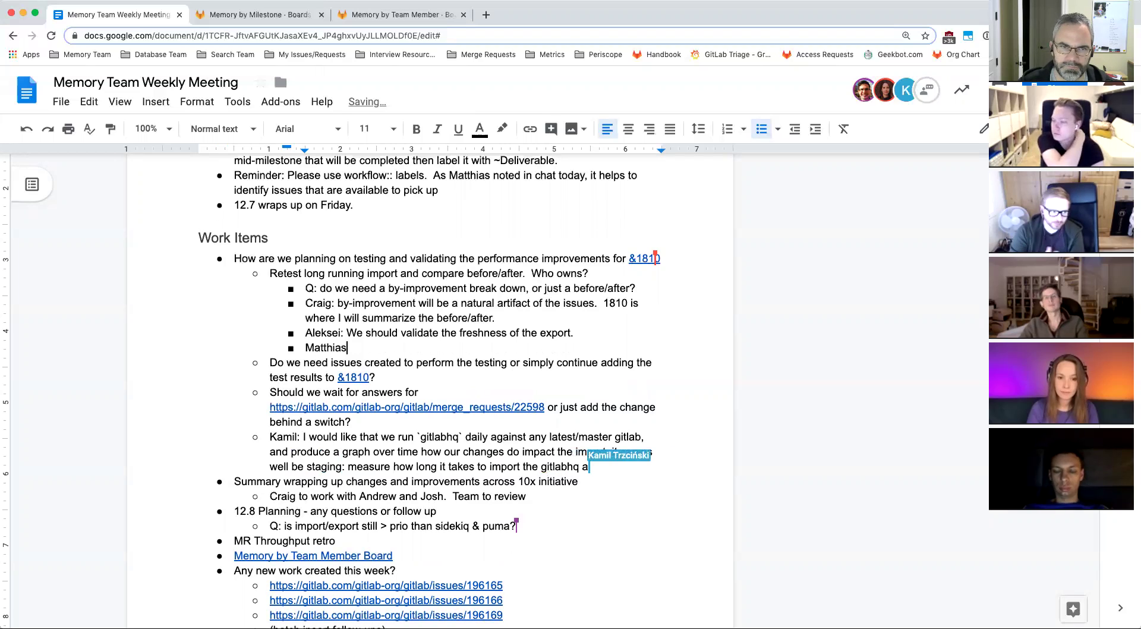
{"action": "type", "text": ": Can "}
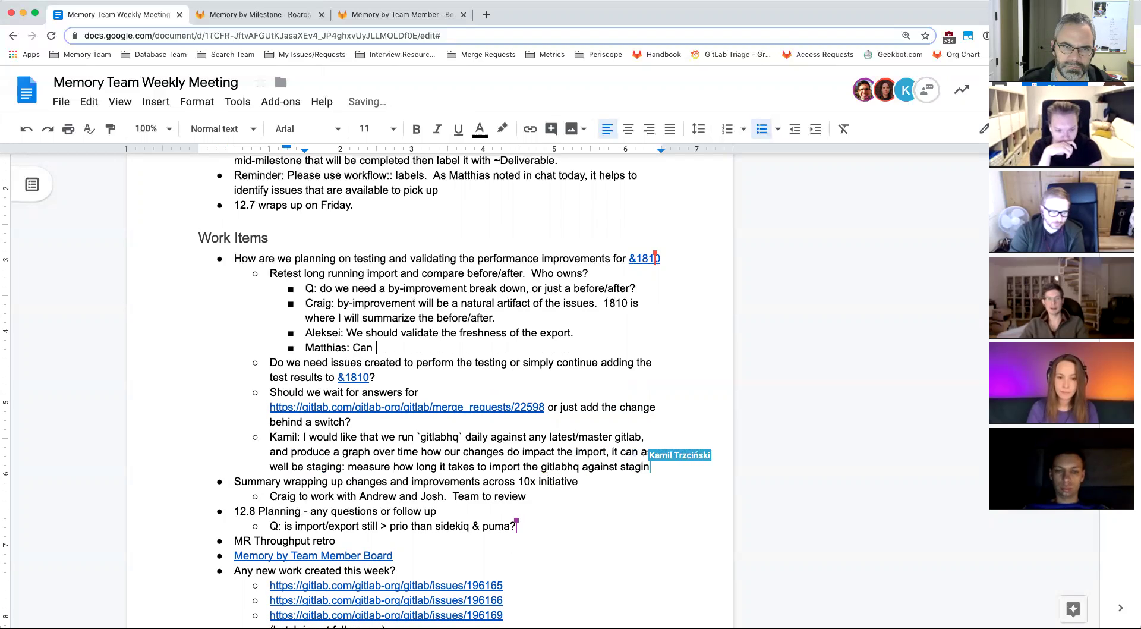
{"action": "type", "text": "we test on staging and other environments?"}
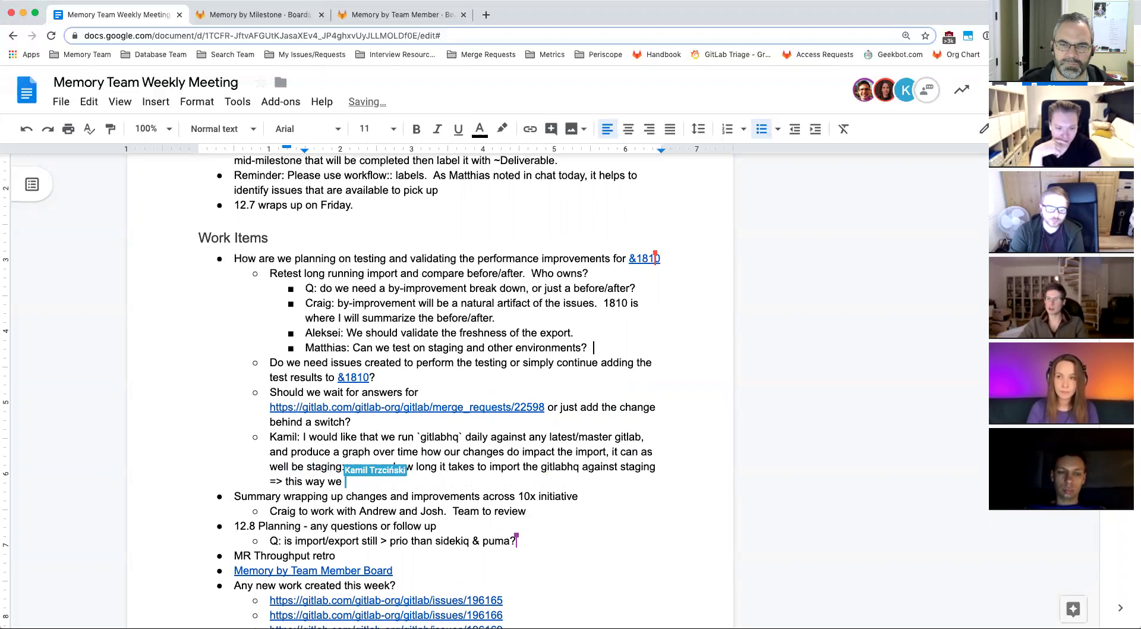
{"action": "type", "text": "  Grant can help here."}
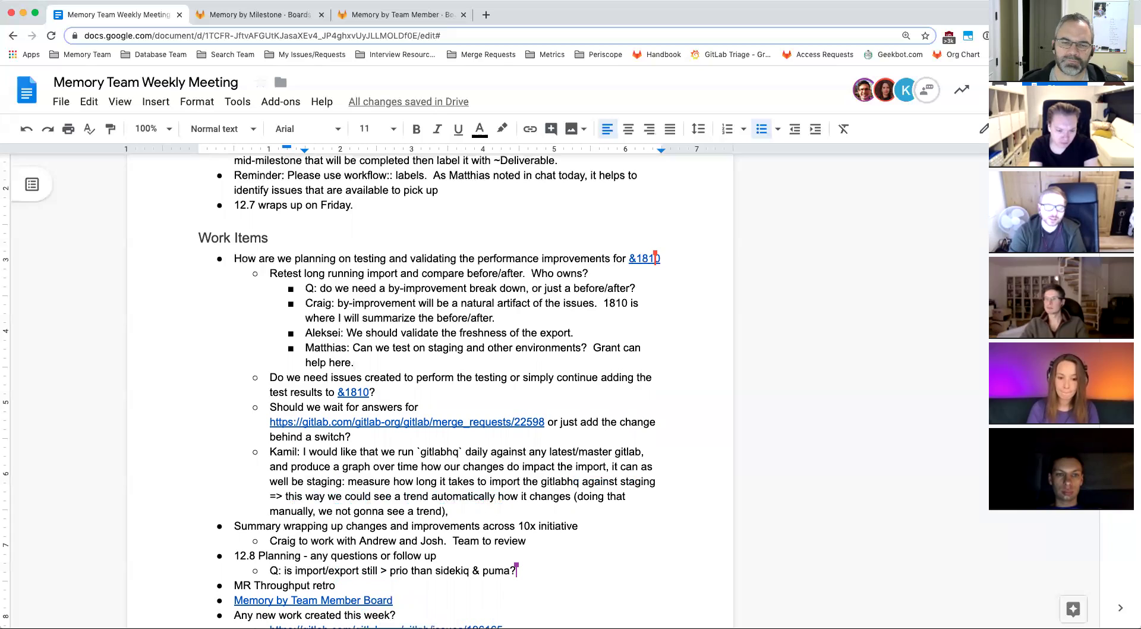
{"action": "left_click", "coordinate": [400, 394]}
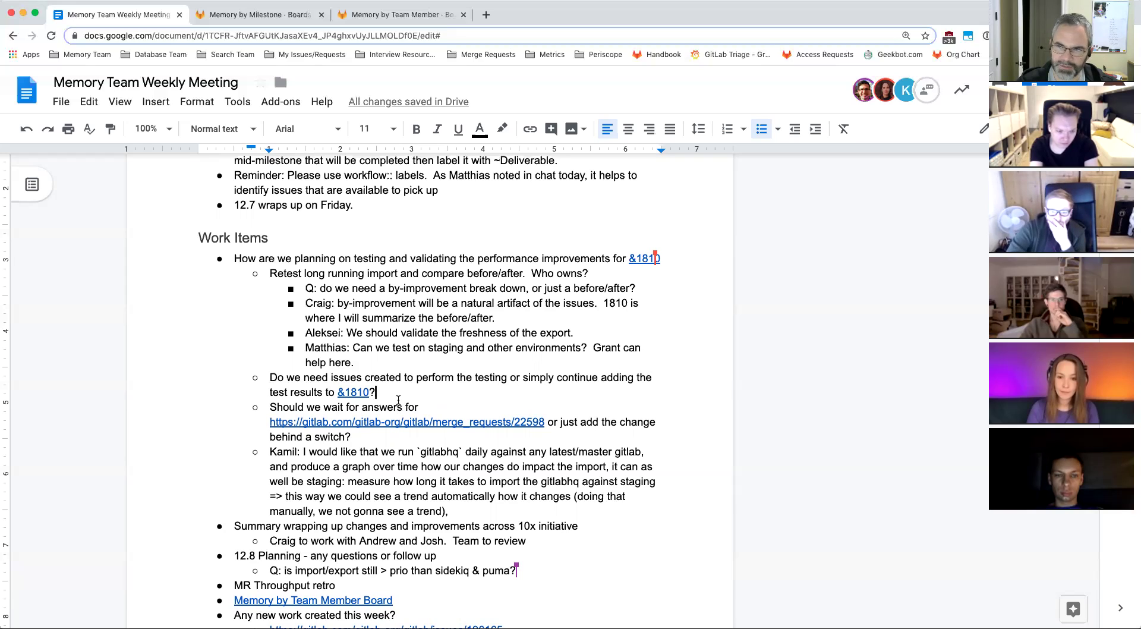
Open epic &1810 in a new tab to review its testing results, then return to the meeting notes
{"action": "left_click", "coordinate": [355, 394]}
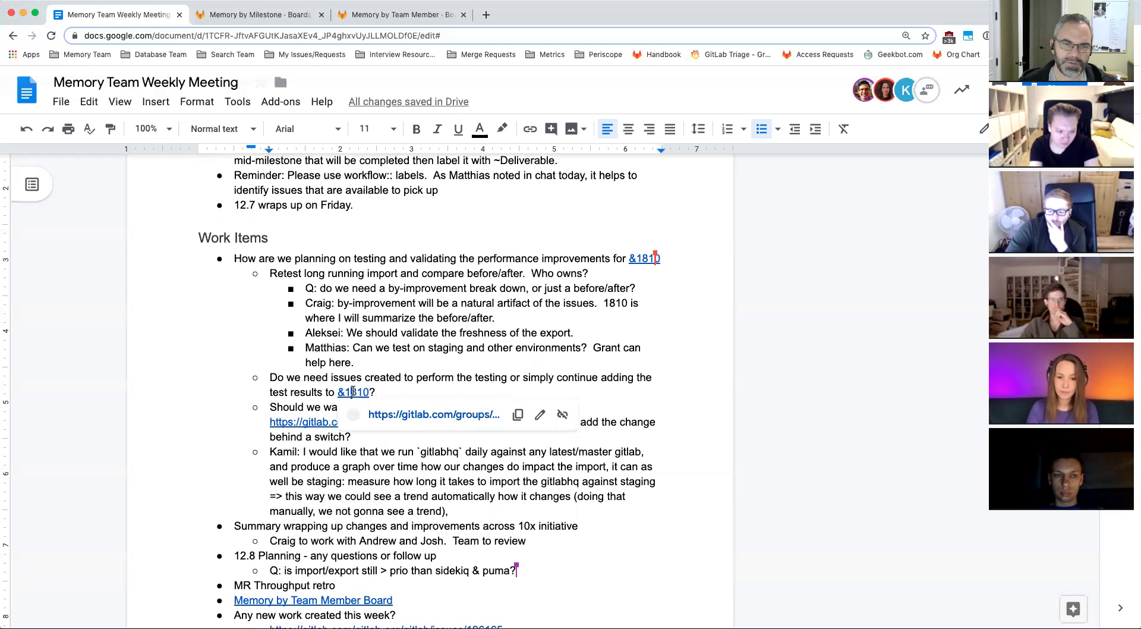
{"action": "left_click", "coordinate": [476, 422]}
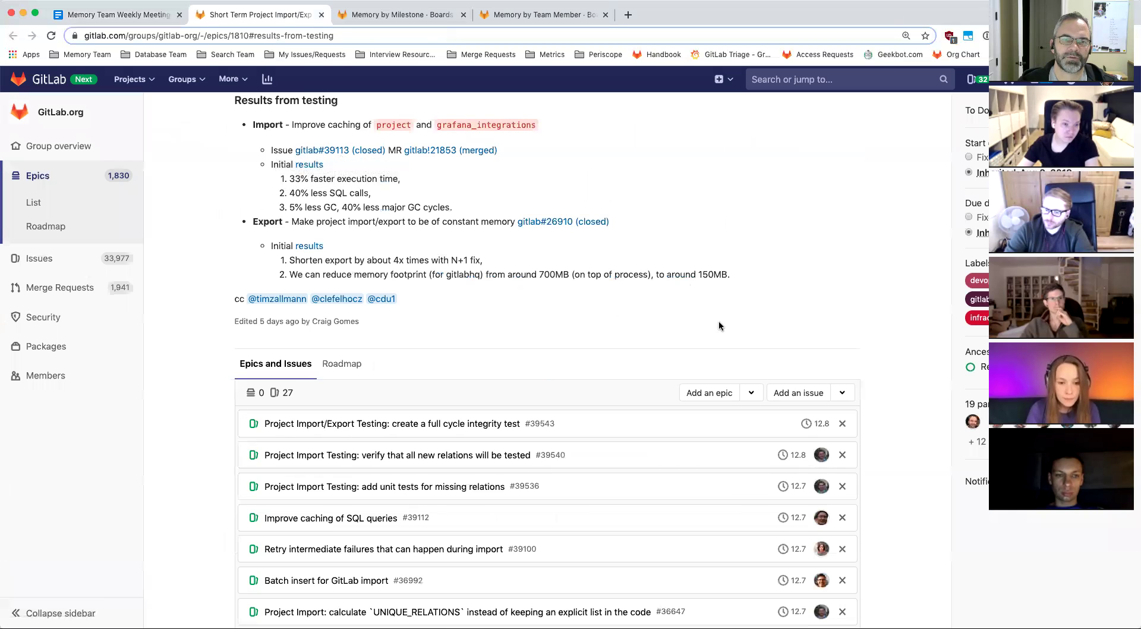
{"action": "left_click", "coordinate": [122, 15]}
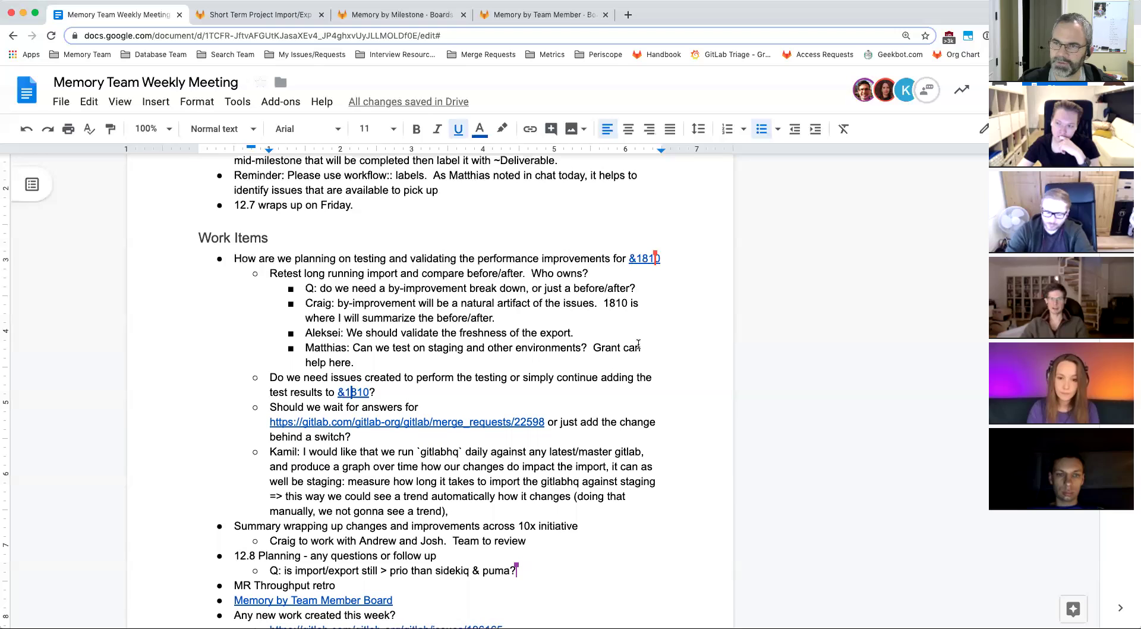
Nest a sub-bullet under the &1810 question saying a teammate will create a specific testing issue
{"action": "left_click", "coordinate": [402, 396]}
{"action": "key", "text": "Return"}
{"action": "key", "text": "Tab"}
{"action": "type", "text": "C"}
{"action": "key", "text": "BackSpace"}
{"action": "type", "text": "raig to create "}
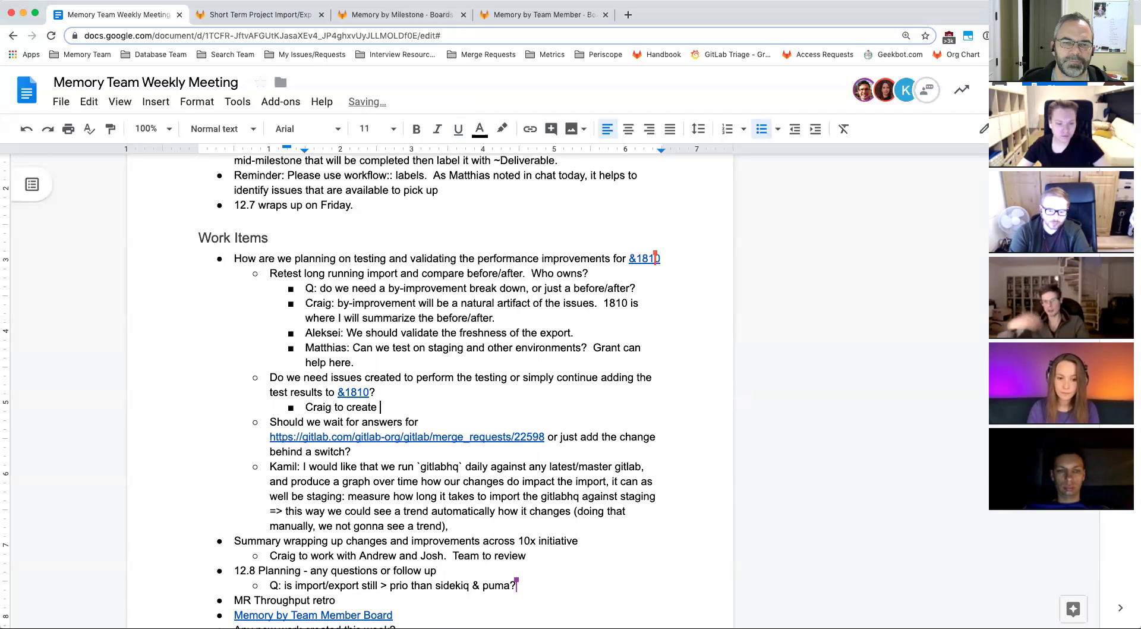
{"action": "type", "text": "specific testing issue"}
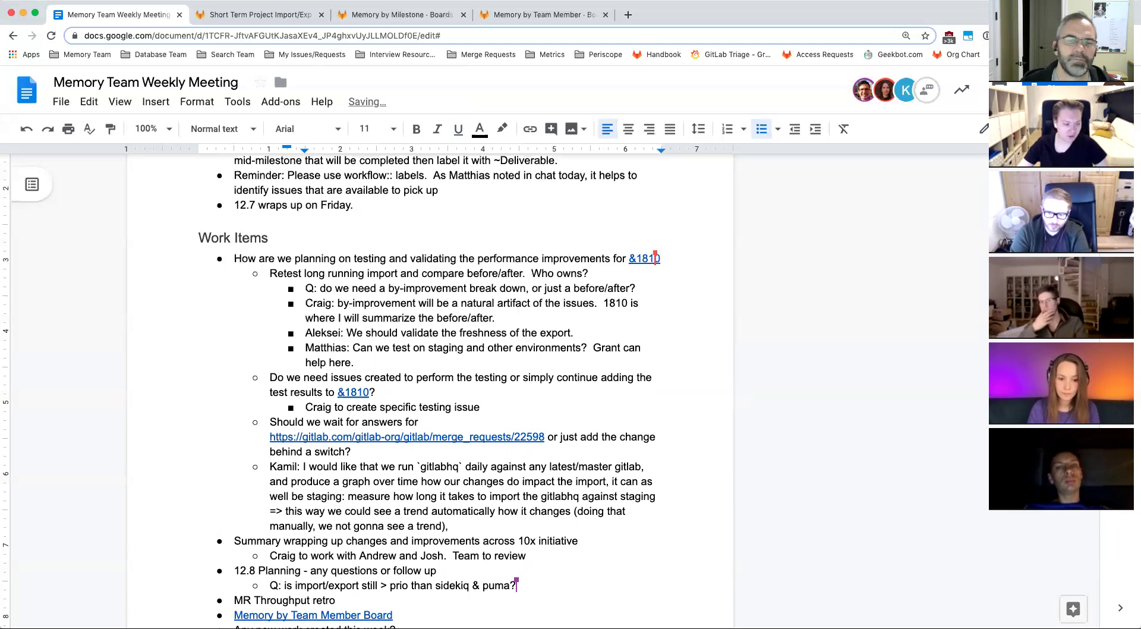
Add a New Items bullet assigning that teammate to create a separate testing issue
{"action": "scroll", "coordinate": [404, 407], "scroll_direction": "down", "scroll_amount": 10}
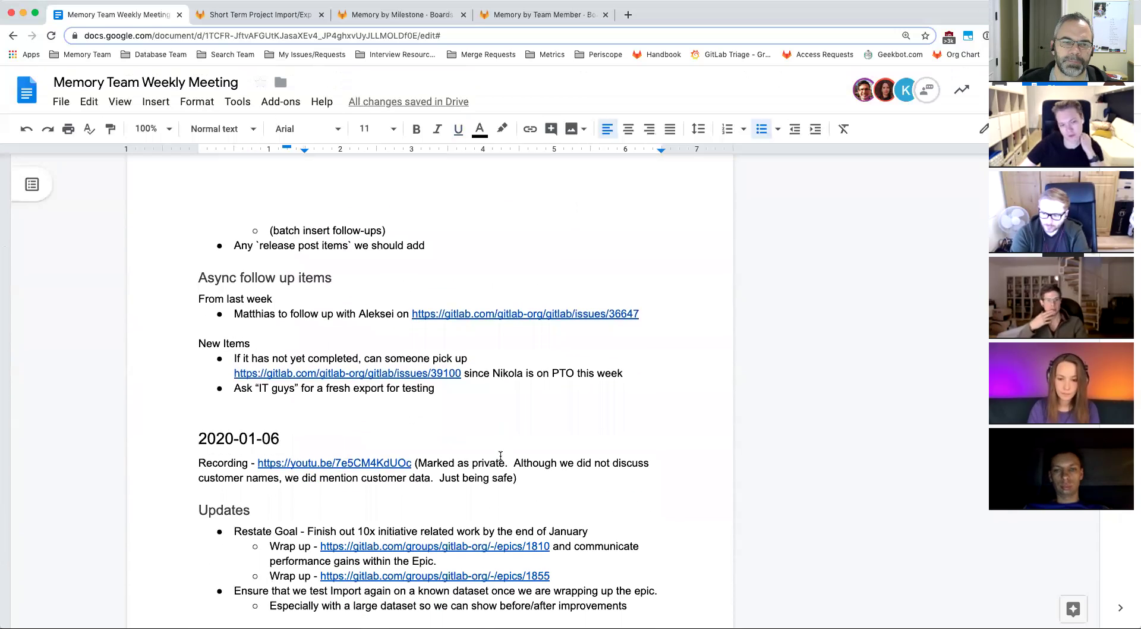
{"action": "left_click", "coordinate": [464, 362]}
{"action": "key", "text": "Return"}
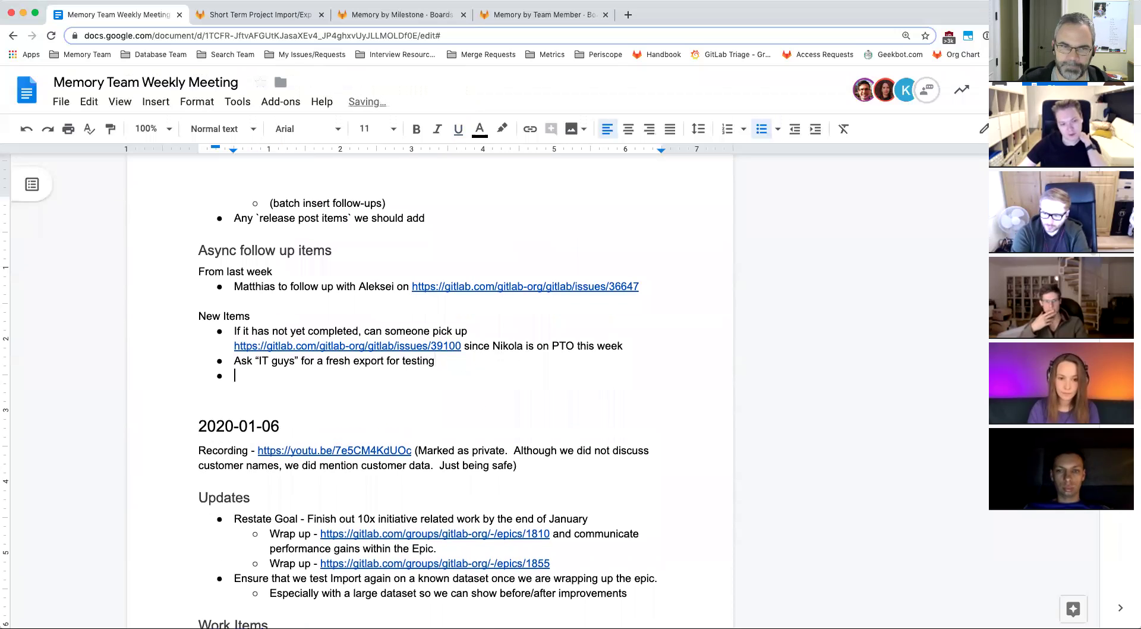
{"action": "type", "text": "Craig - c"}
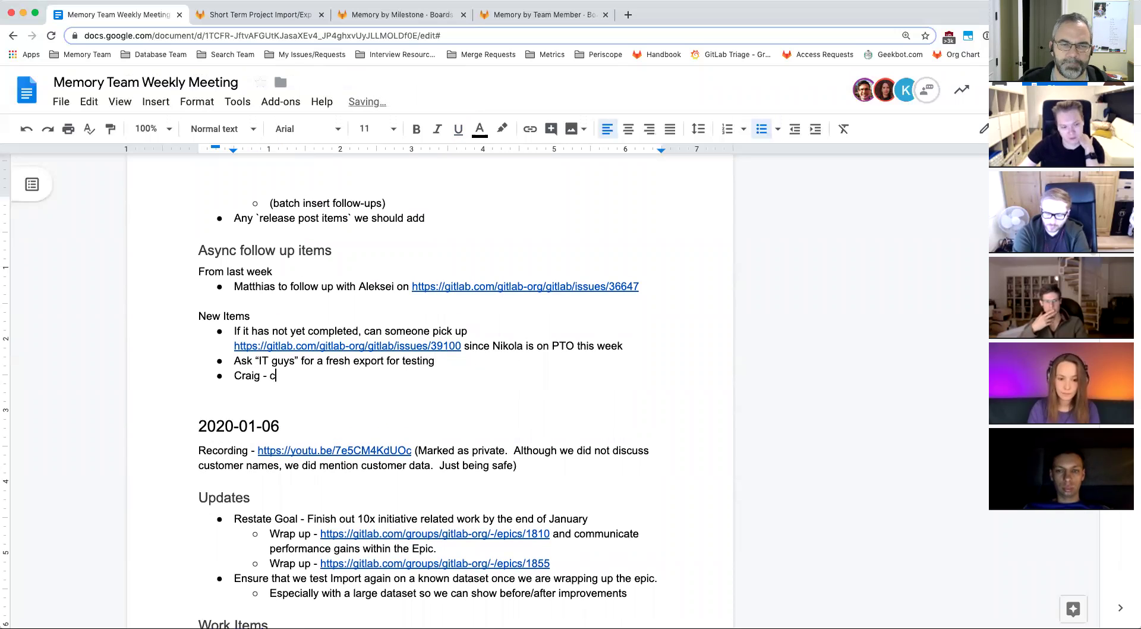
{"action": "type", "text": "reate separate testing issue"}
{"action": "scroll", "coordinate": [640, 314], "scroll_direction": "down", "scroll_amount": 10}
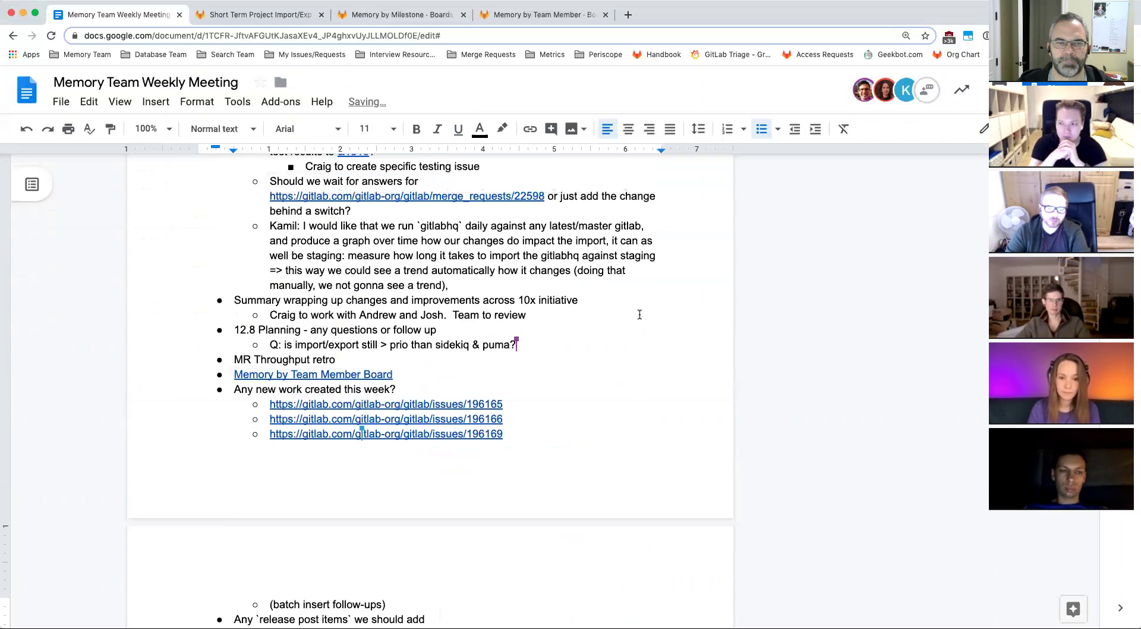
{"action": "scroll", "coordinate": [639, 315], "scroll_direction": "up", "scroll_amount": 3}
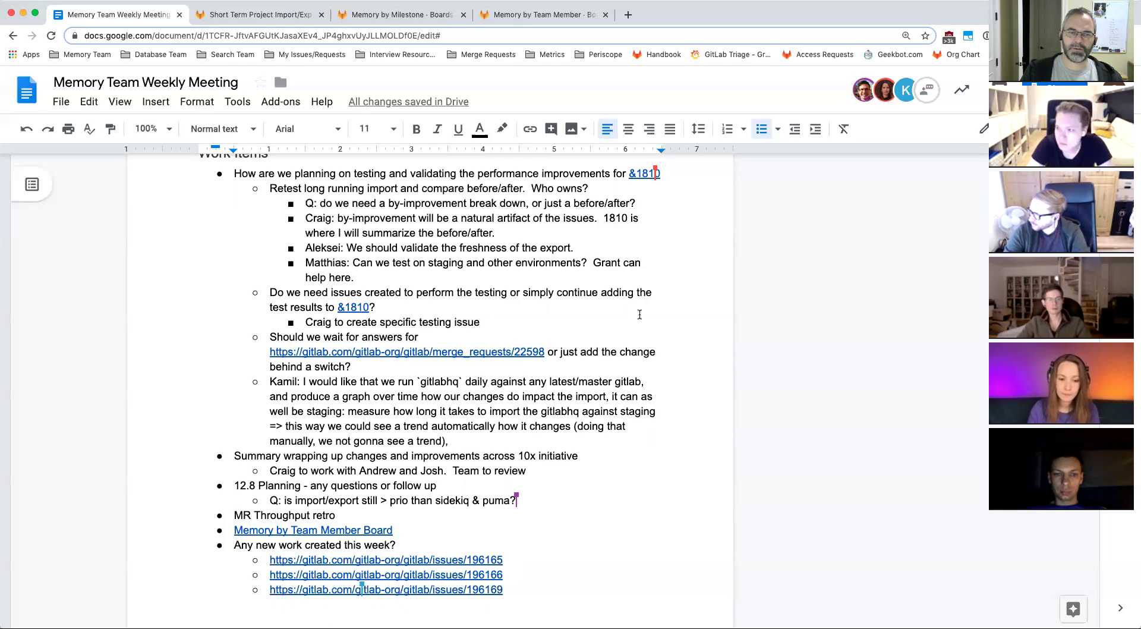
Open merge request !22598 "WIP: De-dup project tree entries" in a new tab, then return to the notes
{"action": "left_click", "coordinate": [496, 350]}
{"action": "left_click", "coordinate": [382, 374]}
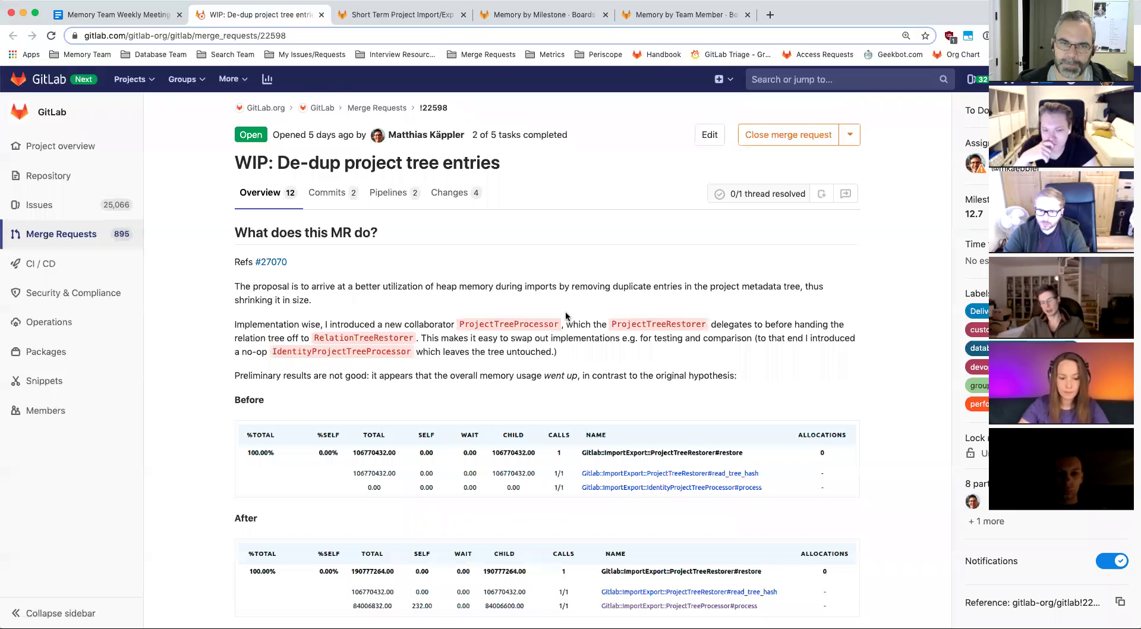
{"action": "scroll", "coordinate": [560, 315], "scroll_direction": "down", "scroll_amount": 1}
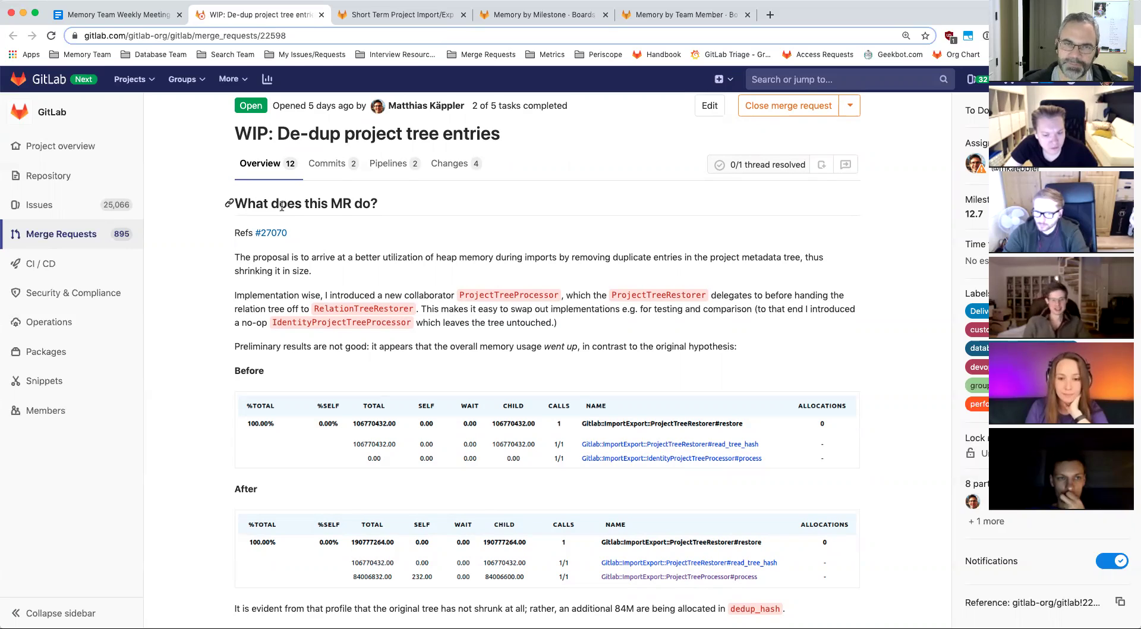
{"action": "left_click", "coordinate": [135, 18]}
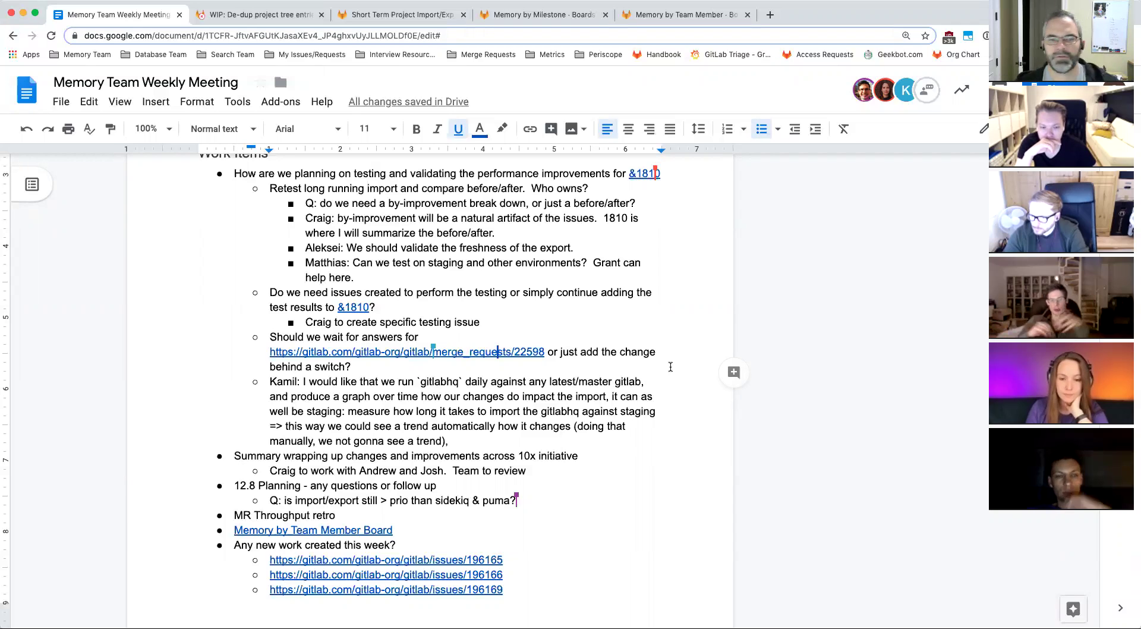
Nest sub-bullets under the switch question: a teammate will create a usage-control switch, and "Implementation is there"
{"action": "left_click", "coordinate": [371, 368]}
{"action": "key", "text": "Return"}
{"action": "key", "text": "Tab"}
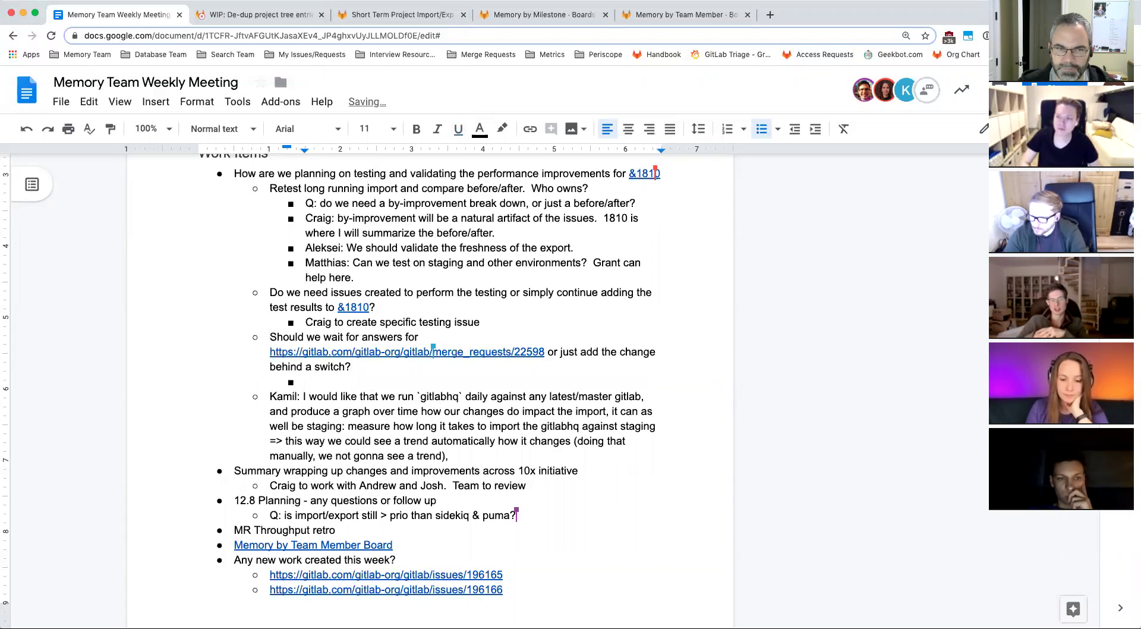
{"action": "type", "text": "Matthias to"}
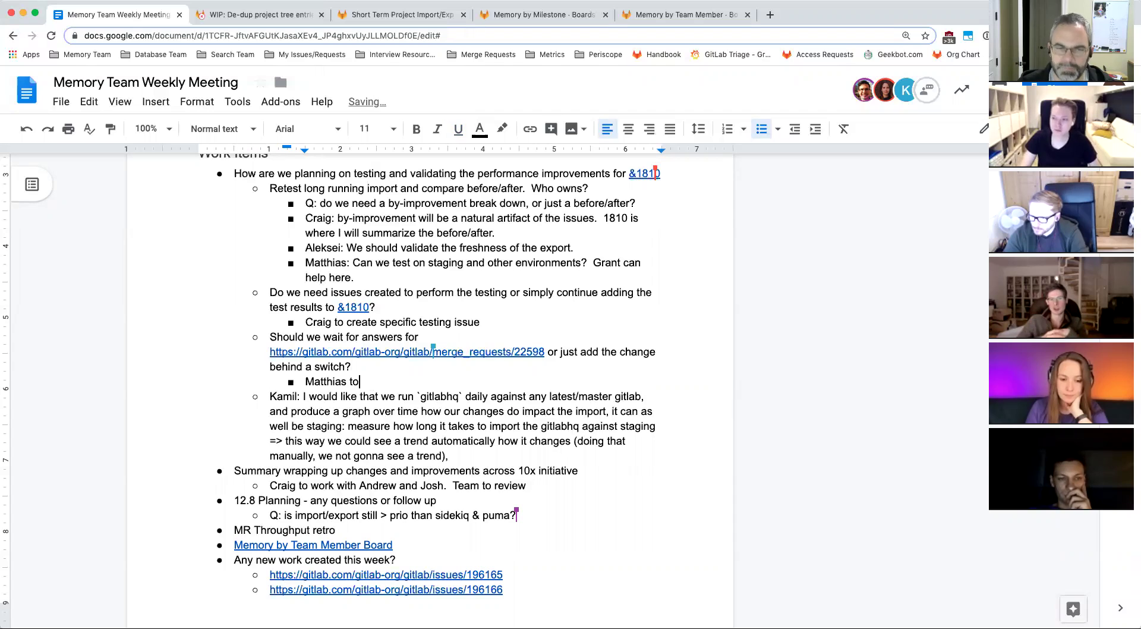
{"action": "type", "text": " create a swi"}
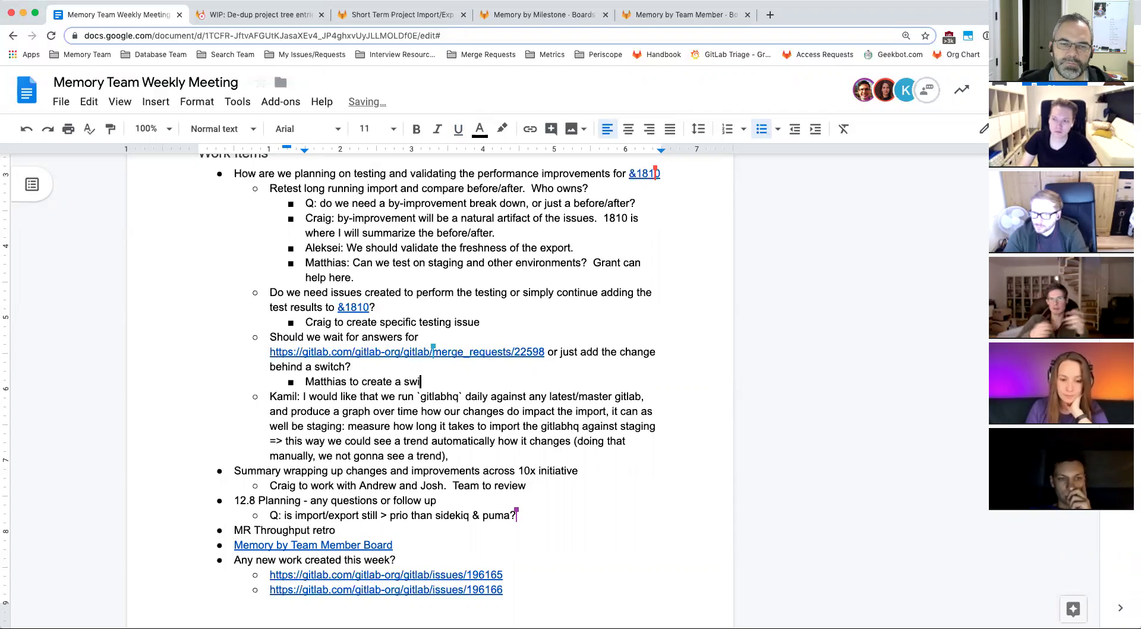
{"action": "type", "text": "tch to control usa"}
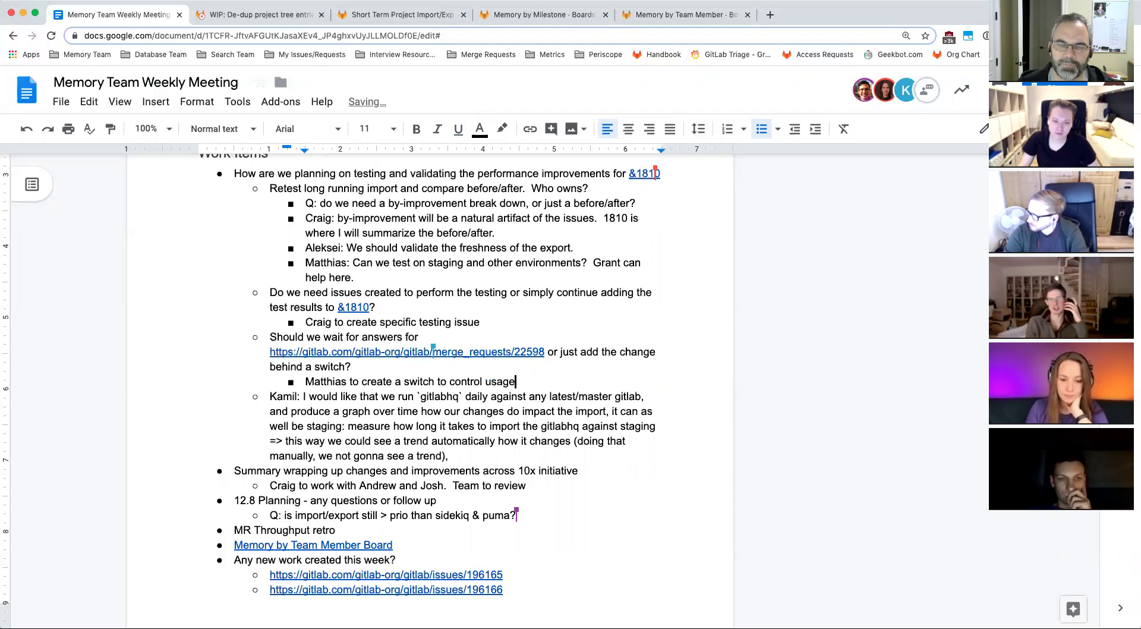
{"action": "type", "text": "ge,"}
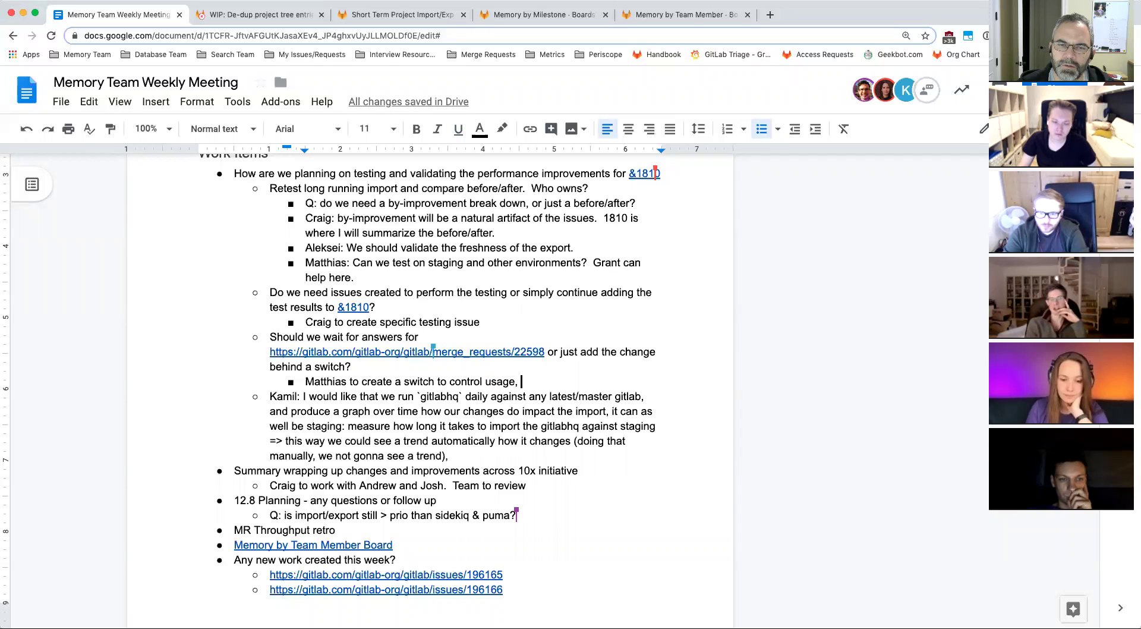
{"action": "key", "text": "BackSpace"}
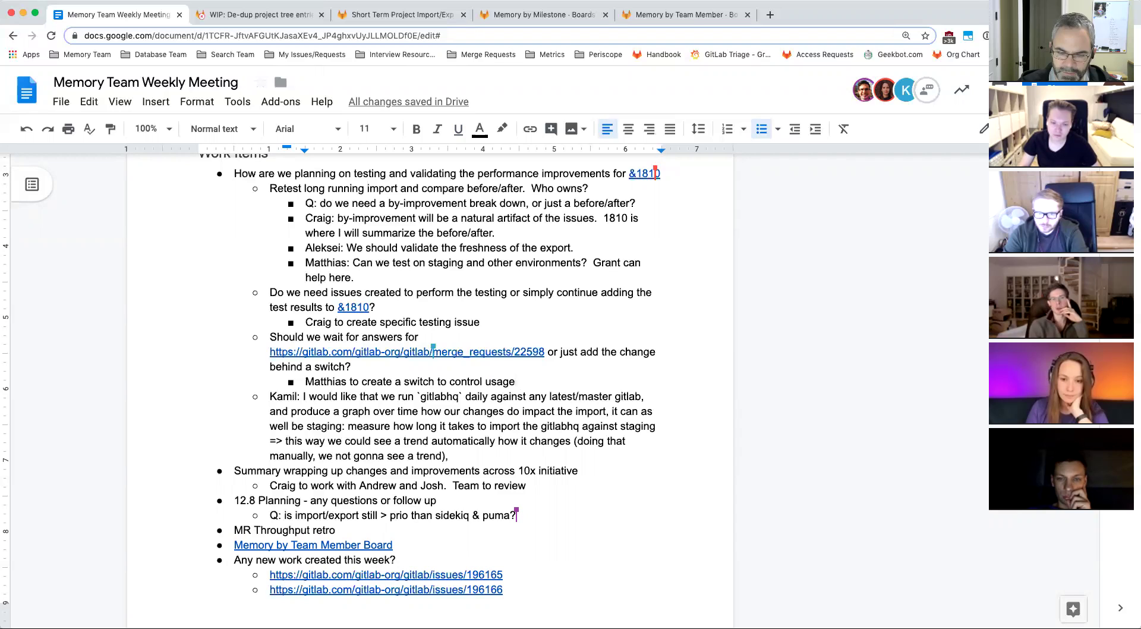
{"action": "key", "text": "Return"}
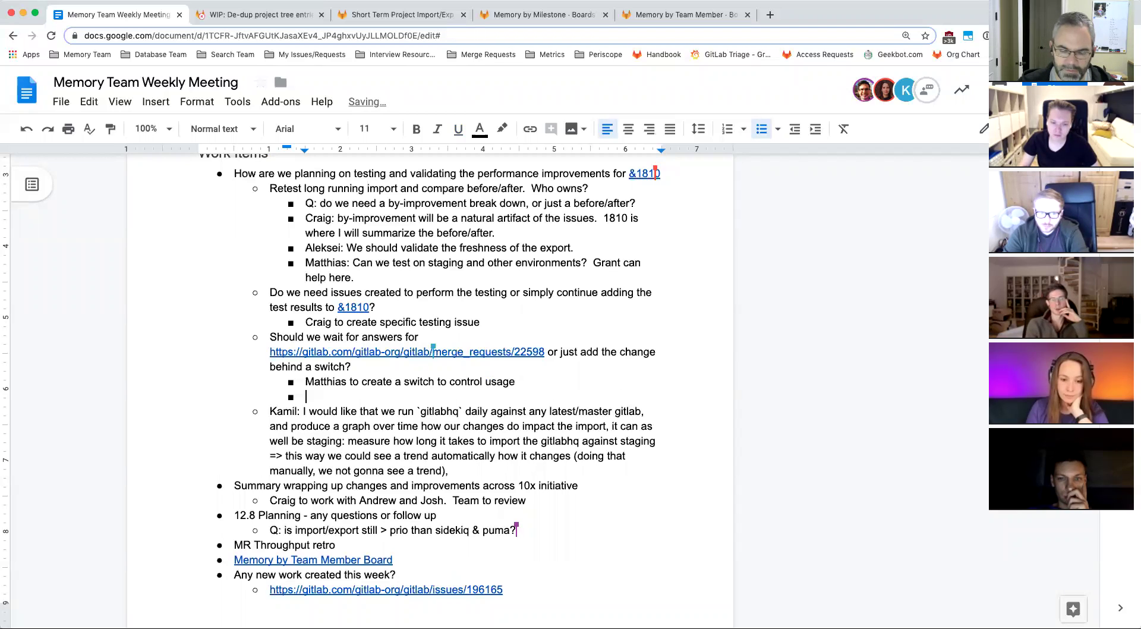
{"action": "type", "text": "Implementatio"}
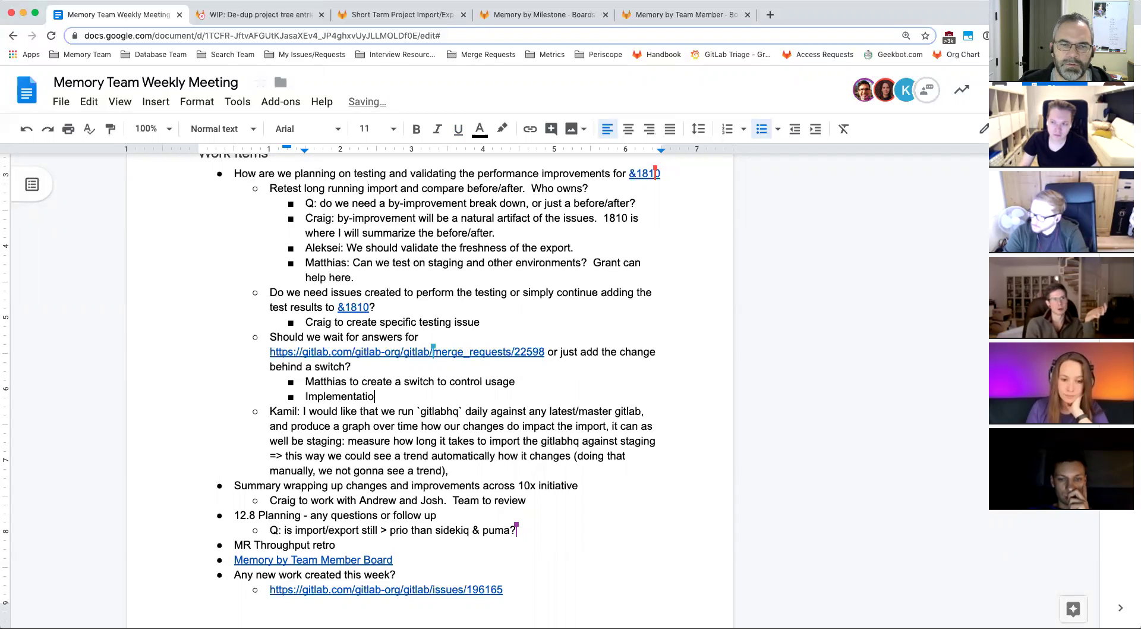
{"action": "type", "text": "n is there"}
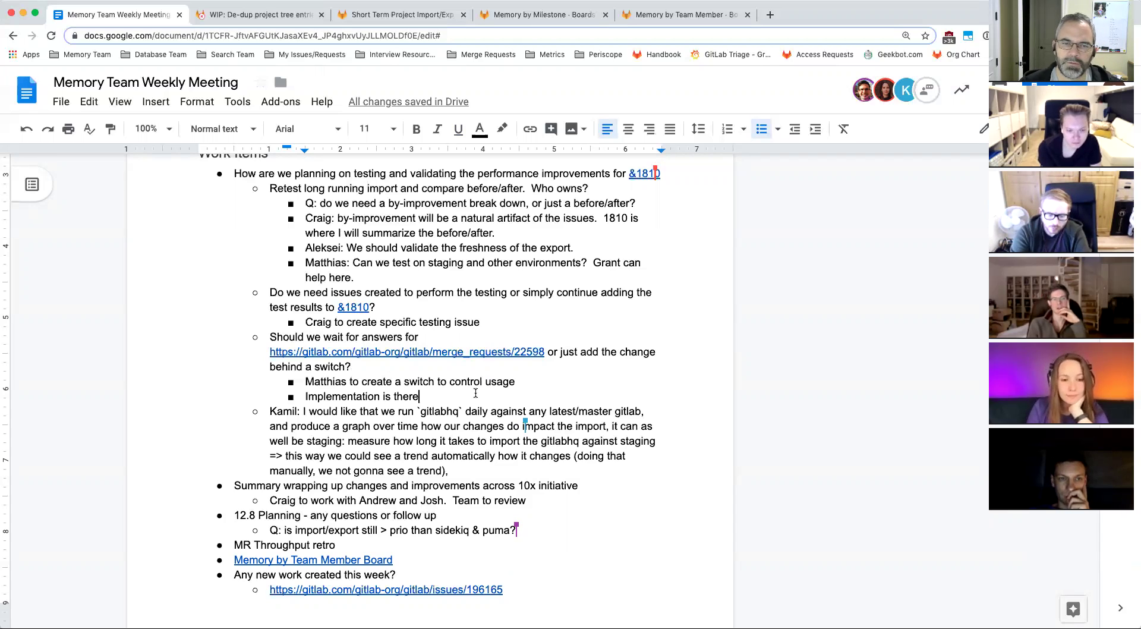
Scroll down through the sub-bullets under the switch question
{"action": "scroll", "coordinate": [478, 394], "scroll_direction": "down", "scroll_amount": 3}
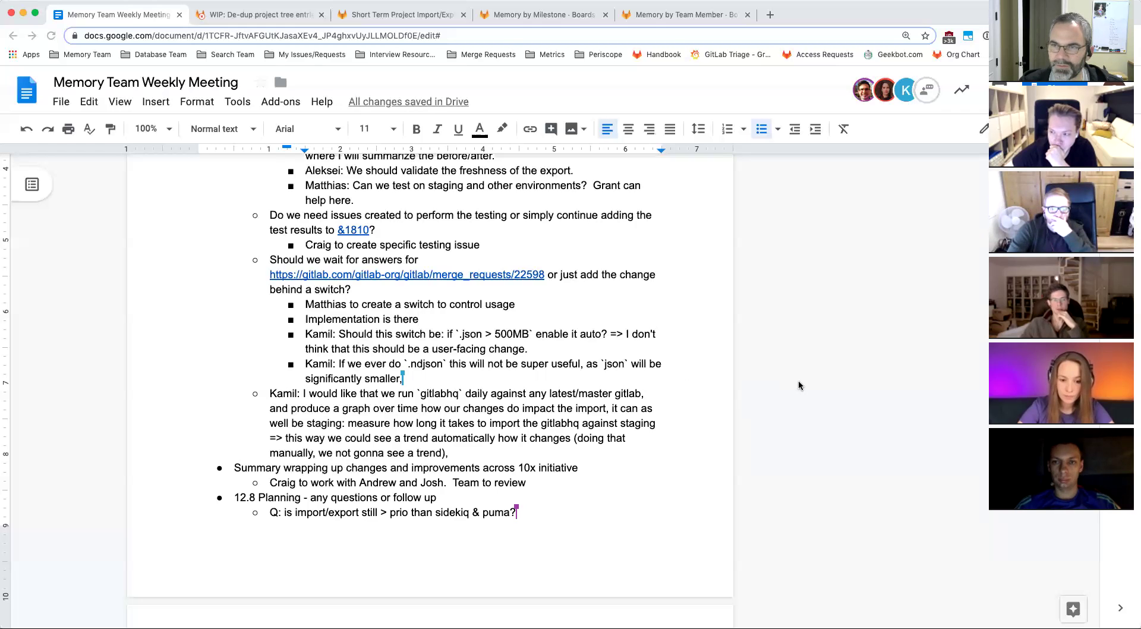
Add "All - follow up on switch for de-dup" after the testing-issue item in New Items
{"action": "scroll", "coordinate": [798, 385], "scroll_direction": "down", "scroll_amount": 1}
{"action": "scroll", "coordinate": [772, 378], "scroll_direction": "down", "scroll_amount": 2}
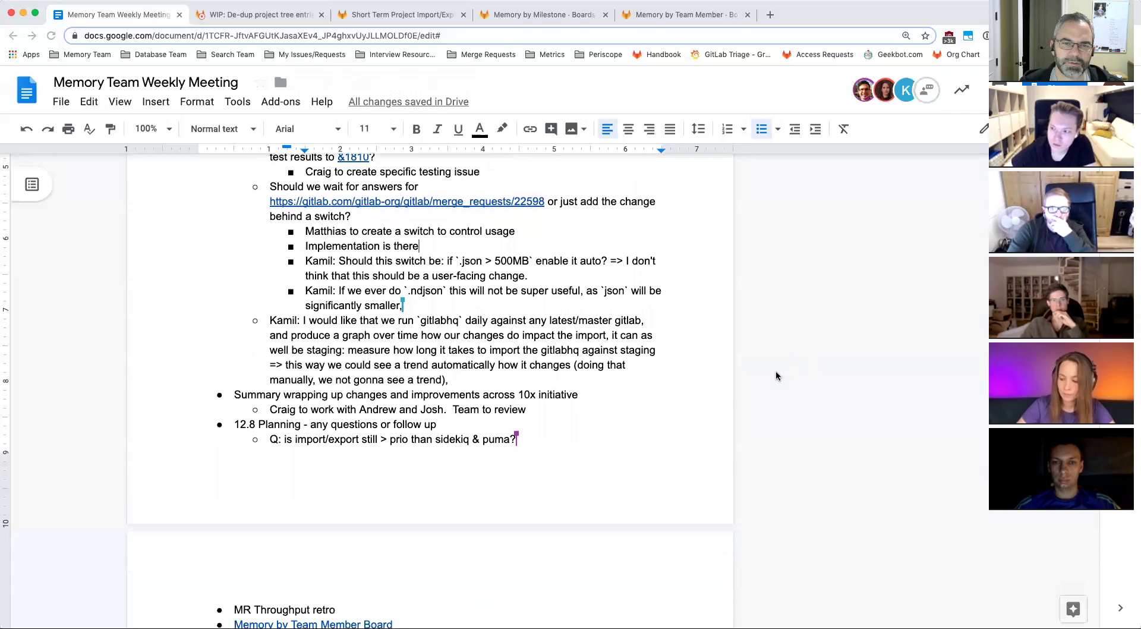
{"action": "scroll", "coordinate": [765, 375], "scroll_direction": "down", "scroll_amount": 2}
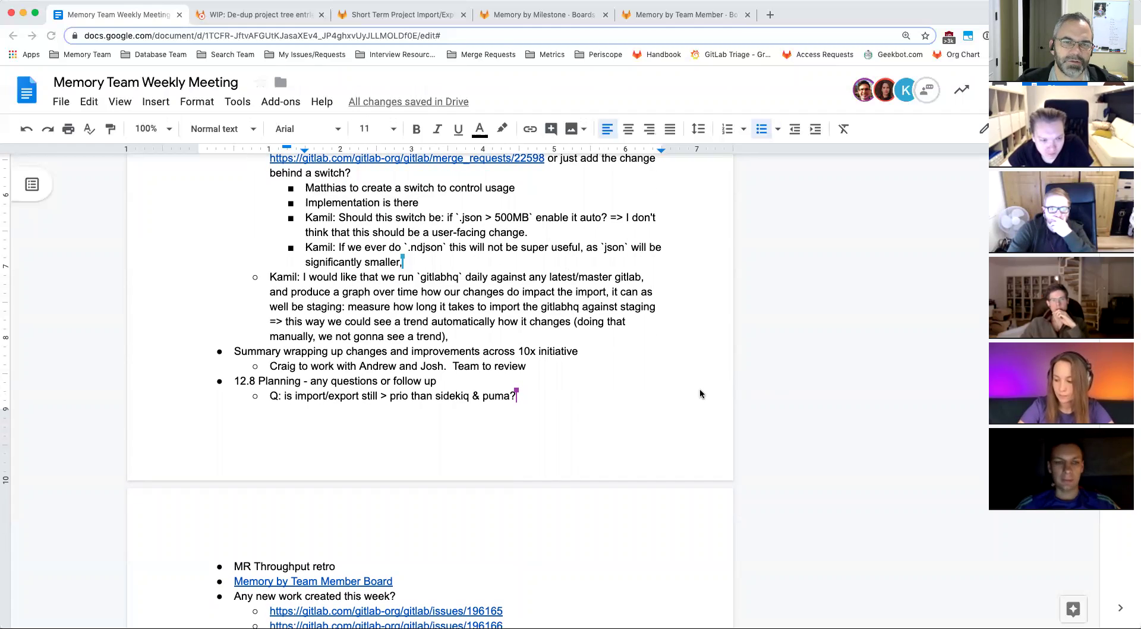
{"action": "scroll", "coordinate": [700, 393], "scroll_direction": "down", "scroll_amount": 1}
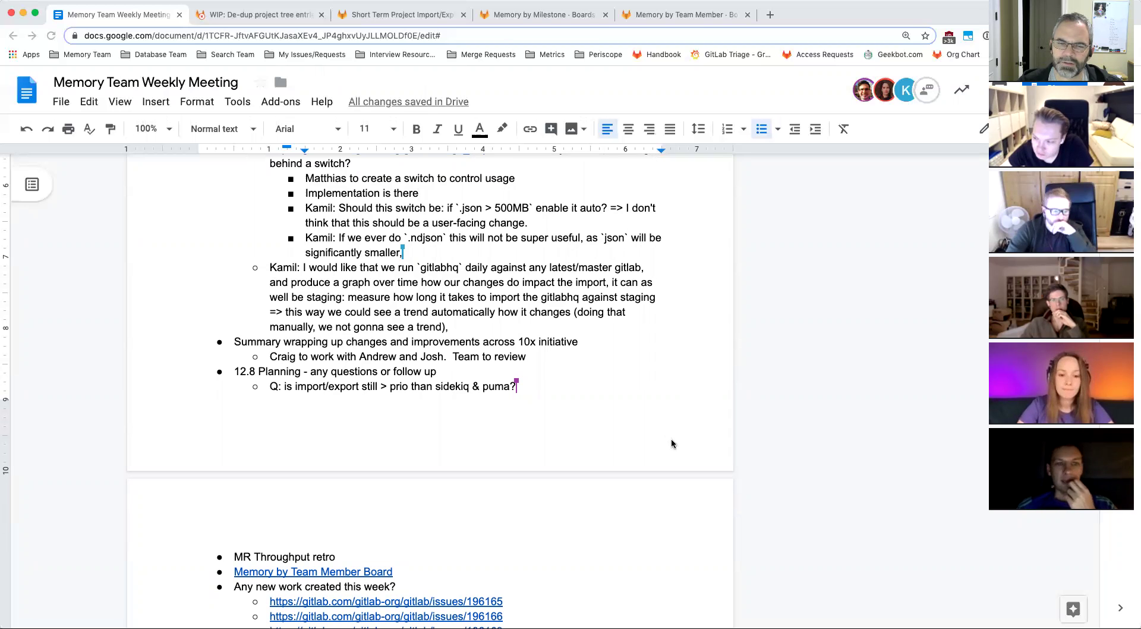
{"action": "scroll", "coordinate": [672, 439], "scroll_direction": "down", "scroll_amount": 10}
{"action": "scroll", "coordinate": [672, 439], "scroll_direction": "down", "scroll_amount": 2}
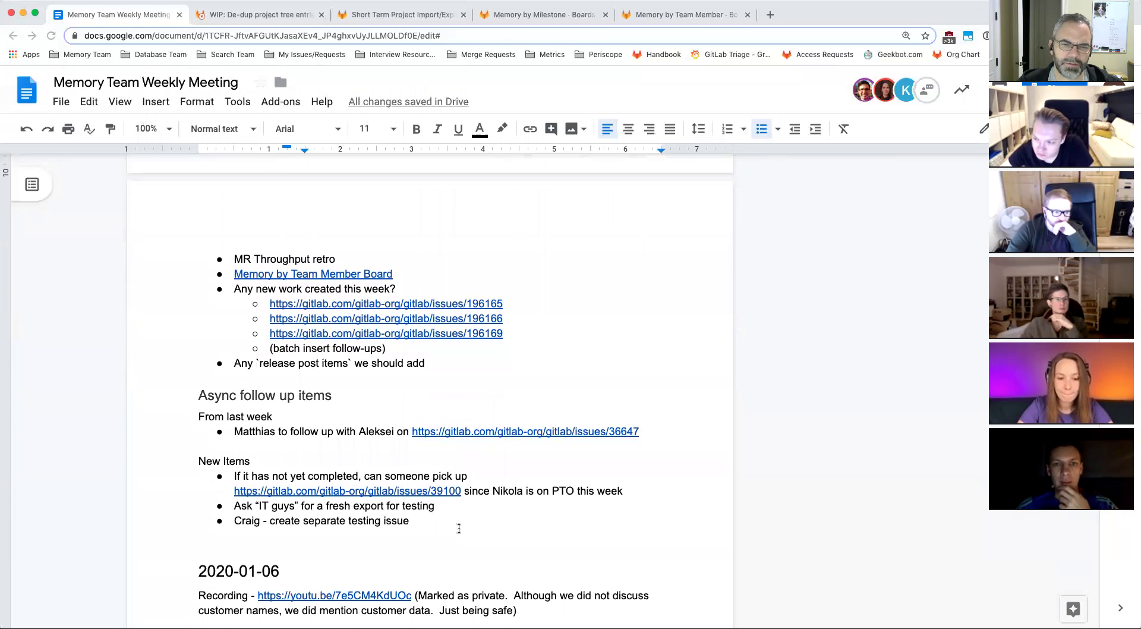
{"action": "left_click", "coordinate": [459, 527]}
{"action": "key", "text": "Return"}
{"action": "type", "text": "All 0 - follow up on switch for de-dup"}
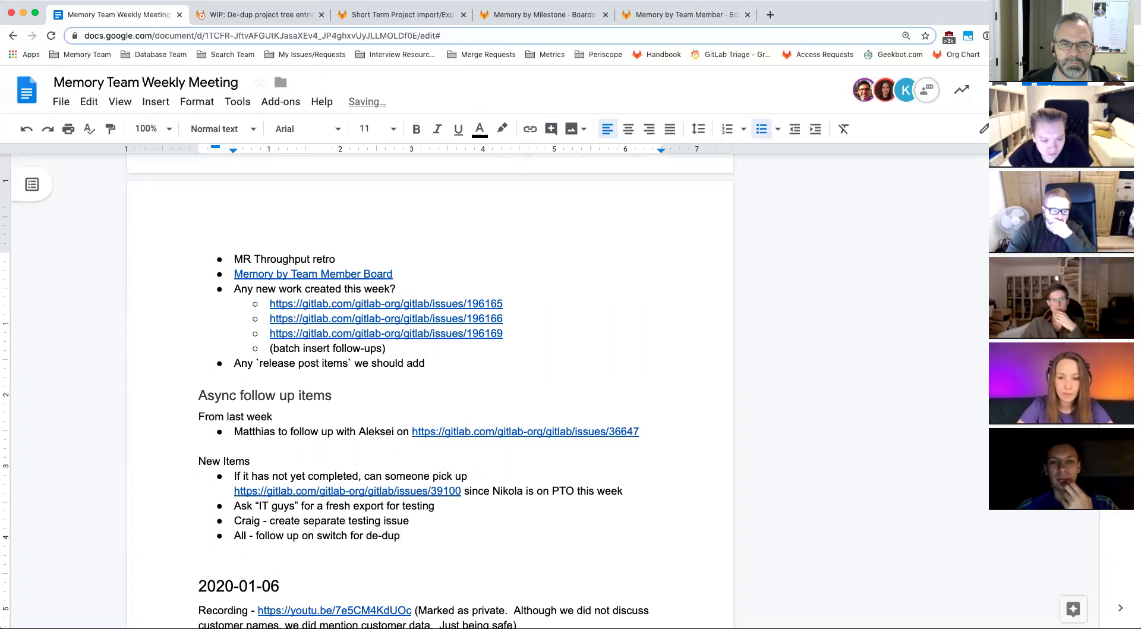
{"action": "scroll", "coordinate": [555, 414], "scroll_direction": "up", "scroll_amount": 6}
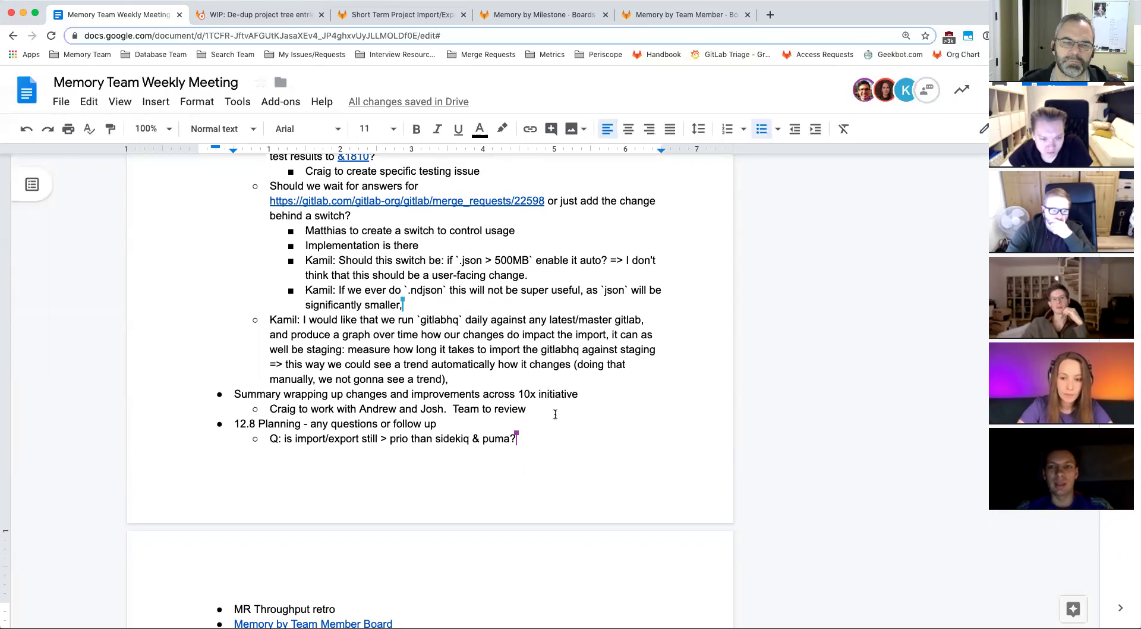
{"action": "scroll", "coordinate": [573, 411], "scroll_direction": "down", "scroll_amount": 1}
{"action": "left_click", "coordinate": [469, 373]}
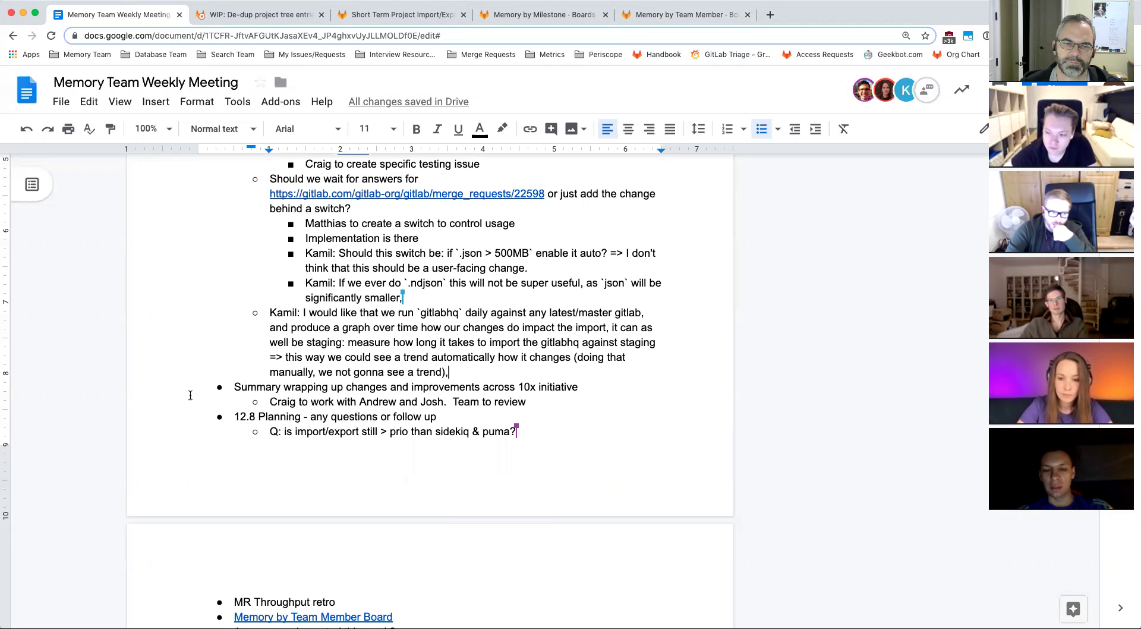
{"action": "scroll", "coordinate": [190, 395], "scroll_direction": "down", "scroll_amount": 3}
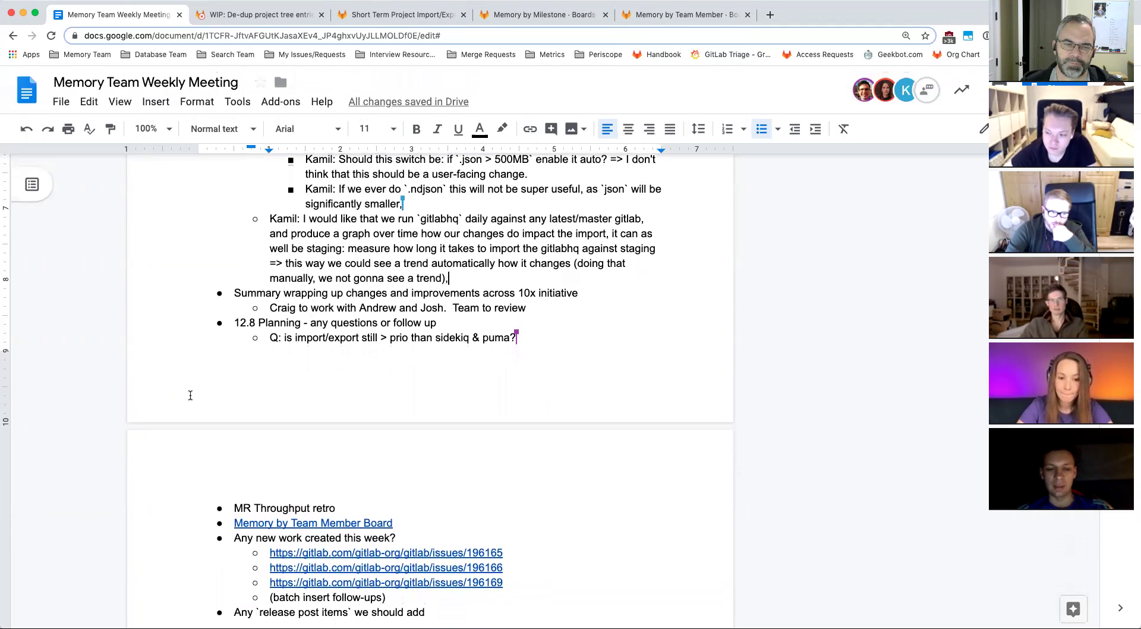
{"action": "scroll", "coordinate": [191, 395], "scroll_direction": "down", "scroll_amount": 1}
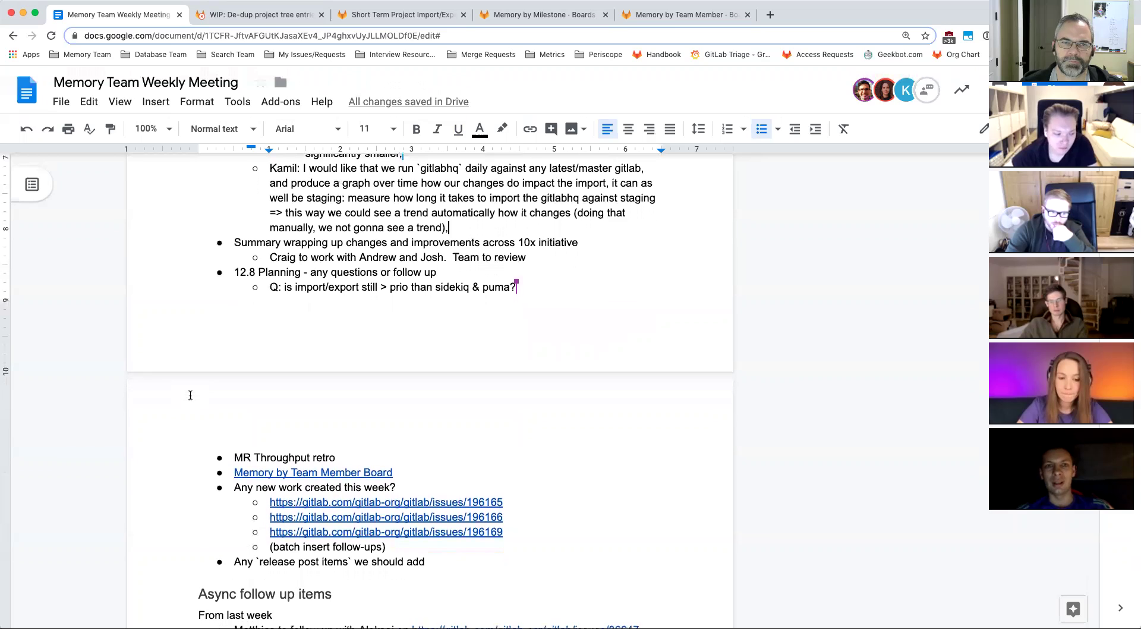
{"action": "scroll", "coordinate": [191, 395], "scroll_direction": "down", "scroll_amount": 1}
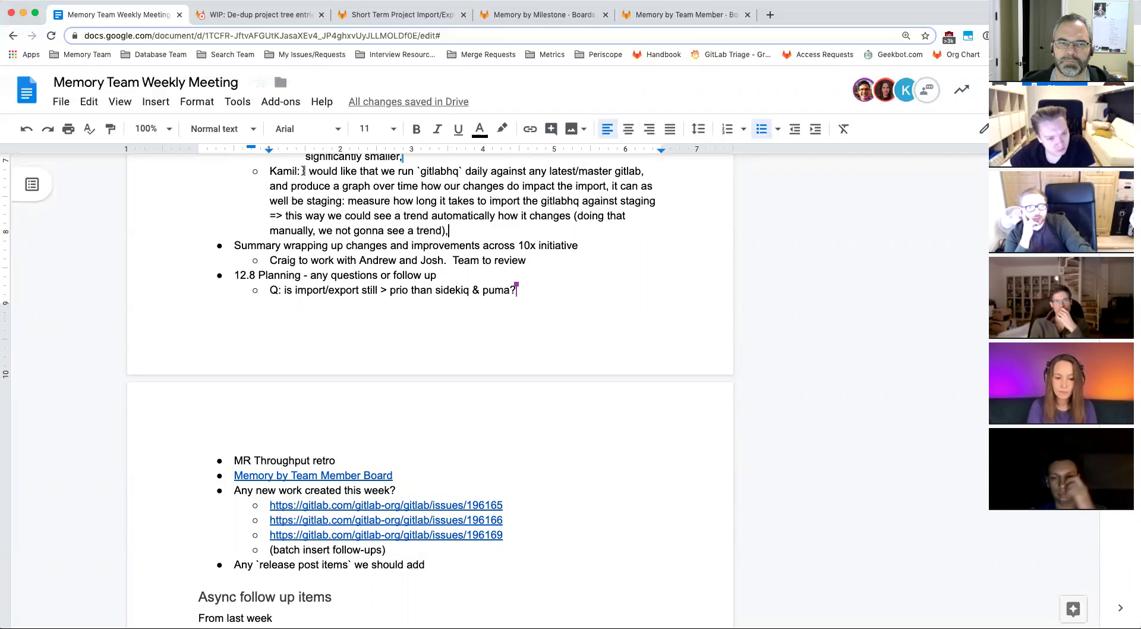
{"action": "left_click_drag", "start_coordinate": [303, 171], "coordinate": [445, 231]}
{"action": "key", "text": "super+c"}
Add a fifth New Items bullet after 'de-dup' assigning a teammate the pasted gitlabhq daily-run issue proposal
{"action": "scroll", "coordinate": [508, 314], "scroll_direction": "down", "scroll_amount": 5}
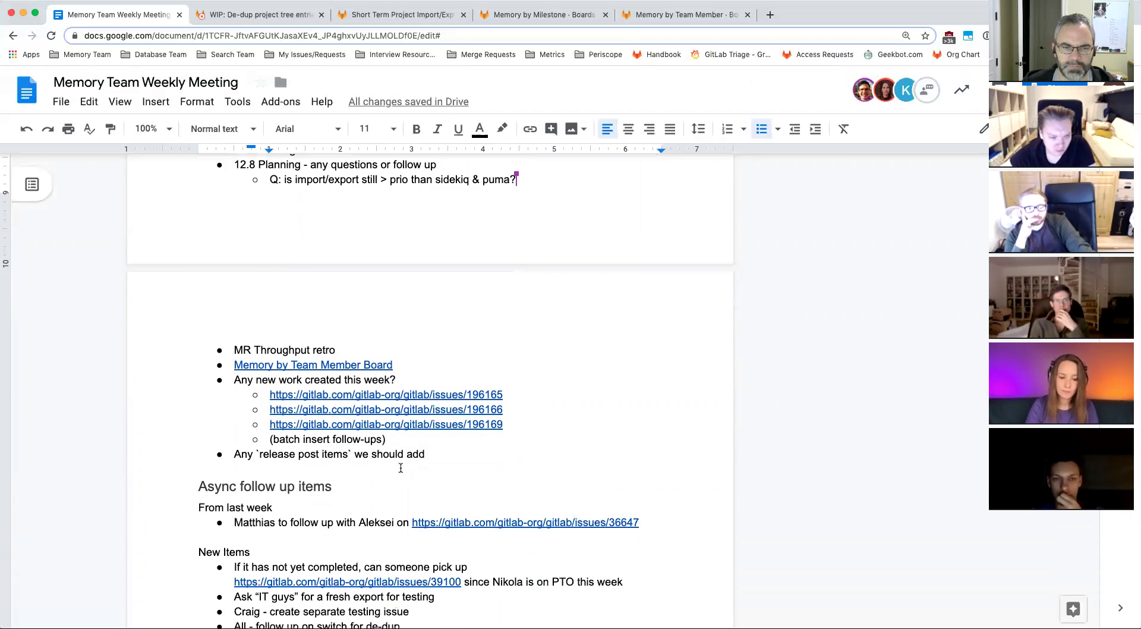
{"action": "left_click", "coordinate": [431, 505]}
{"action": "key", "text": "Return"}
{"action": "type", "text": "Craig - create issue for"}
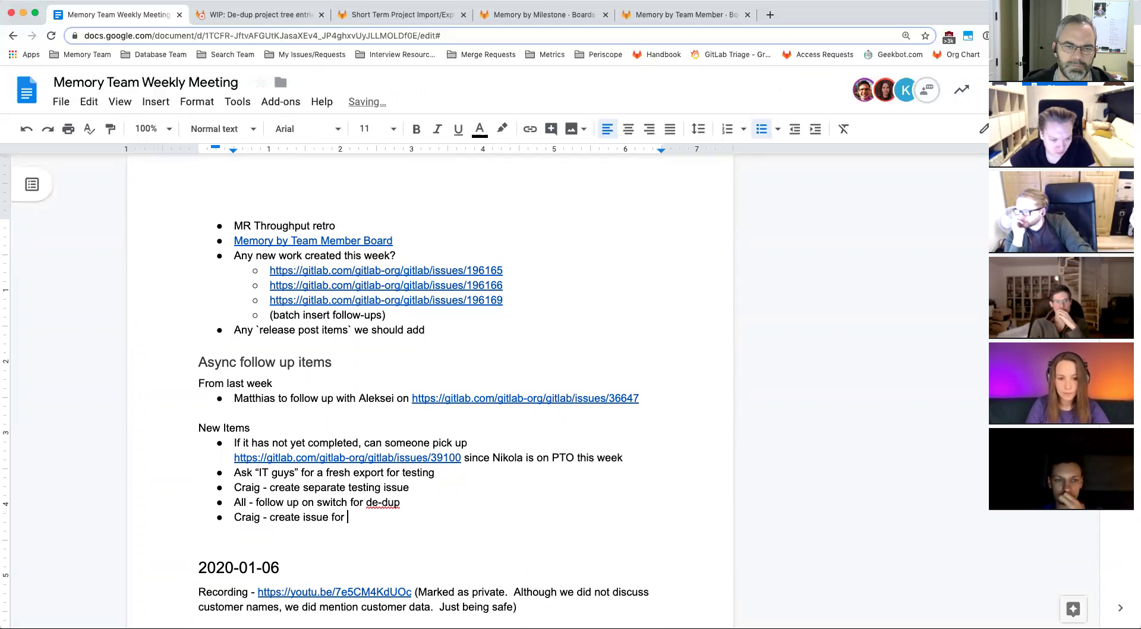
{"action": "key", "text": "super+v"}
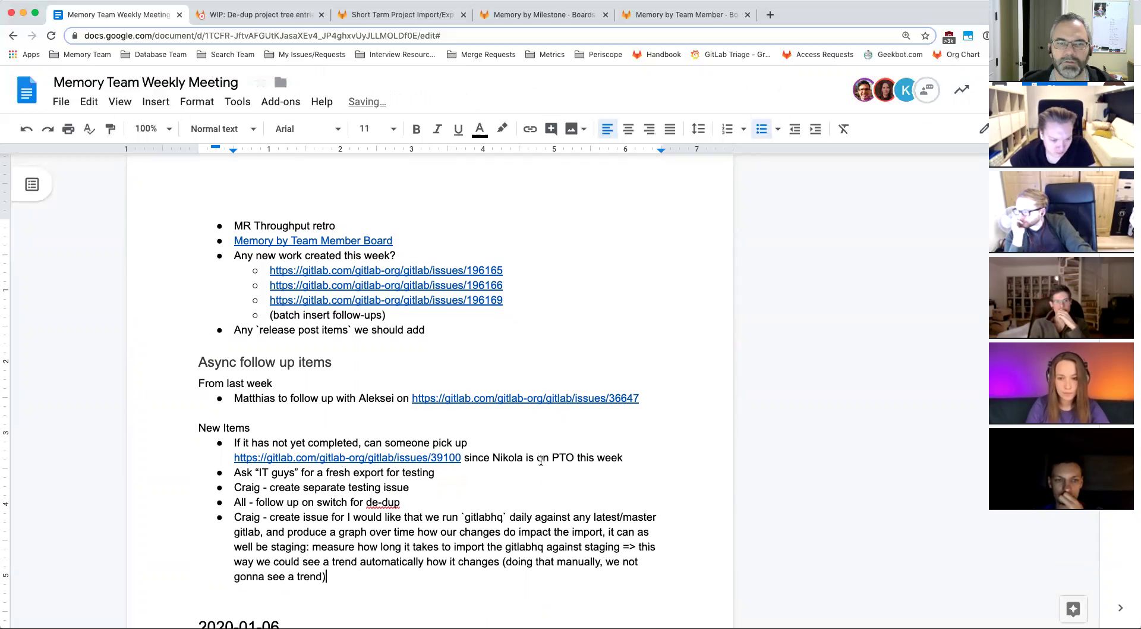
{"action": "scroll", "coordinate": [541, 461], "scroll_direction": "up", "scroll_amount": 6}
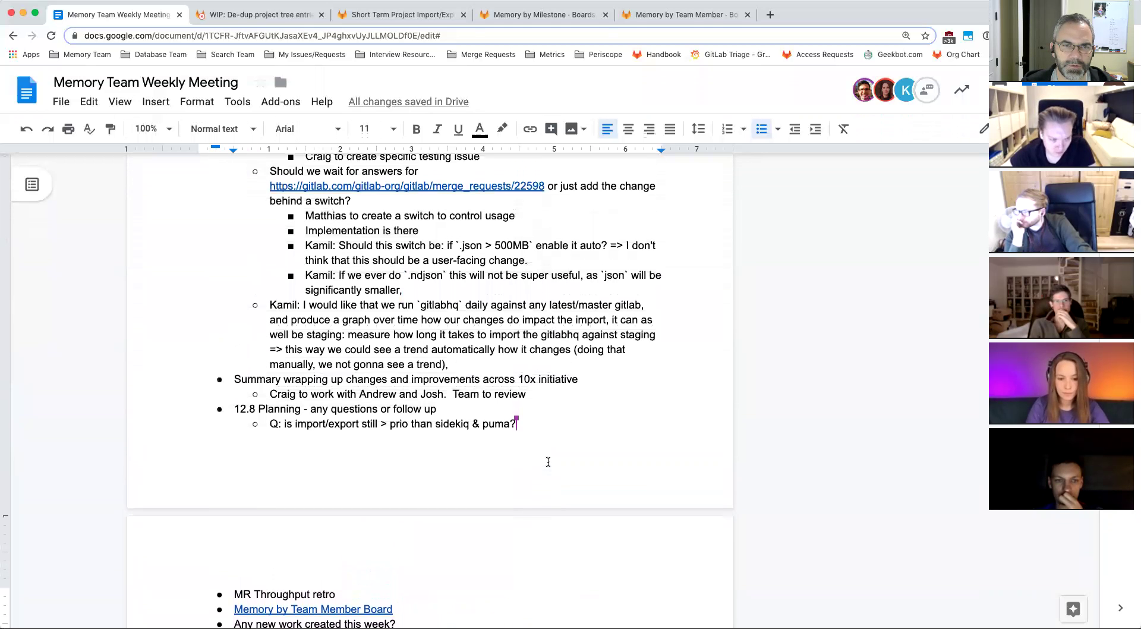
{"action": "scroll", "coordinate": [547, 462], "scroll_direction": "down", "scroll_amount": 3}
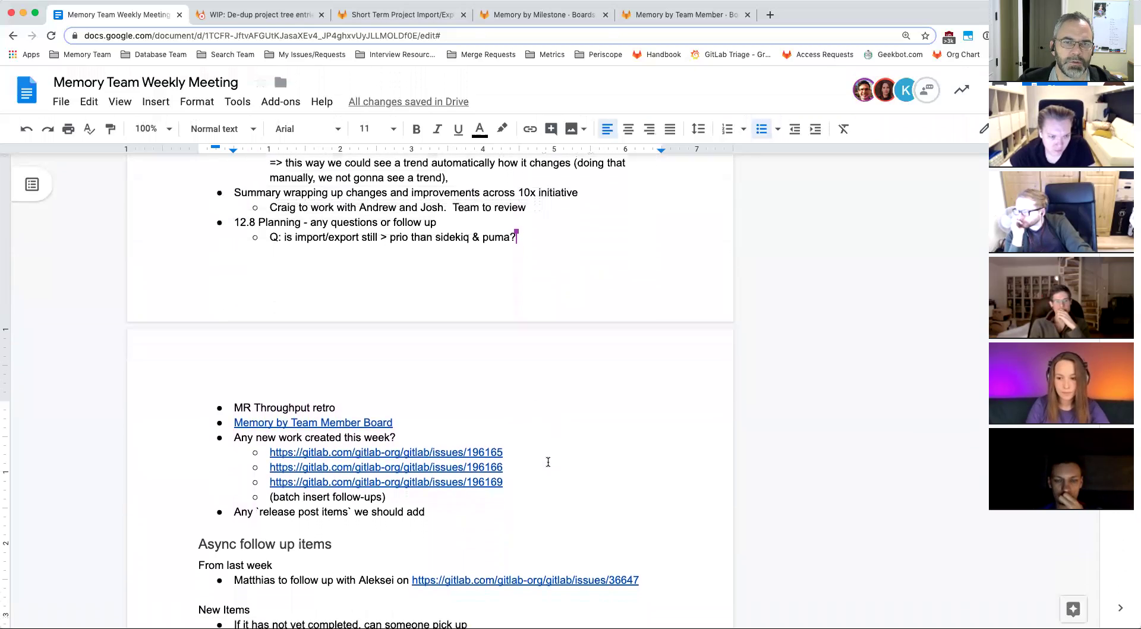
{"action": "scroll", "coordinate": [548, 462], "scroll_direction": "down", "scroll_amount": 1}
{"action": "scroll", "coordinate": [548, 462], "scroll_direction": "up", "scroll_amount": 3}
{"action": "scroll", "coordinate": [548, 462], "scroll_direction": "down", "scroll_amount": 3}
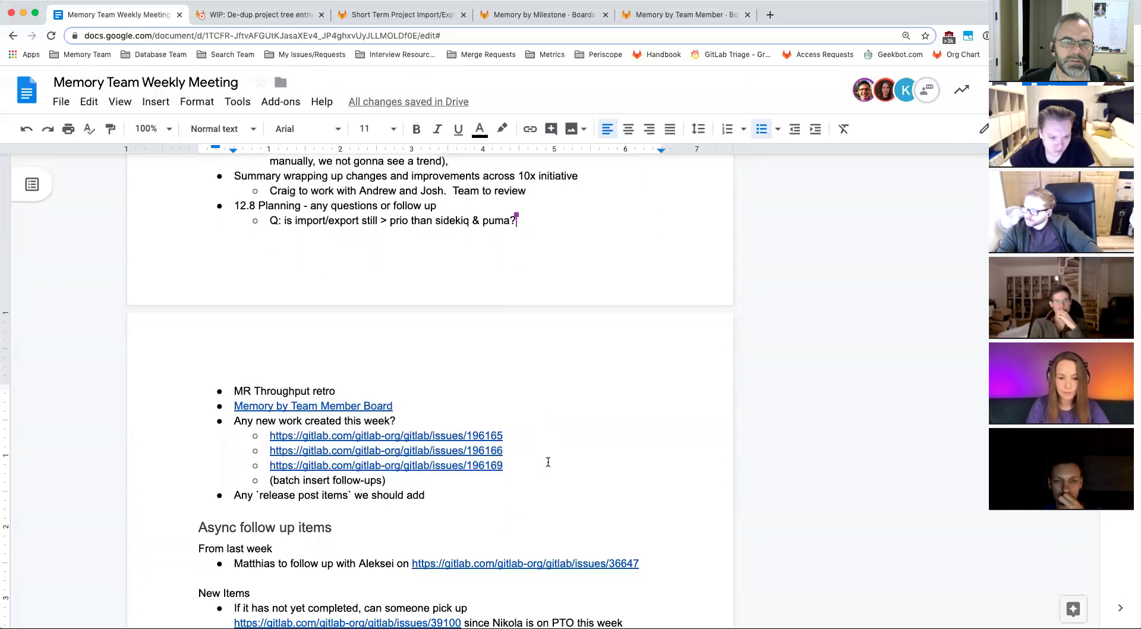
{"action": "scroll", "coordinate": [548, 461], "scroll_direction": "down", "scroll_amount": 1}
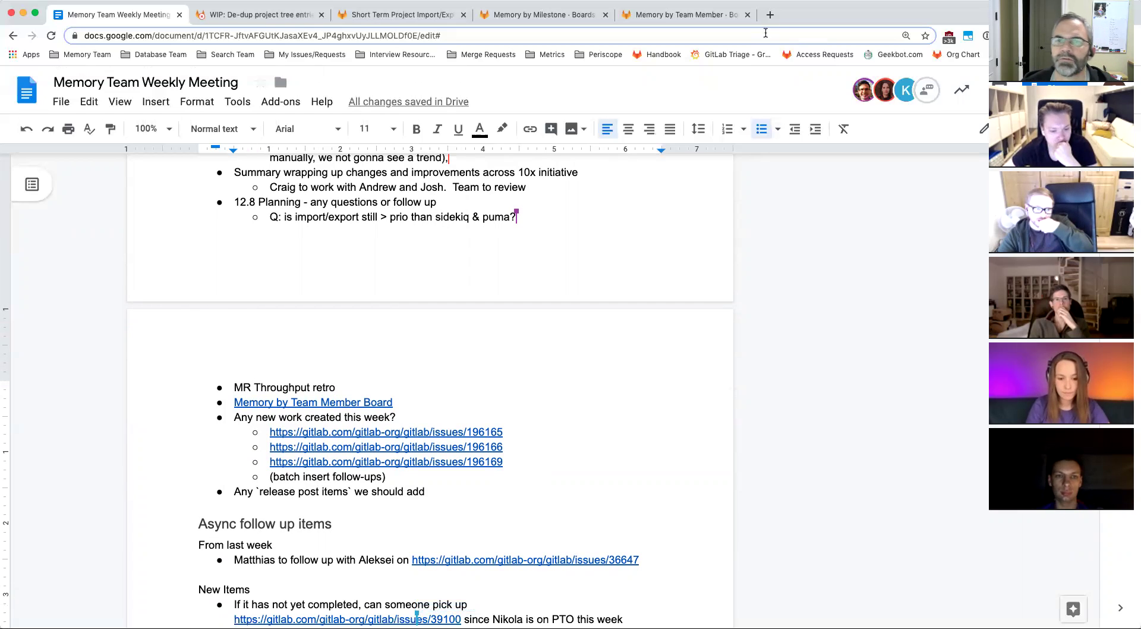
Open GitLab issue 4951 on re-architecting the queue in a new tab and review it
{"action": "left_click", "coordinate": [769, 18]}
{"action": "type", "text": "49"}
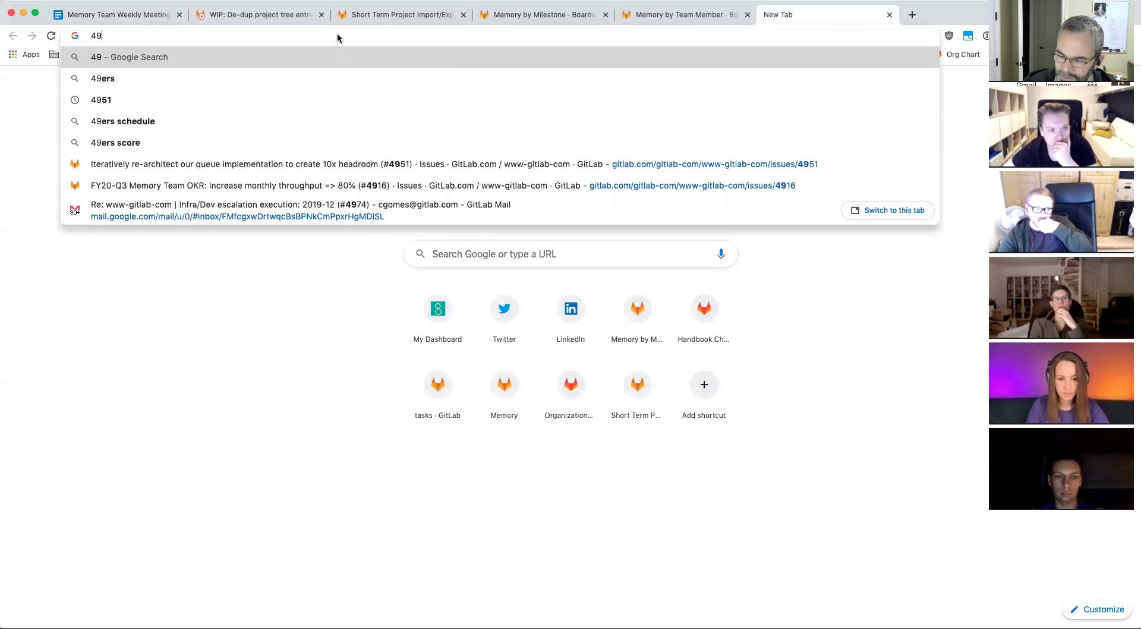
{"action": "type", "text": "51"}
{"action": "key", "text": "Up"}
{"action": "key", "text": "Return"}
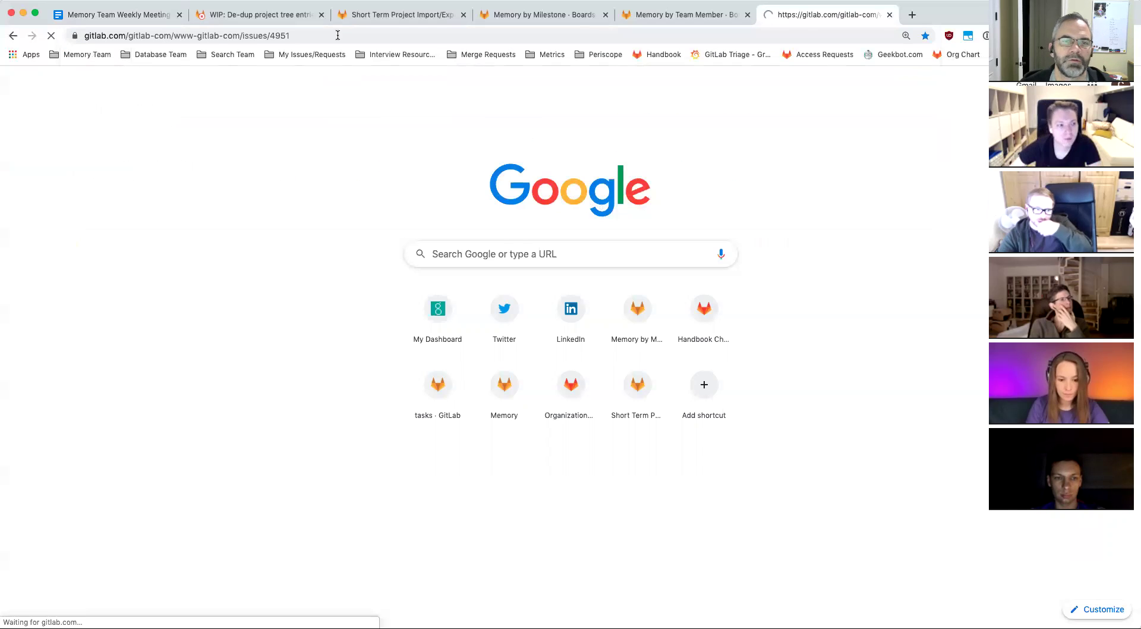
{"action": "scroll", "coordinate": [319, 254], "scroll_direction": "down", "scroll_amount": 15}
{"action": "scroll", "coordinate": [319, 254], "scroll_direction": "down", "scroll_amount": 20}
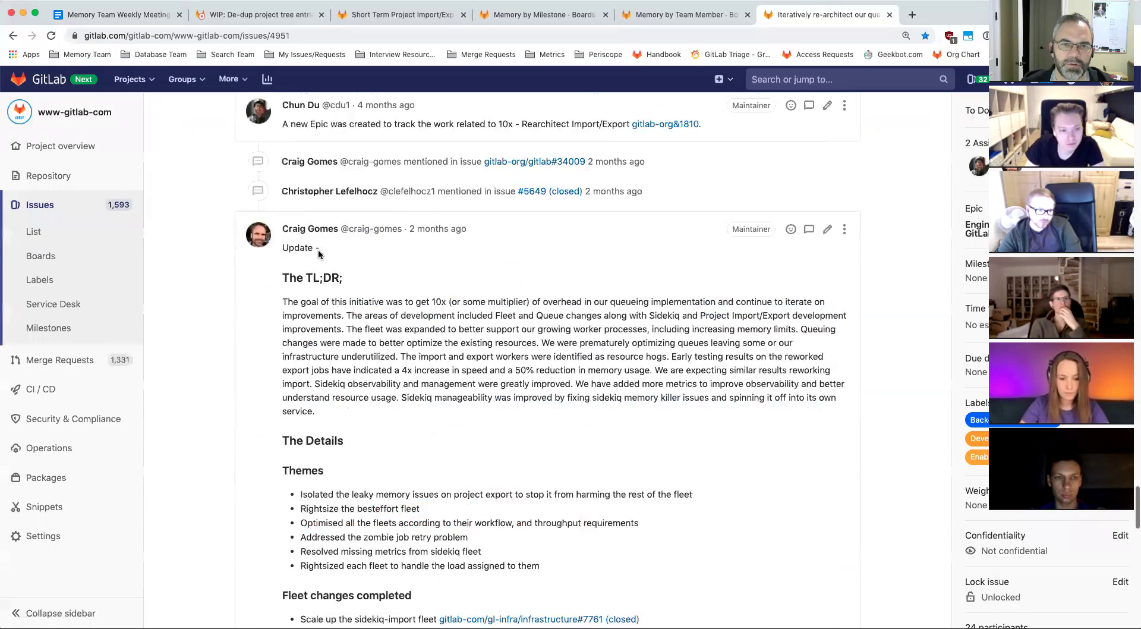
{"action": "scroll", "coordinate": [318, 255], "scroll_direction": "up", "scroll_amount": 15}
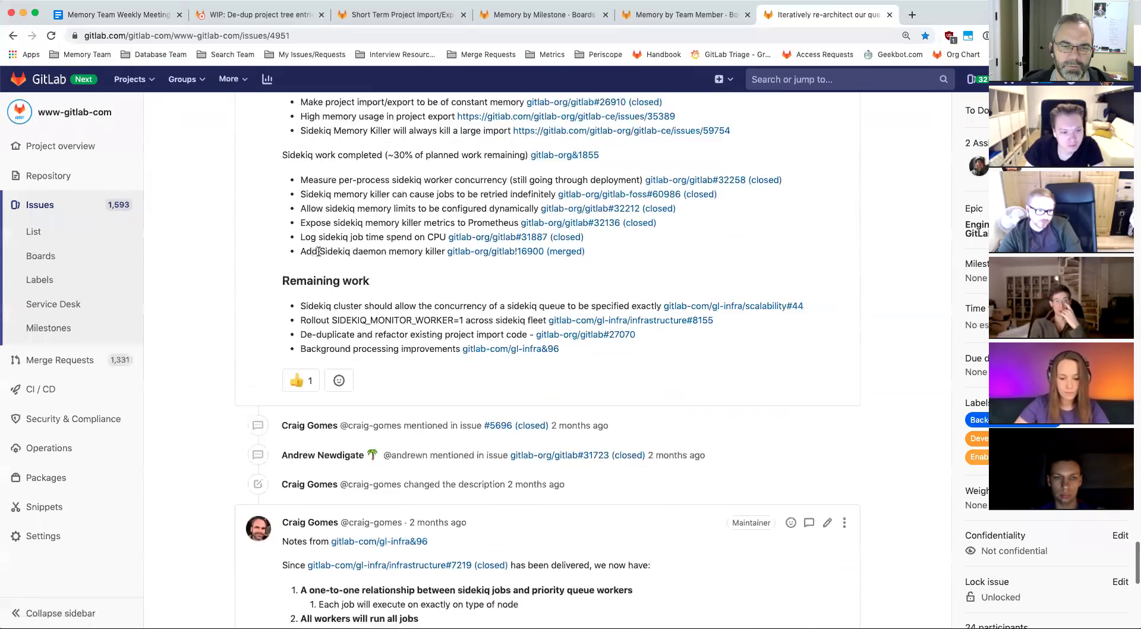
{"action": "scroll", "coordinate": [318, 254], "scroll_direction": "up", "scroll_amount": 10}
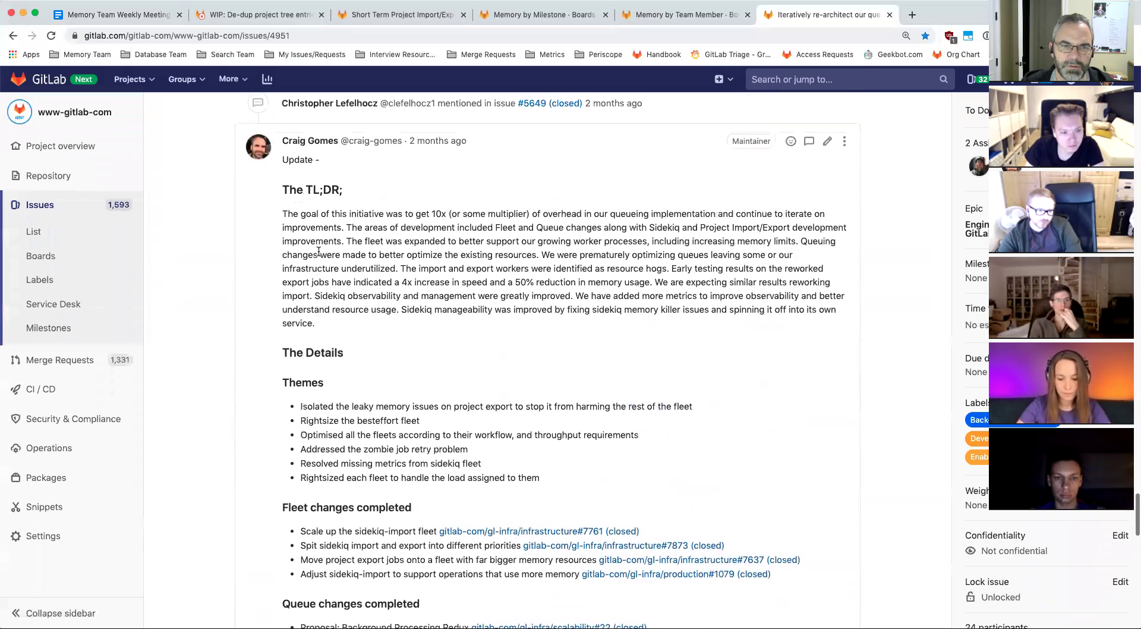
Copy the link to the issue's Update comment and return to the meeting notes
{"action": "left_click", "coordinate": [844, 191]}
{"action": "left_click", "coordinate": [863, 216]}
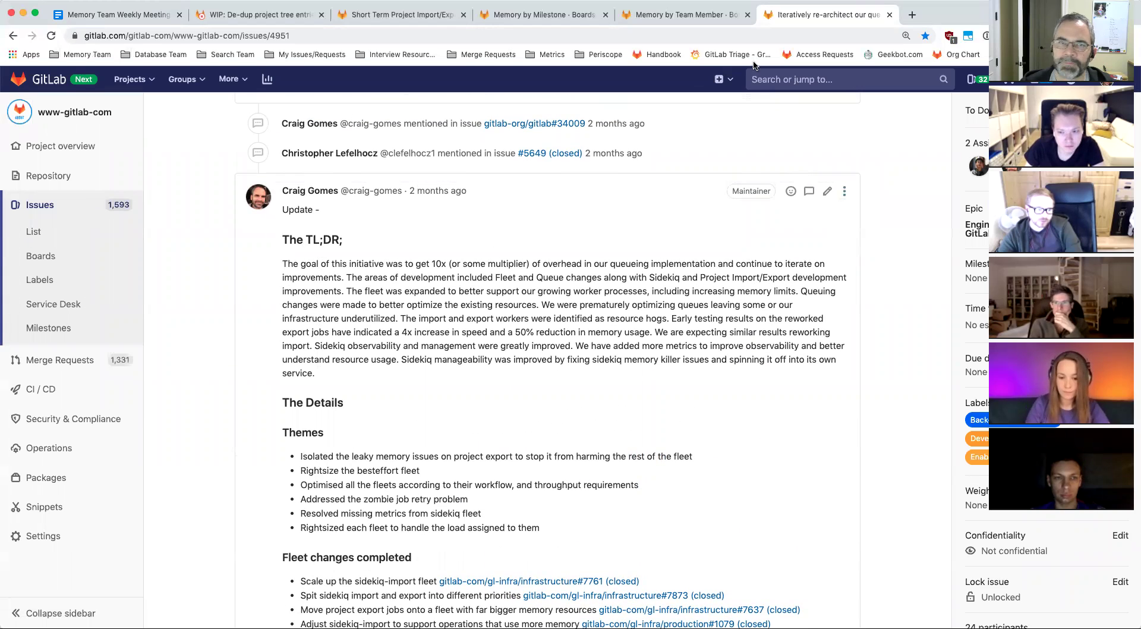
{"action": "left_click", "coordinate": [99, 26]}
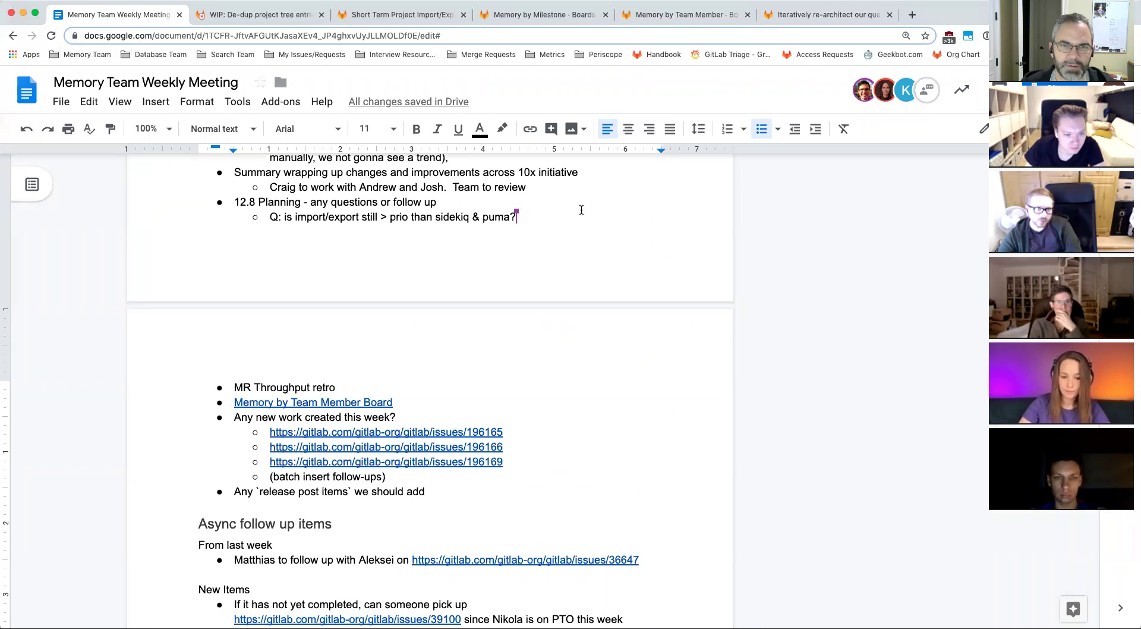
Add a 'Last summary' sub-bullet with the pasted issue 4951 comment link
{"action": "left_click", "coordinate": [542, 189]}
{"action": "key", "text": "Return"}
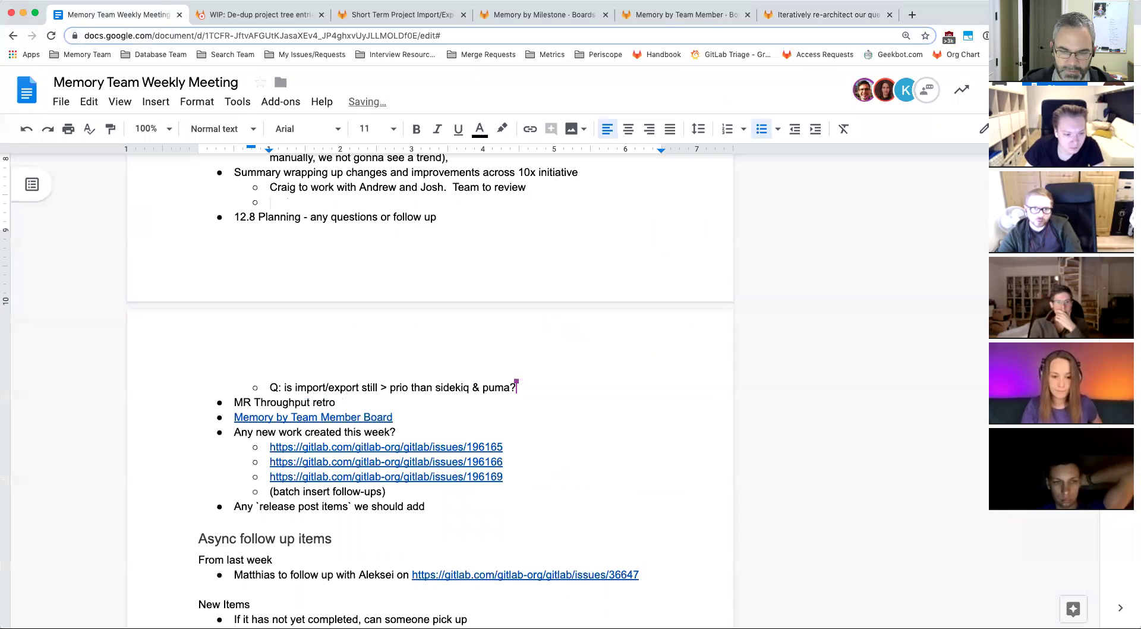
{"action": "type", "text": "Last summ"}
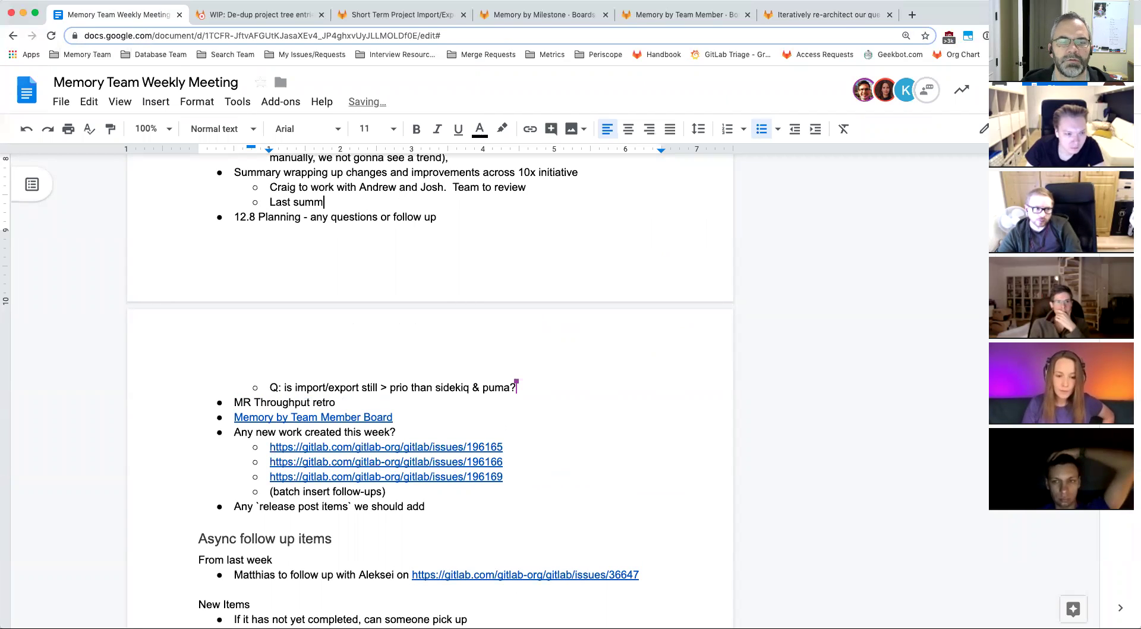
{"action": "type", "text": "ary"}
{"action": "type", "text": "https://gitlab.com/gitlab-com/www-gitlab-com/issues/4951#note_235229557"}
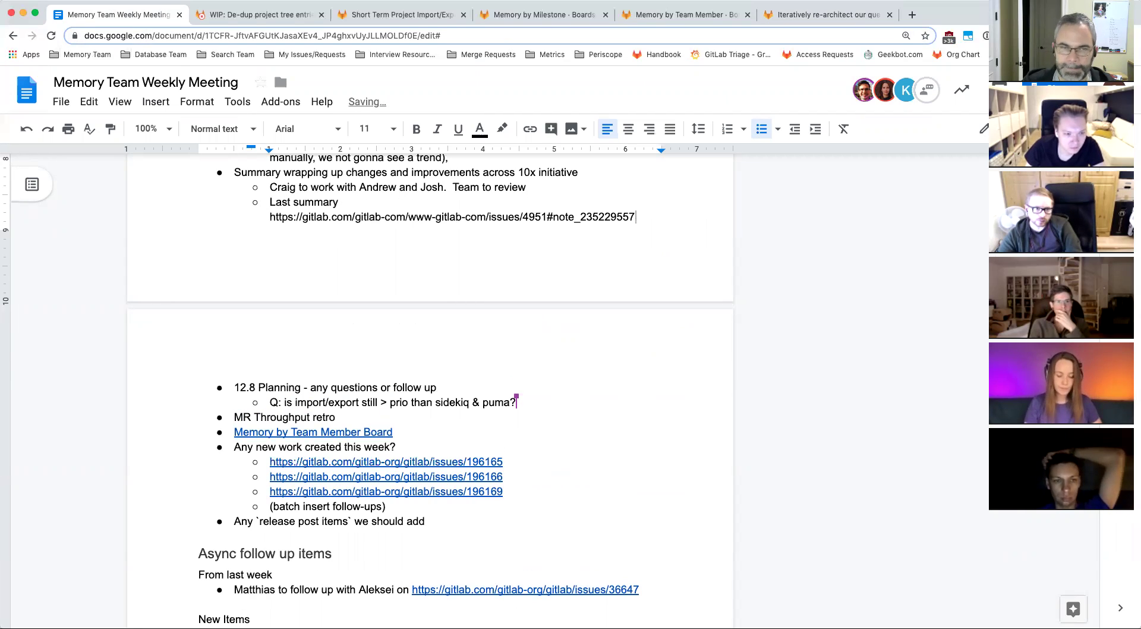
Nest a '> sidekiq 1855' answer under the import/export priority question, followed by an empty bullet
{"action": "left_click", "coordinate": [523, 403]}
{"action": "key", "text": "Return"}
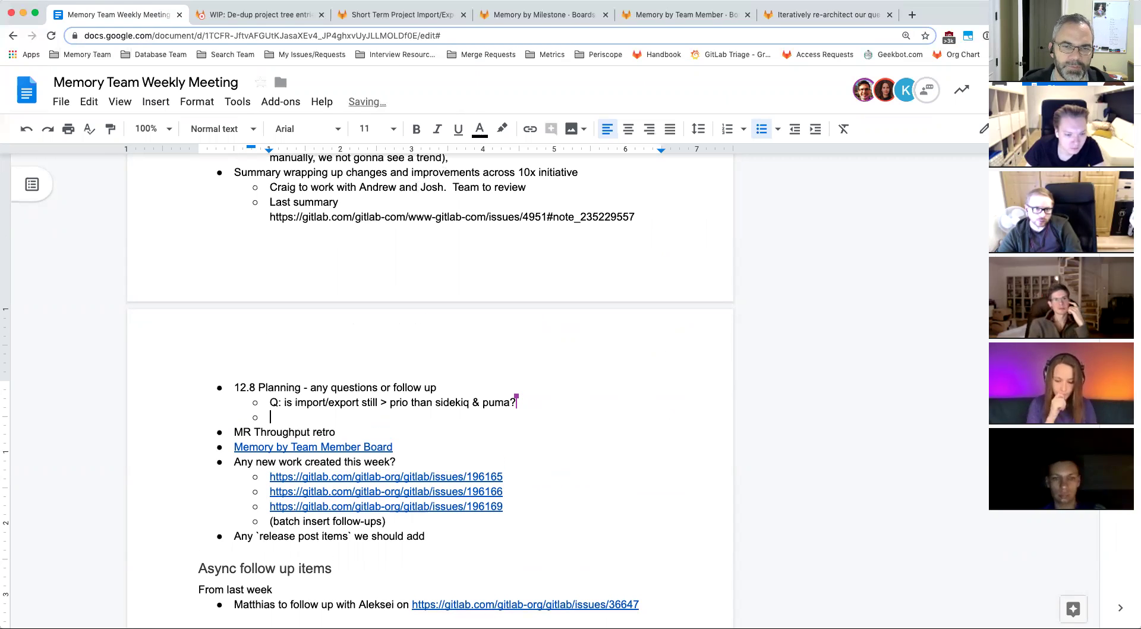
{"action": "key", "text": "Tab"}
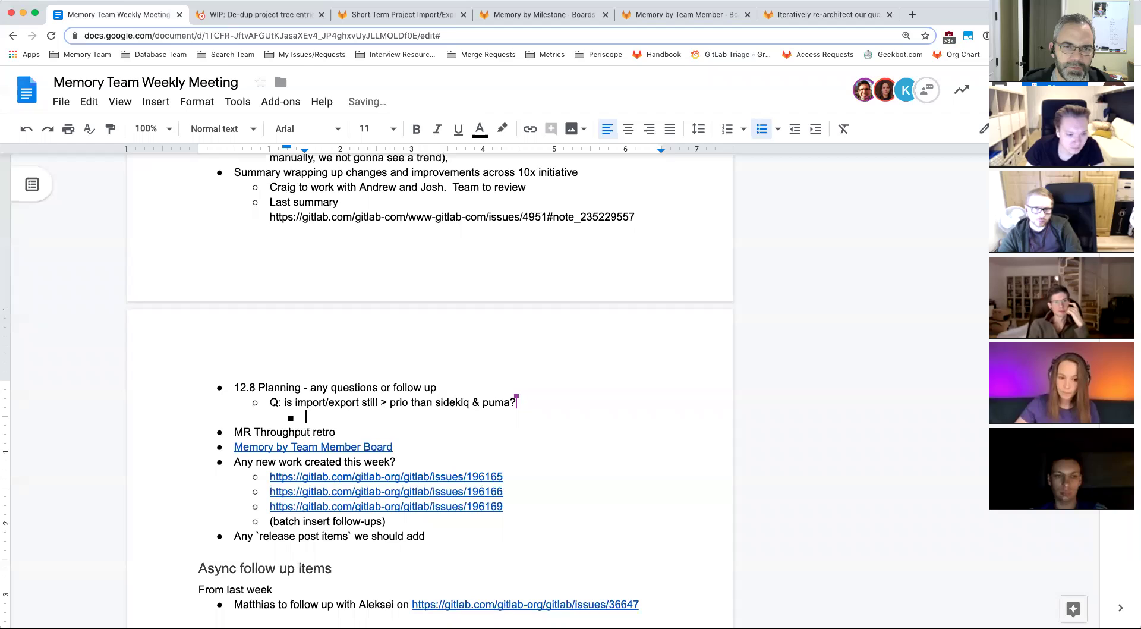
{"action": "type", "text": "> sidekis"}
{"action": "key", "text": "BackSpace"}
{"action": "type", "text": "q "}
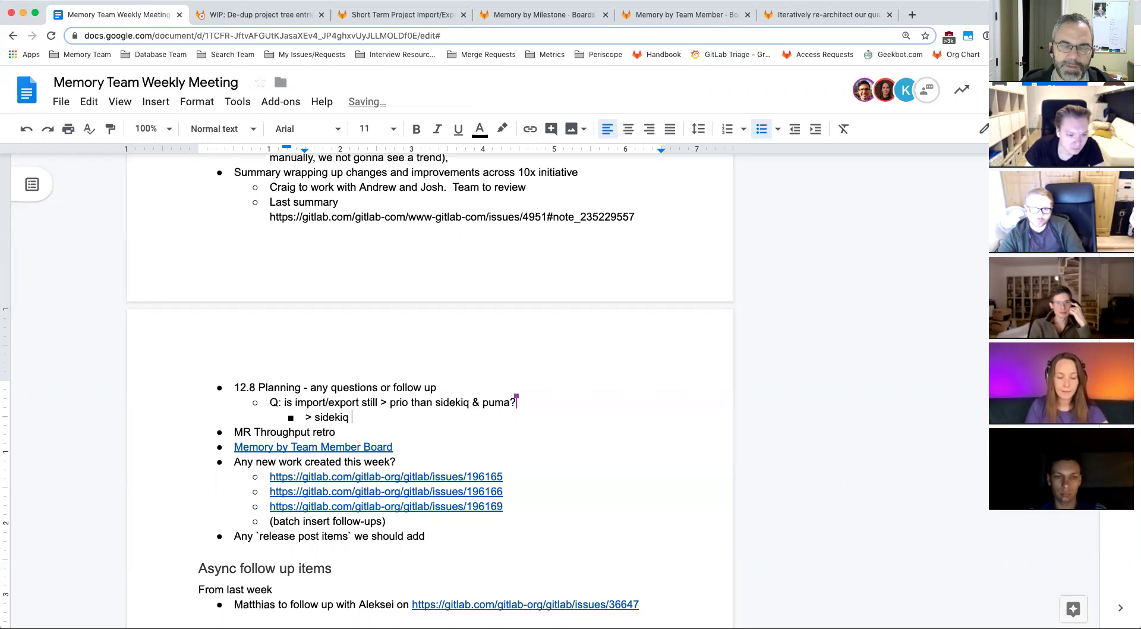
{"action": "type", "text": "18"}
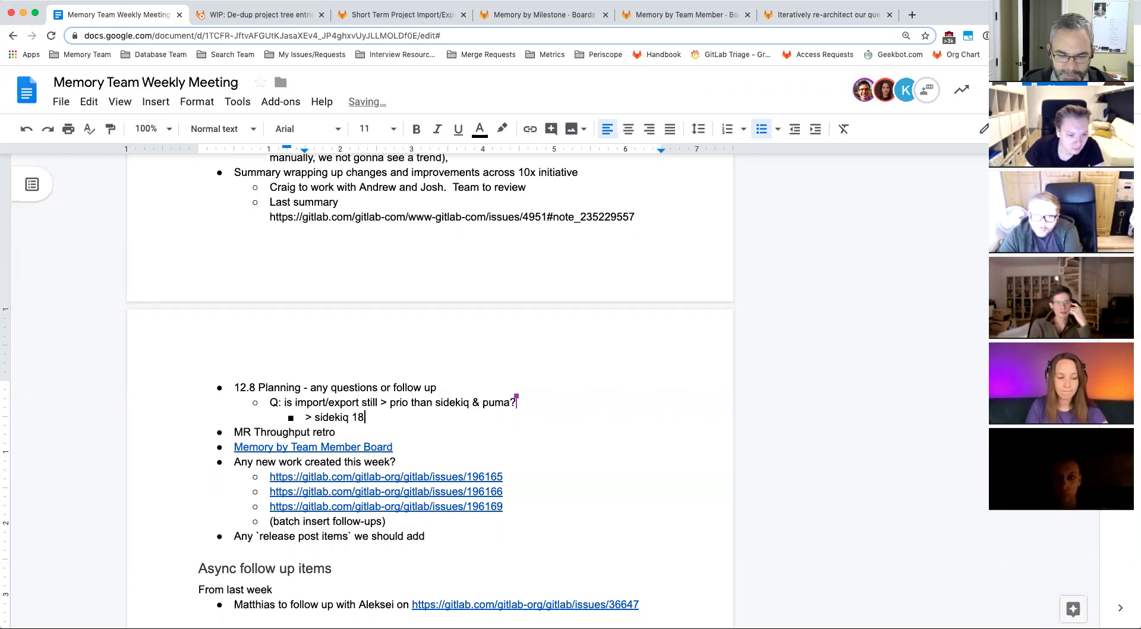
{"action": "type", "text": "55"}
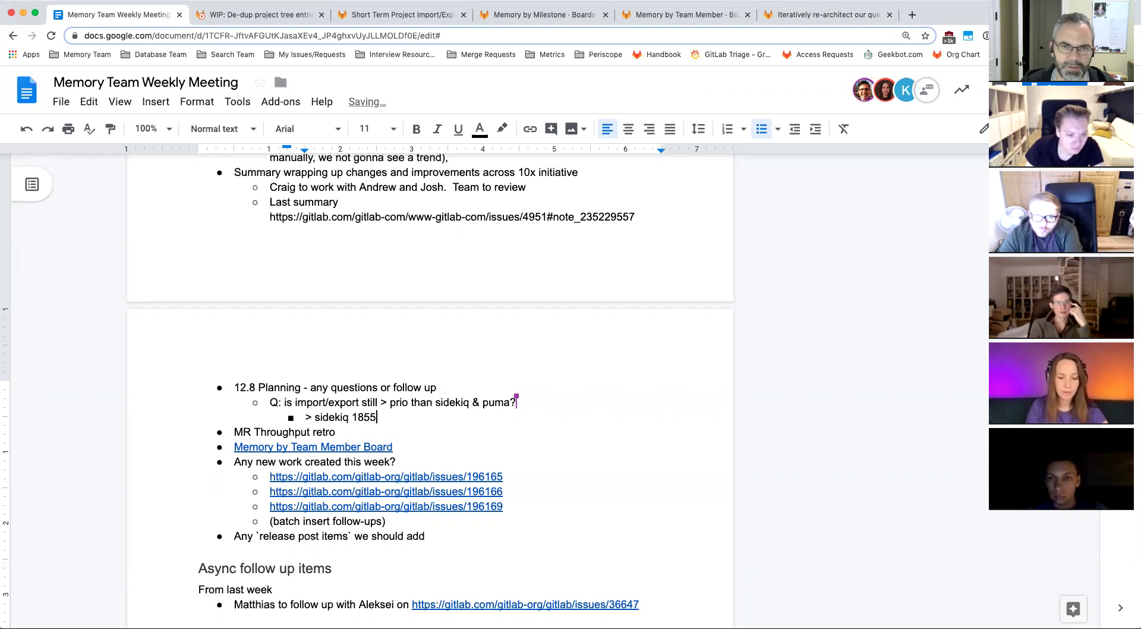
{"action": "key", "text": "Return"}
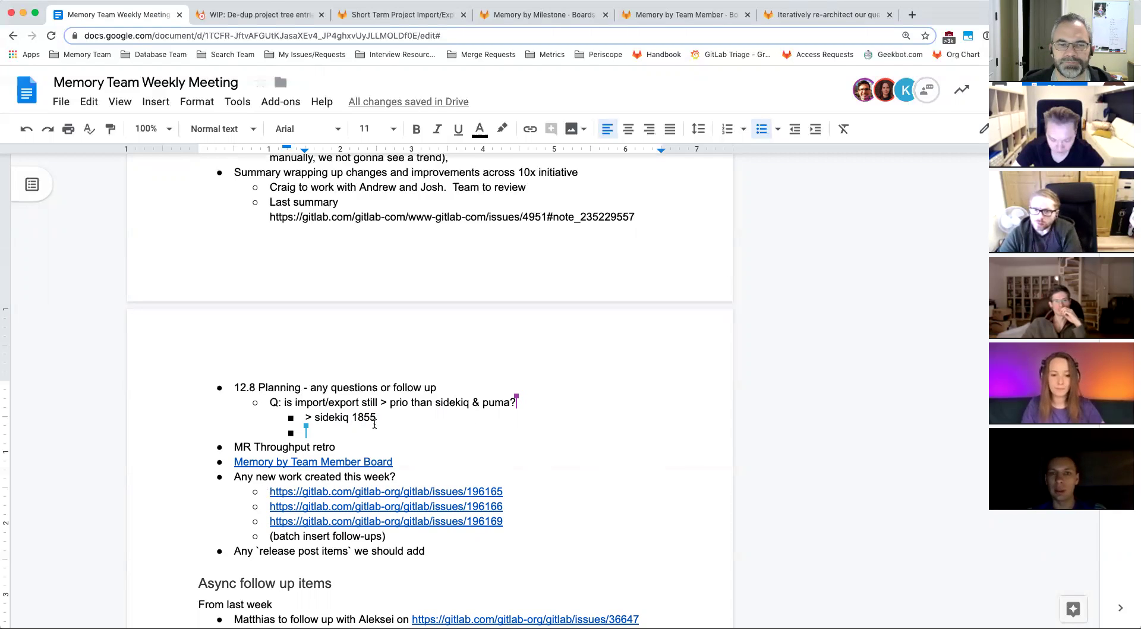
Write 'Puma and Import equivalent' with a nested note that a teammate awaits validation from production
{"action": "triple_click", "coordinate": [348, 429]}
{"action": "type", "text": "Puma and"}
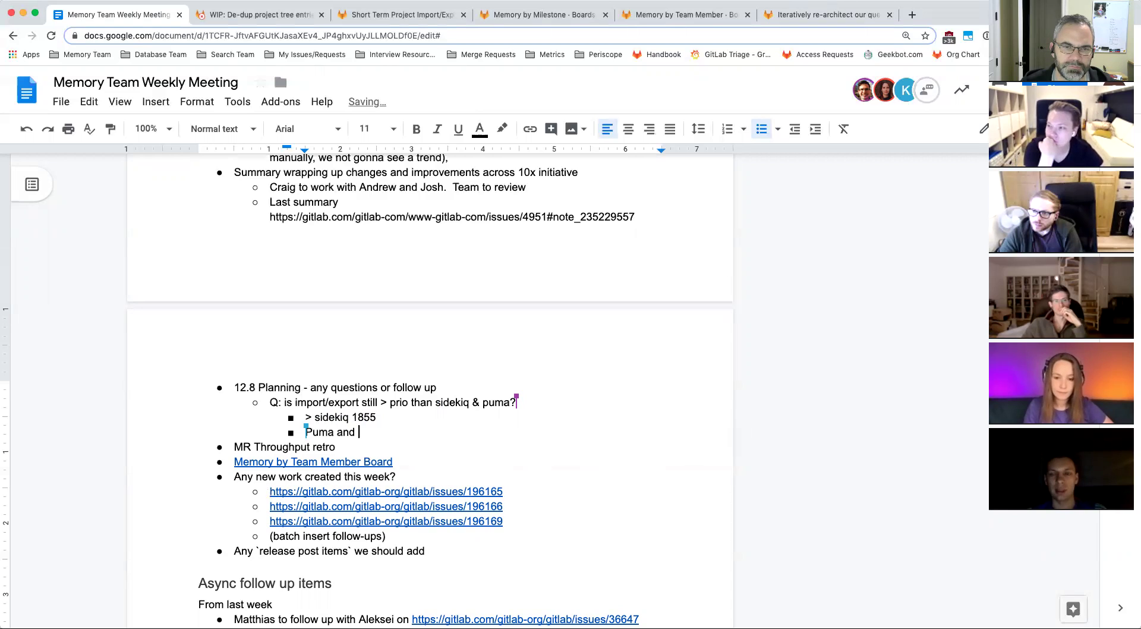
{"action": "type", "text": " Import"}
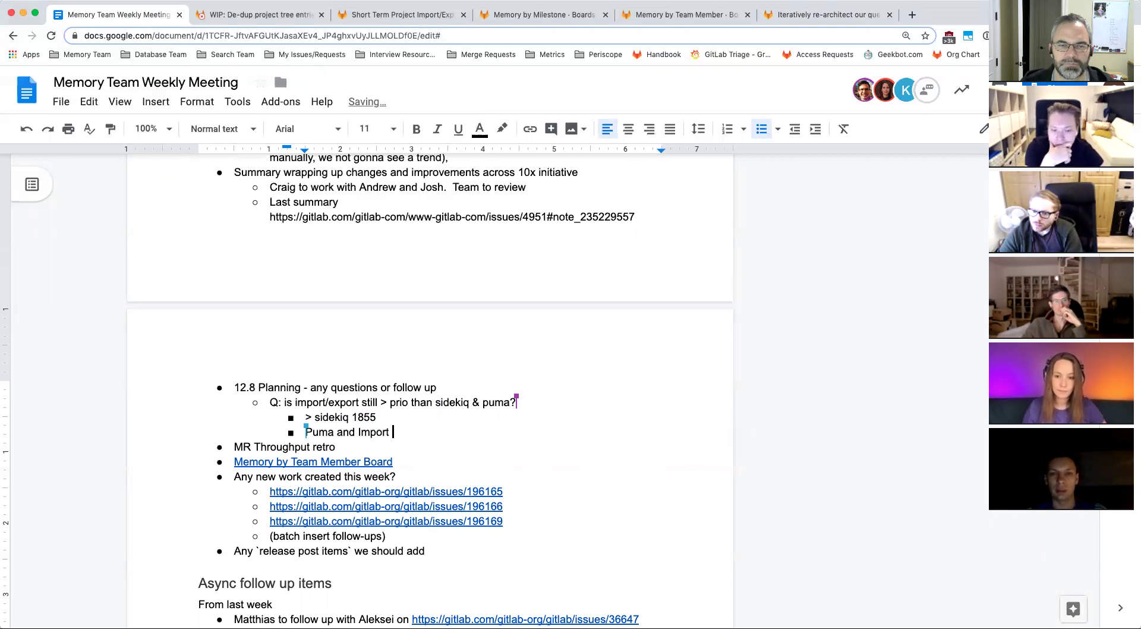
{"action": "type", "text": " equivalent"}
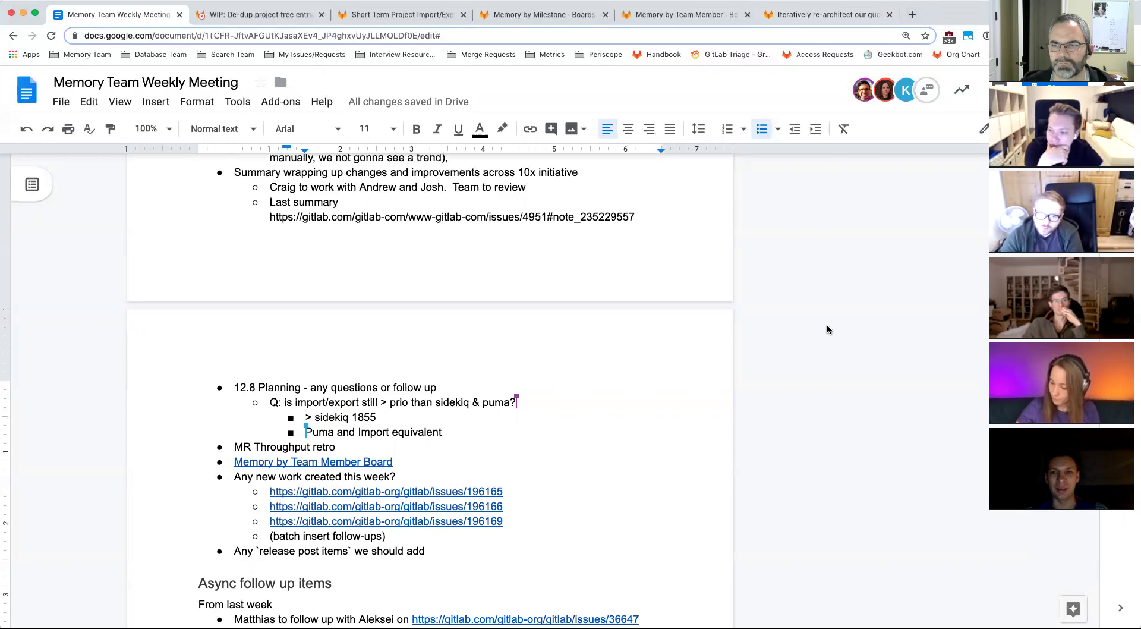
{"action": "key", "text": "Return"}
{"action": "key", "text": "Tab"}
{"action": "type", "text": "Kamil - wait"}
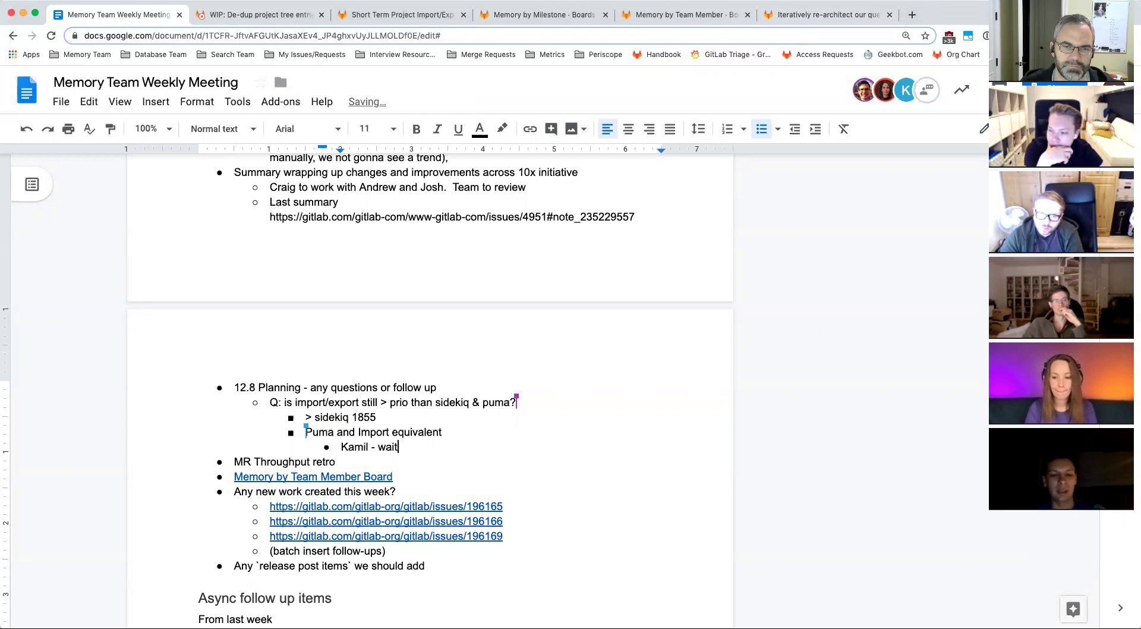
{"action": "type", "text": "ing on validate"}
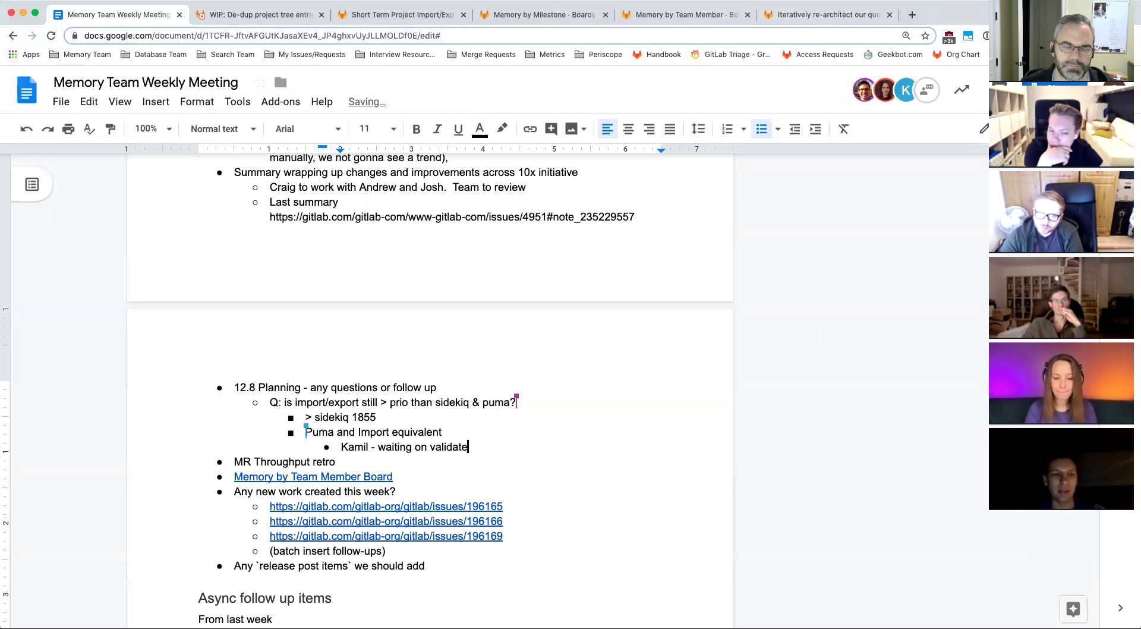
{"action": "key", "text": "BackSpace"}
{"action": "type", "text": "ion from production,"}
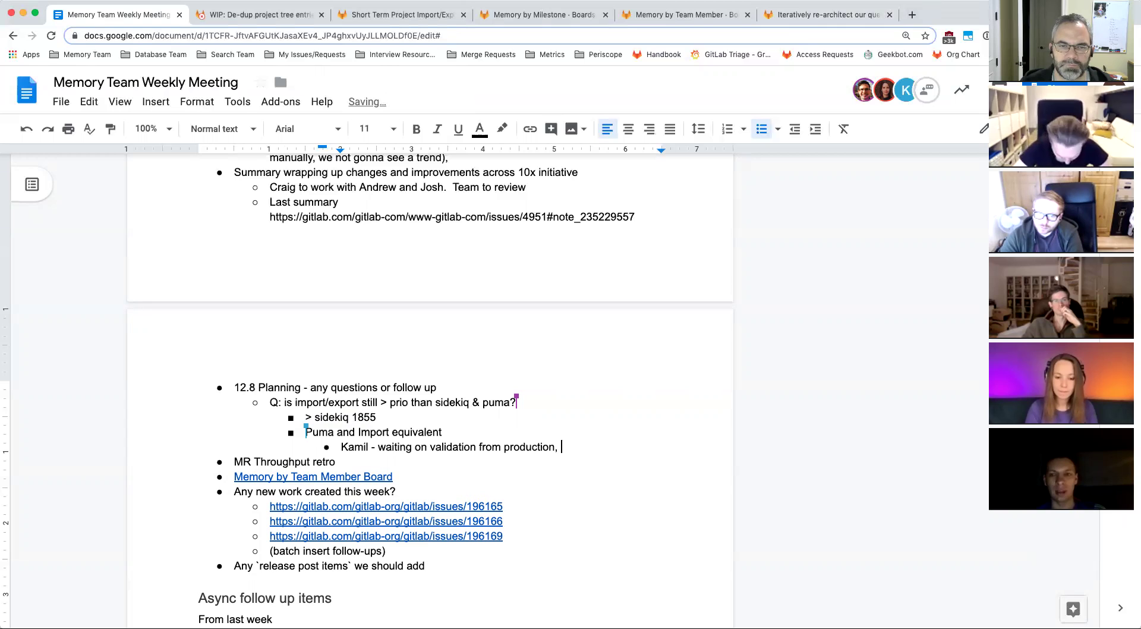
Add 'Validating upstream patch' and 'Rugged Patching' bullets below the production validation note
{"action": "key", "text": "Return"}
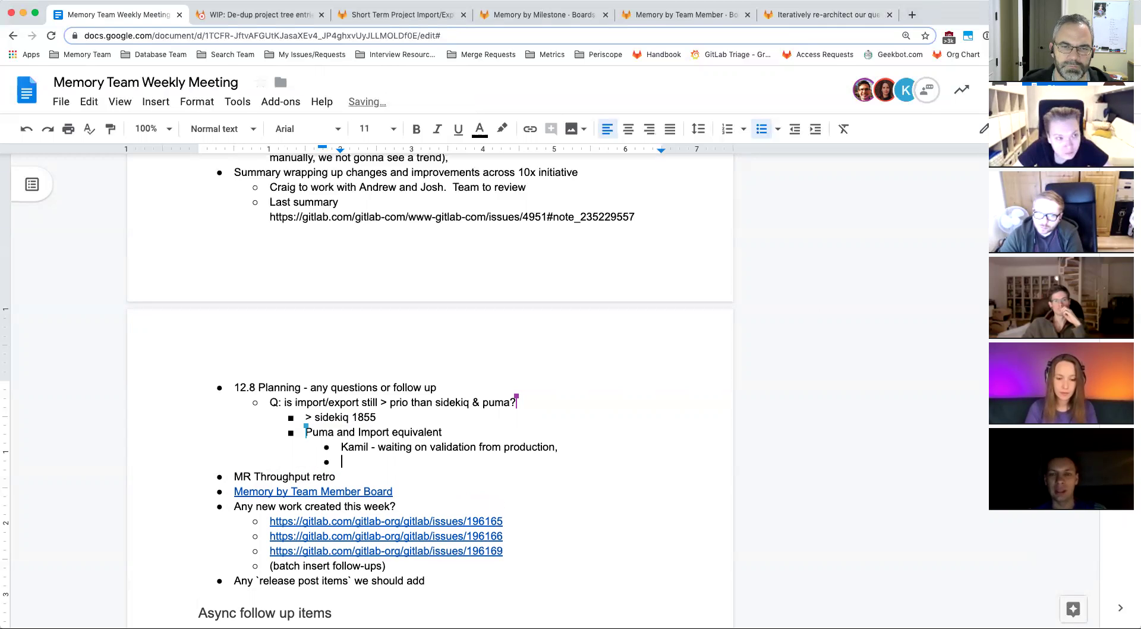
{"action": "type", "text": "Validating upstream "}
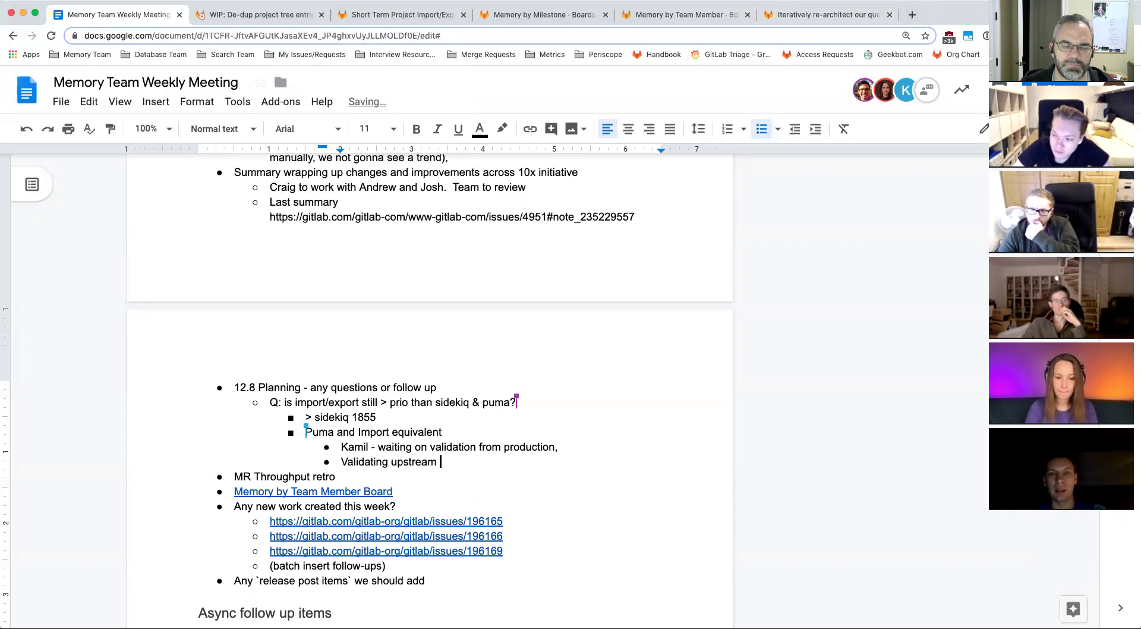
{"action": "type", "text": "patch"}
{"action": "key", "text": "Return"}
{"action": "type", "text": "Rugged Patching"}
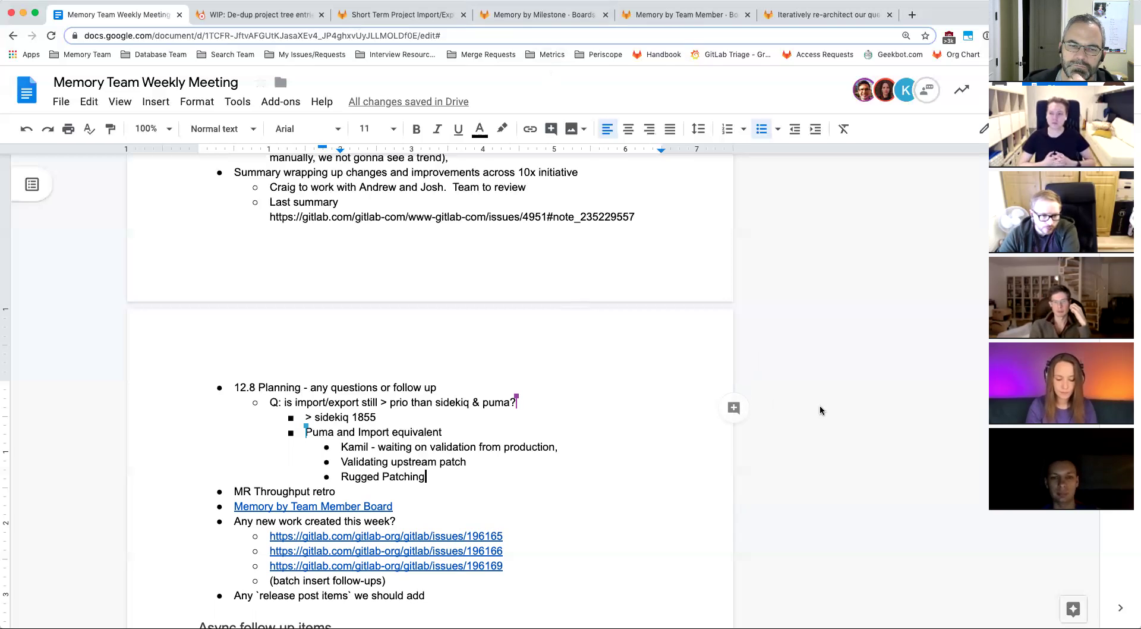
Switch to the Memory by Team Member issue board
{"action": "left_click", "coordinate": [684, 14]}
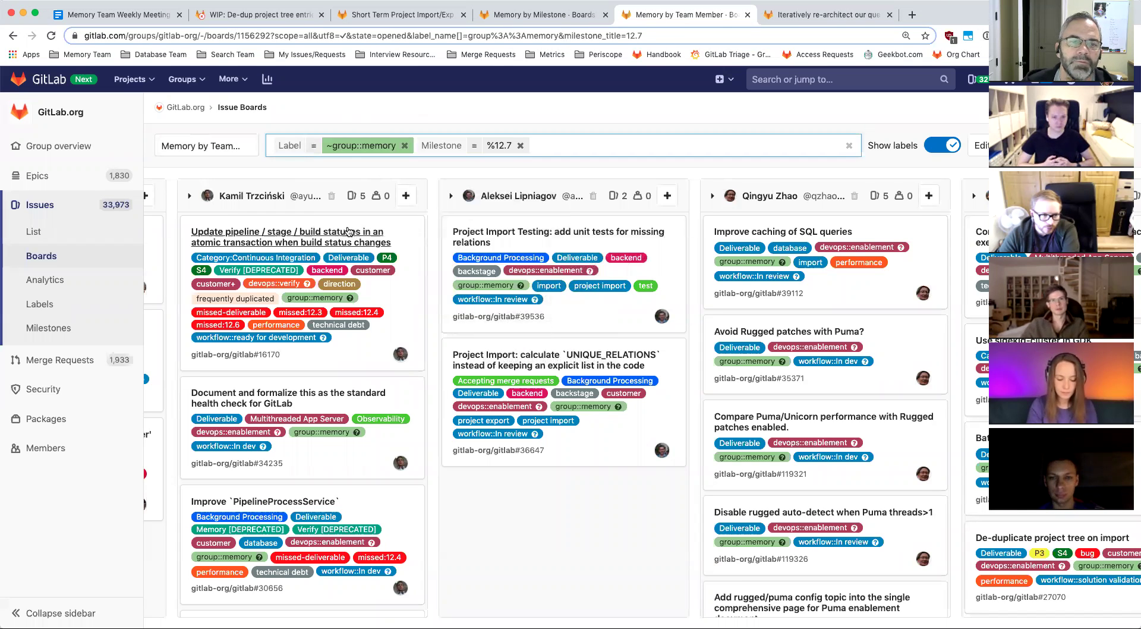
{"action": "left_click", "coordinate": [89, 15]}
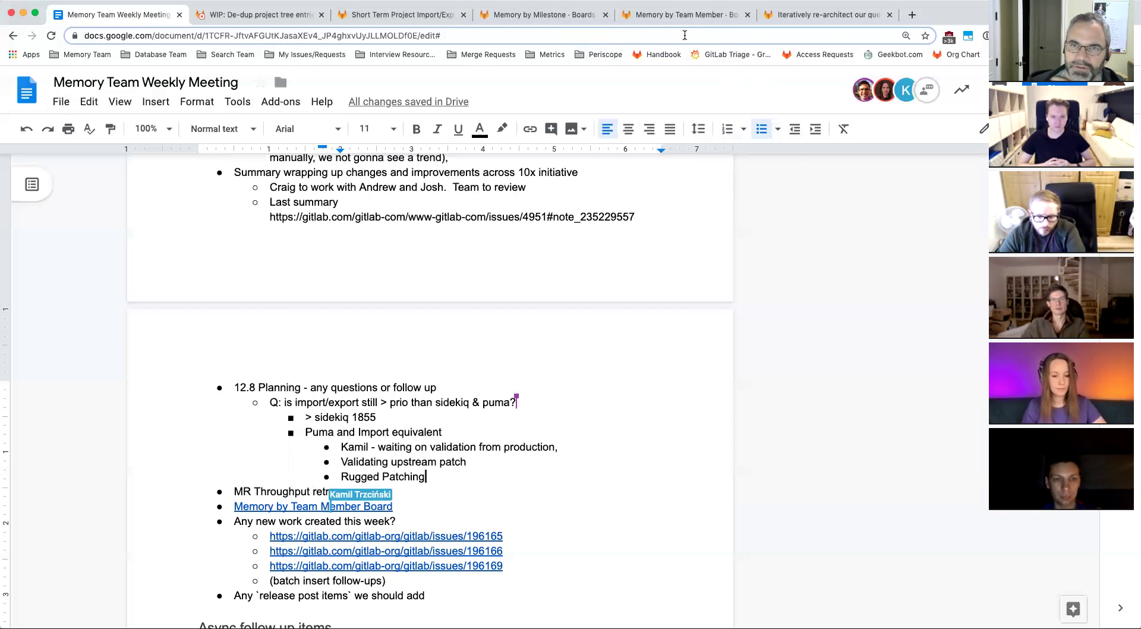
{"action": "left_click", "coordinate": [684, 15]}
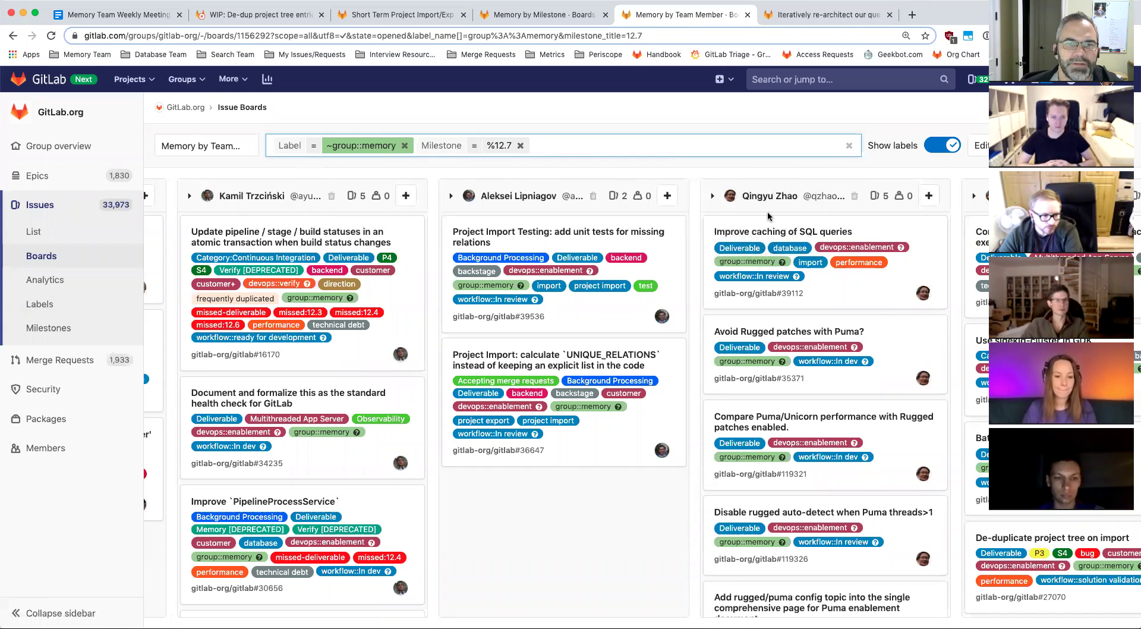
Bring the board's Open column into view and open the 'Add gitlab-ctl reload' issue in a new tab
{"action": "scroll", "coordinate": [497, 179], "scroll_direction": "left", "scroll_amount": 4}
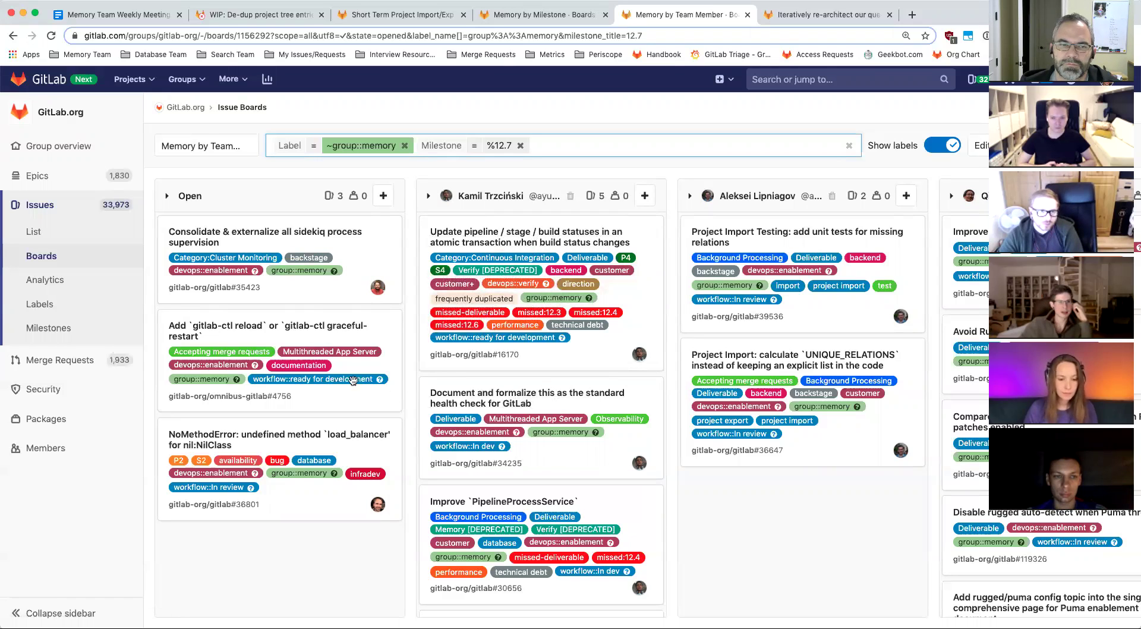
{"action": "left_click", "coordinate": [281, 334], "text": "super"}
Set the gitlab-ctl reload issue's milestone to 12.8 and close its tab
{"action": "left_click", "coordinate": [808, 14]}
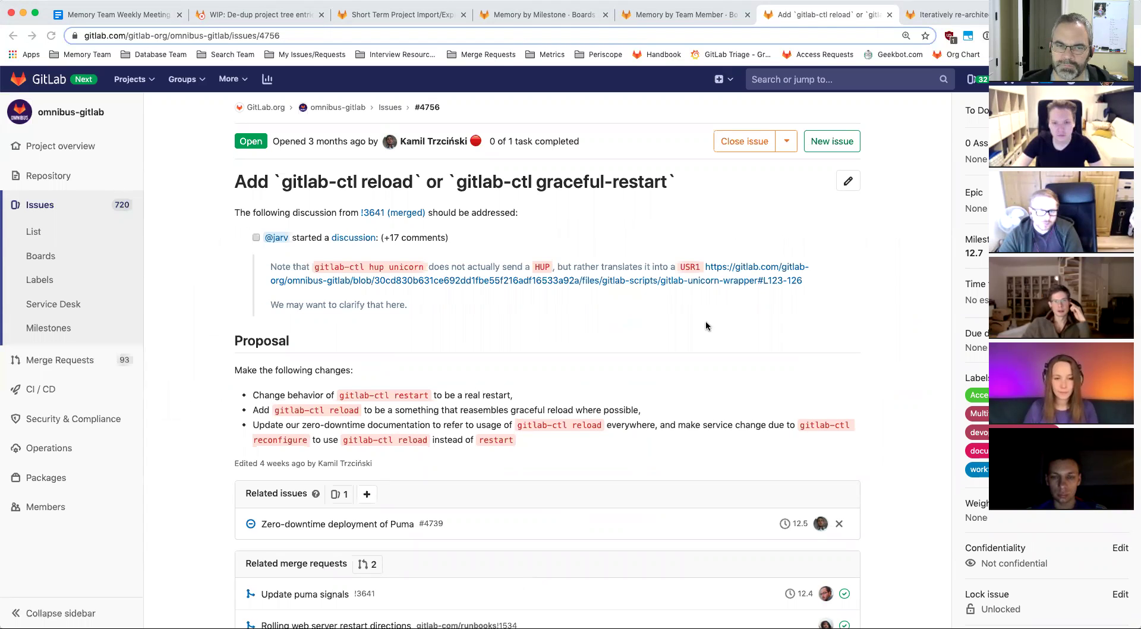
{"action": "scroll", "coordinate": [711, 326], "scroll_direction": "down", "scroll_amount": 3}
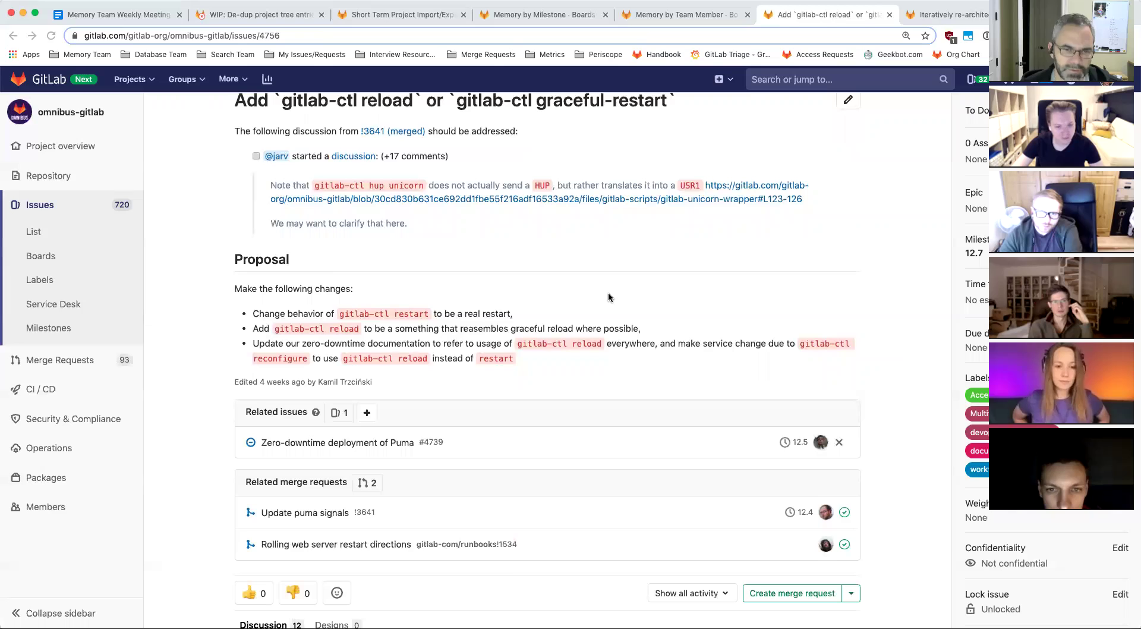
{"action": "key", "text": "m"}
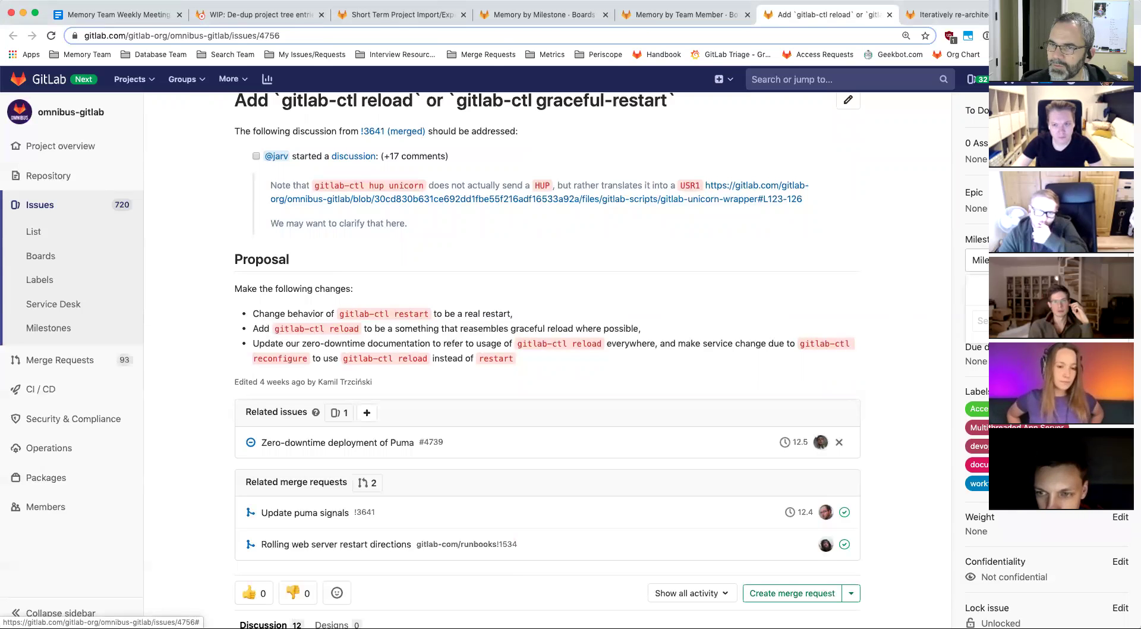
{"action": "left_click", "coordinate": [981, 395]}
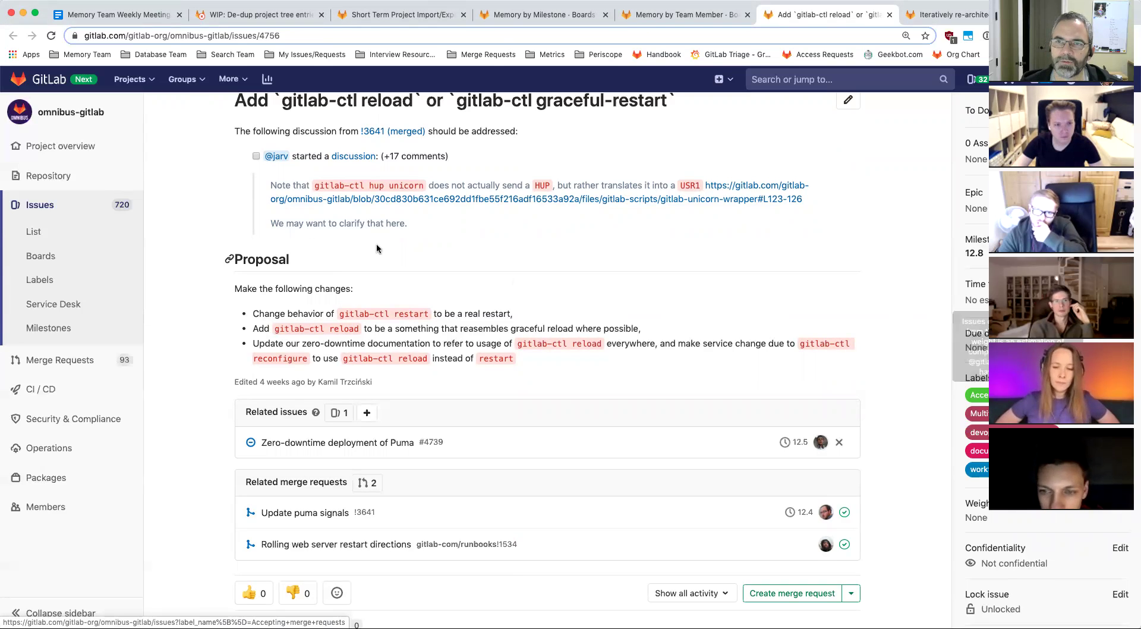
{"action": "key", "text": "super+w"}
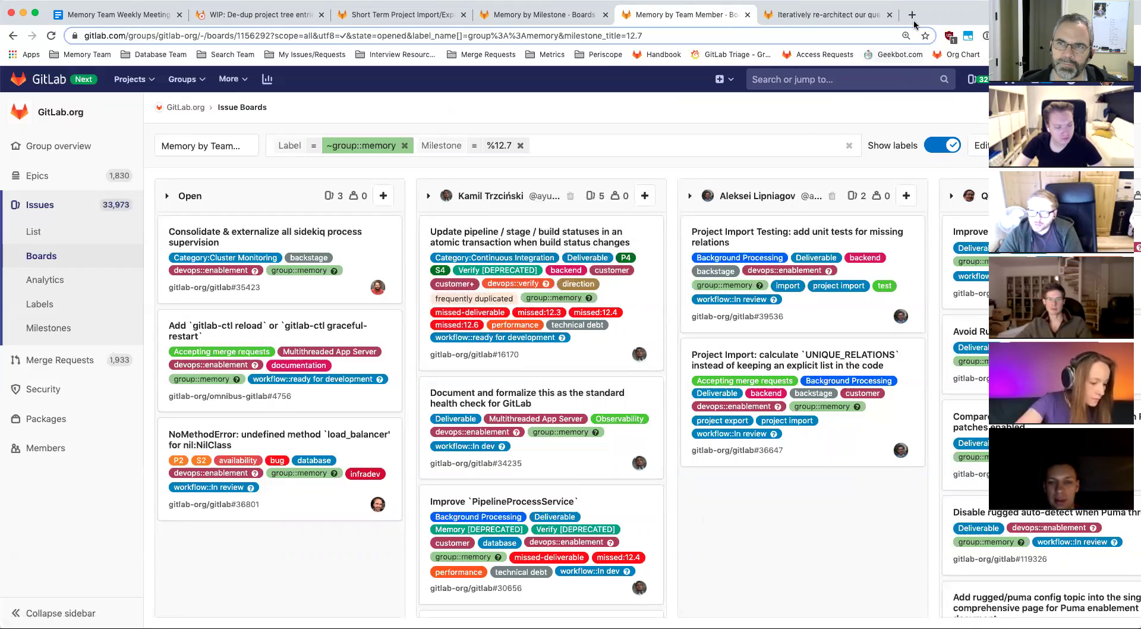
Close the re-architecture issue tab and open 'Puma process was deadlocked' in a background tab
{"action": "left_click", "coordinate": [889, 18]}
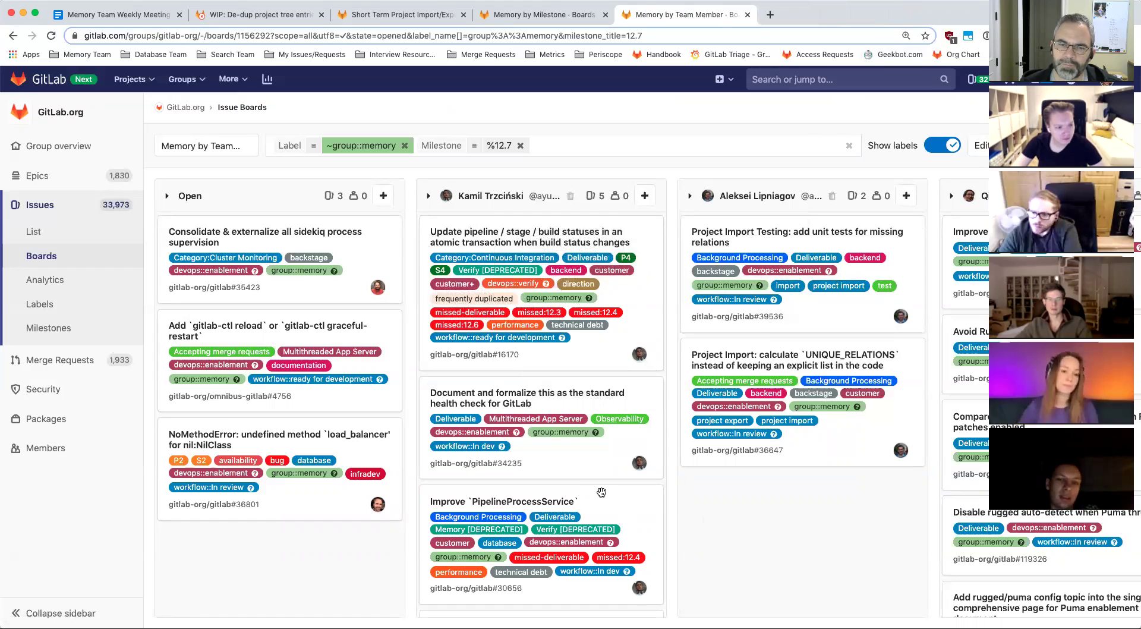
{"action": "scroll", "coordinate": [602, 492], "scroll_direction": "down", "scroll_amount": 5}
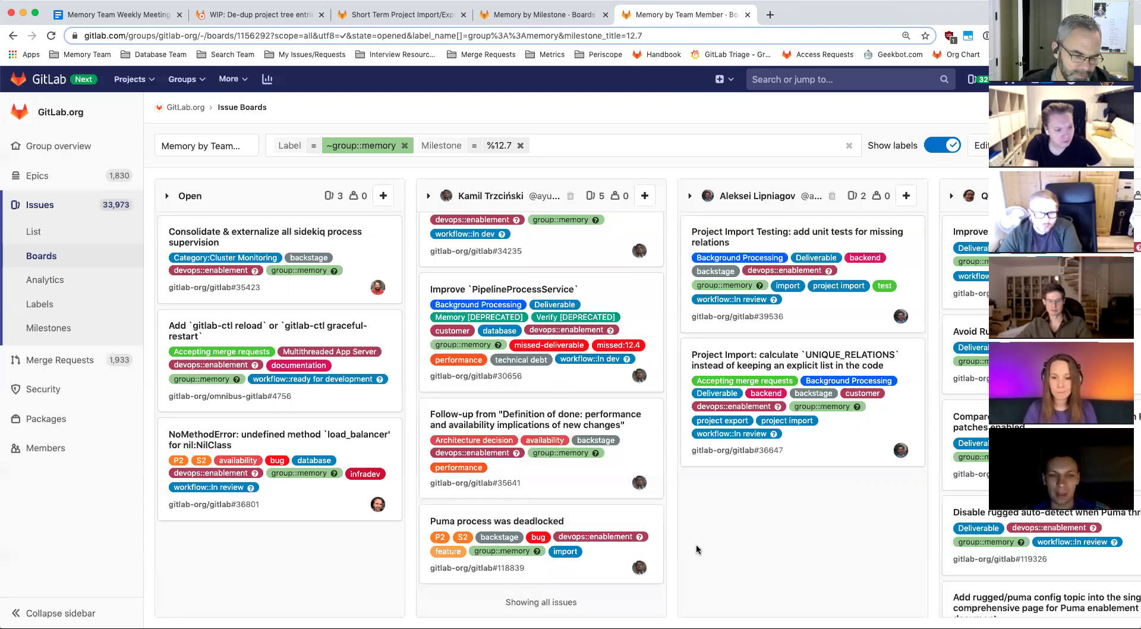
{"action": "mouse_move", "coordinate": [533, 305]}
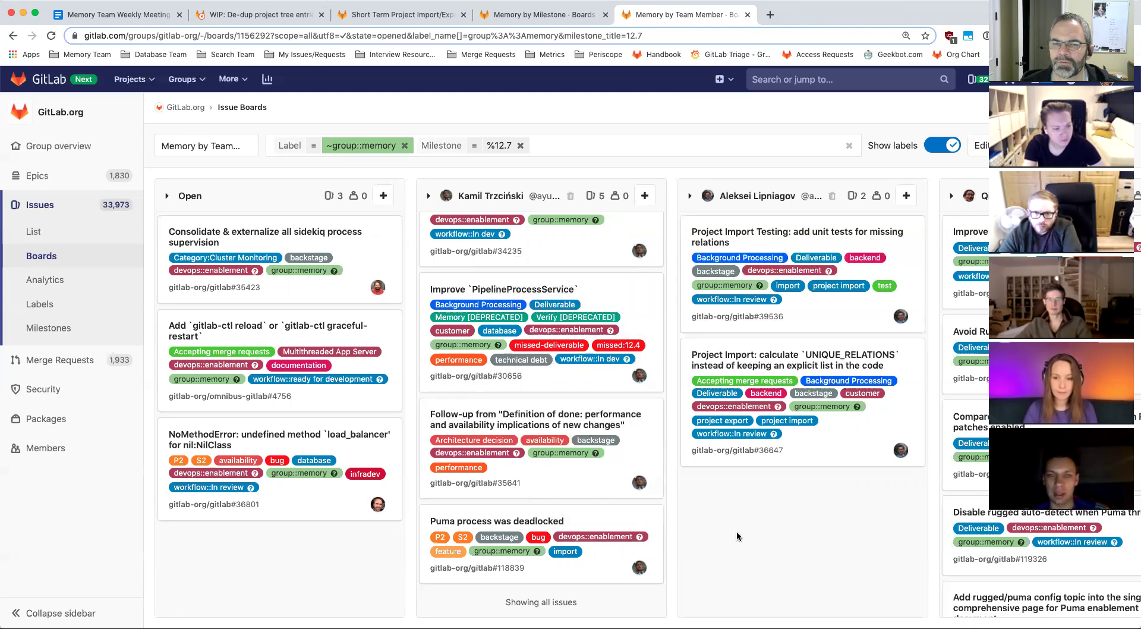
{"action": "scroll", "coordinate": [602, 468], "scroll_direction": "up", "scroll_amount": 3}
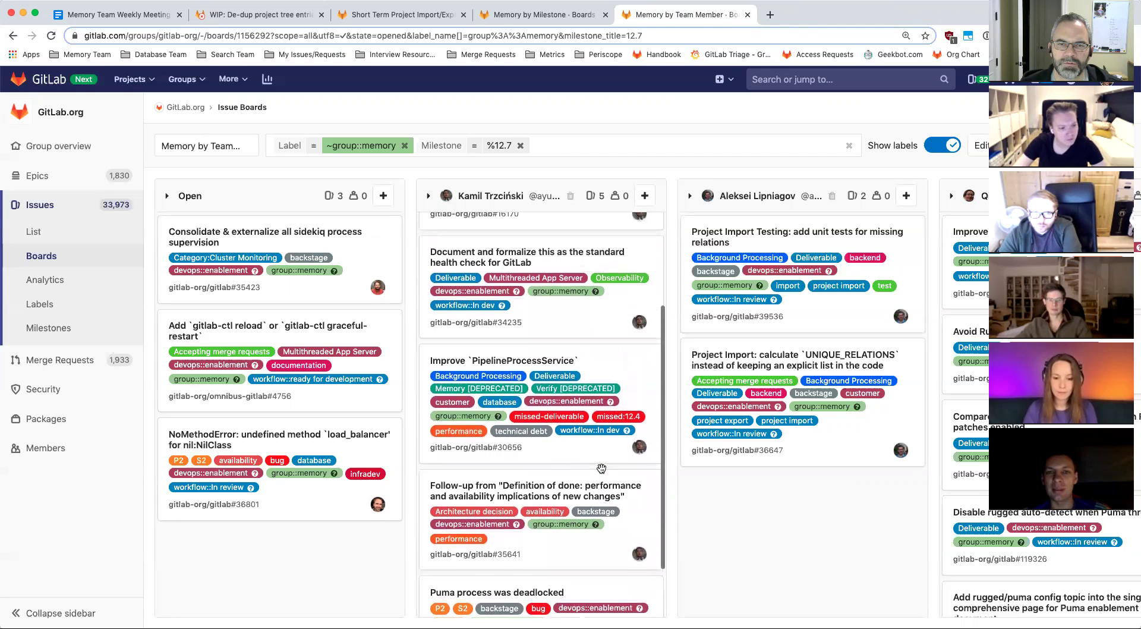
{"action": "scroll", "coordinate": [600, 468], "scroll_direction": "up", "scroll_amount": 1}
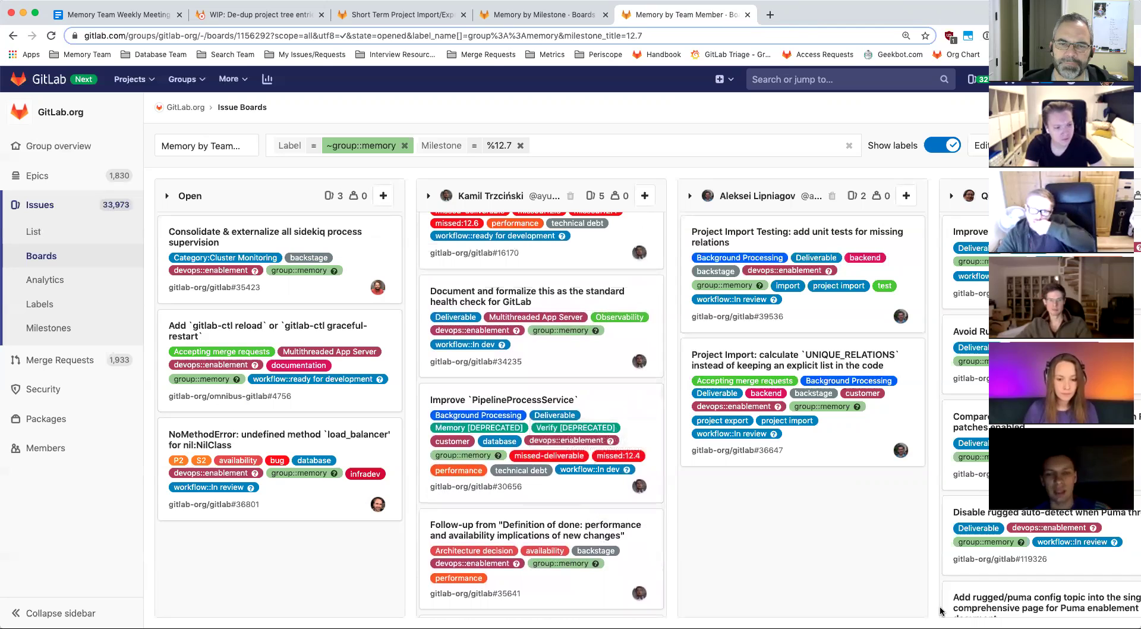
{"action": "scroll", "coordinate": [562, 511], "scroll_direction": "down", "scroll_amount": 4}
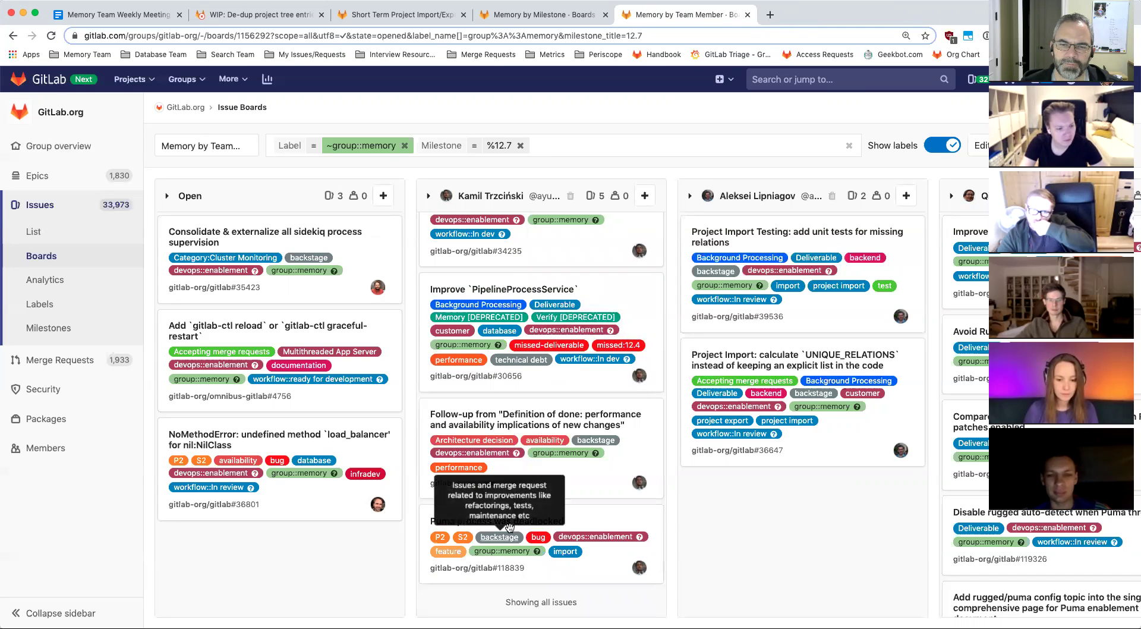
{"action": "left_click", "coordinate": [514, 524], "text": "super"}
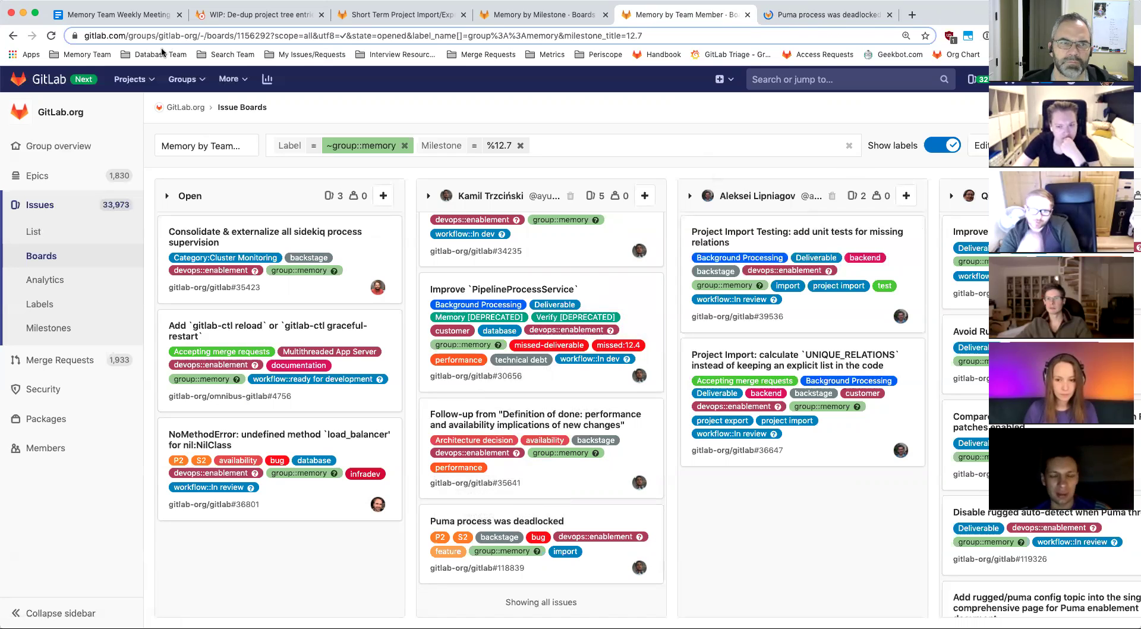
Reload the 12.7 board so its Open column shows one issue, and review the columns
{"action": "left_click", "coordinate": [51, 36]}
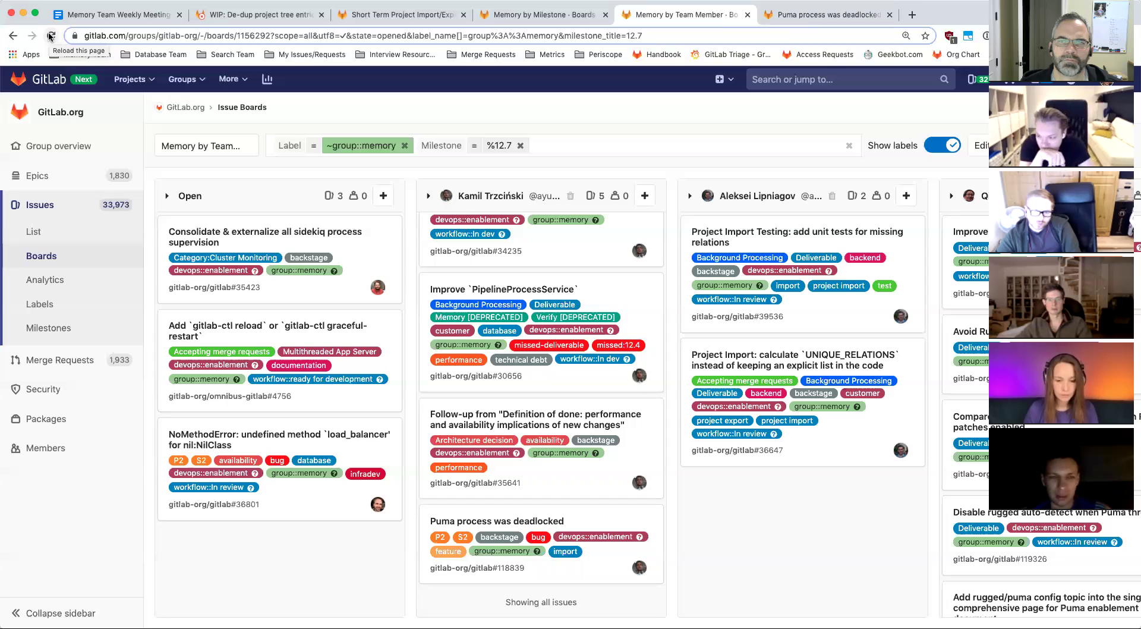
{"action": "left_click", "coordinate": [51, 36]}
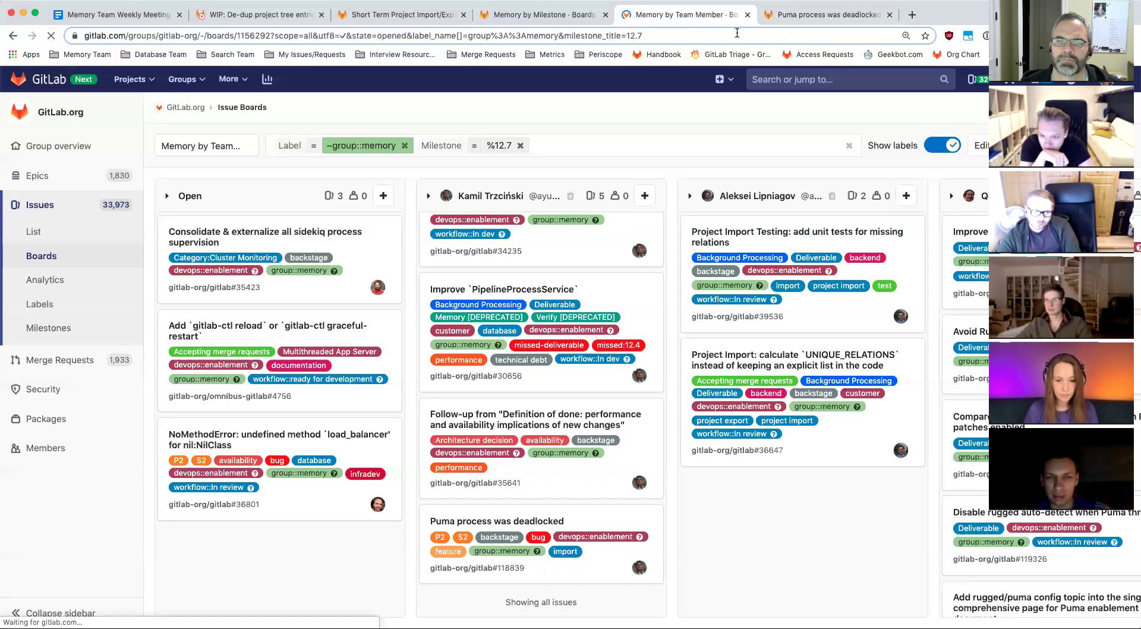
{"action": "scroll", "coordinate": [648, 328], "scroll_direction": "down", "scroll_amount": 1}
{"action": "scroll", "coordinate": [648, 329], "scroll_direction": "down", "scroll_amount": 5}
{"action": "scroll", "coordinate": [649, 329], "scroll_direction": "up", "scroll_amount": 2}
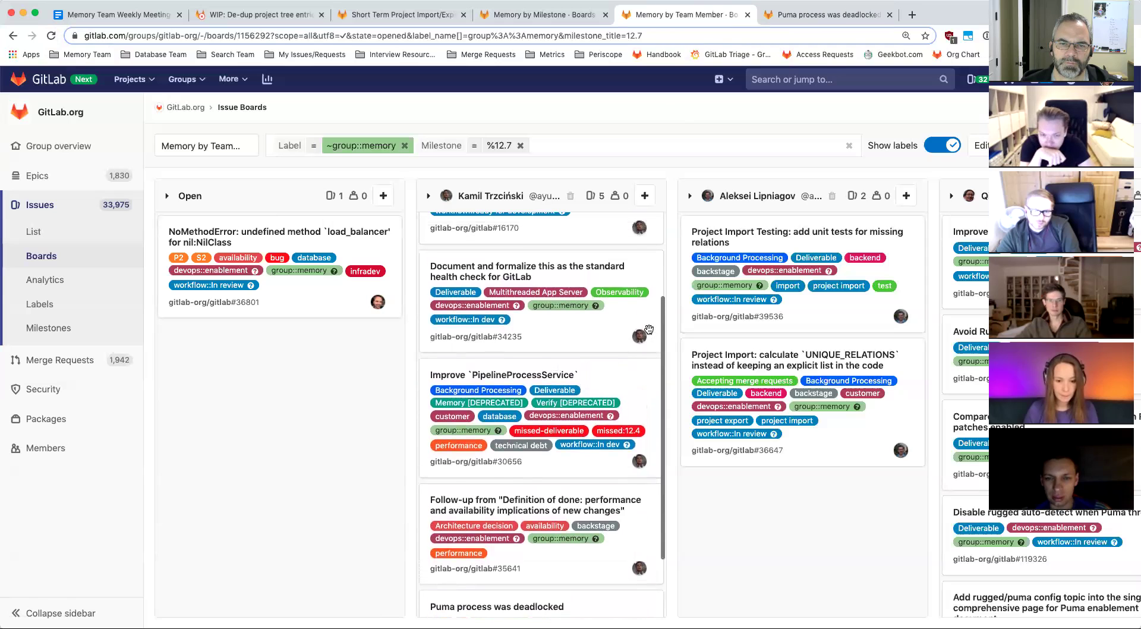
{"action": "scroll", "coordinate": [649, 329], "scroll_direction": "up", "scroll_amount": 3}
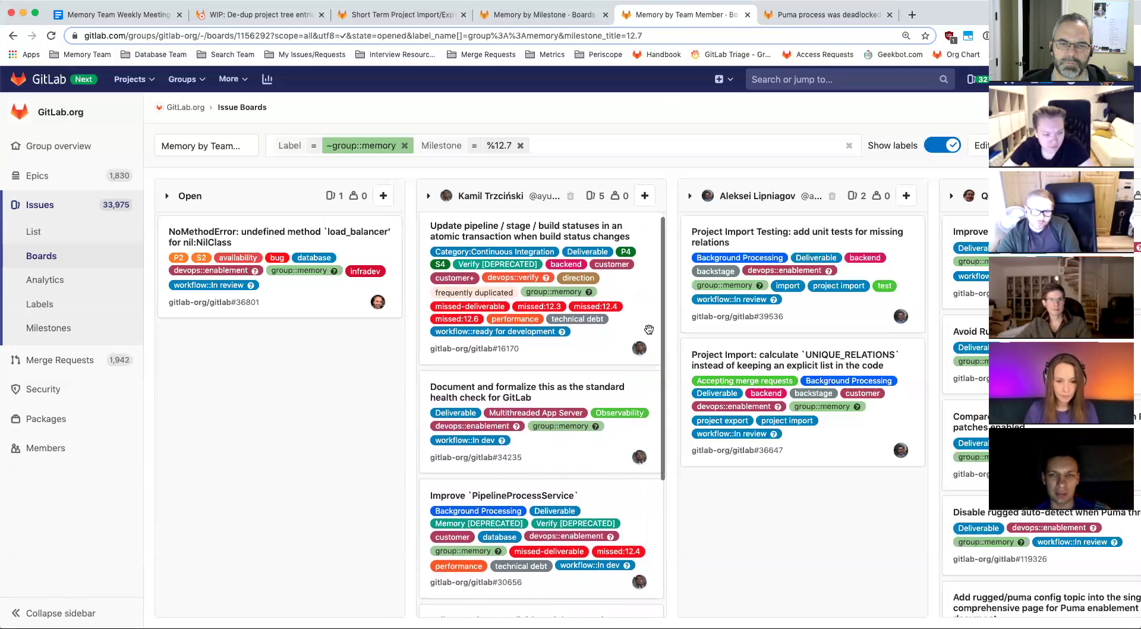
{"action": "scroll", "coordinate": [649, 329], "scroll_direction": "down", "scroll_amount": 5}
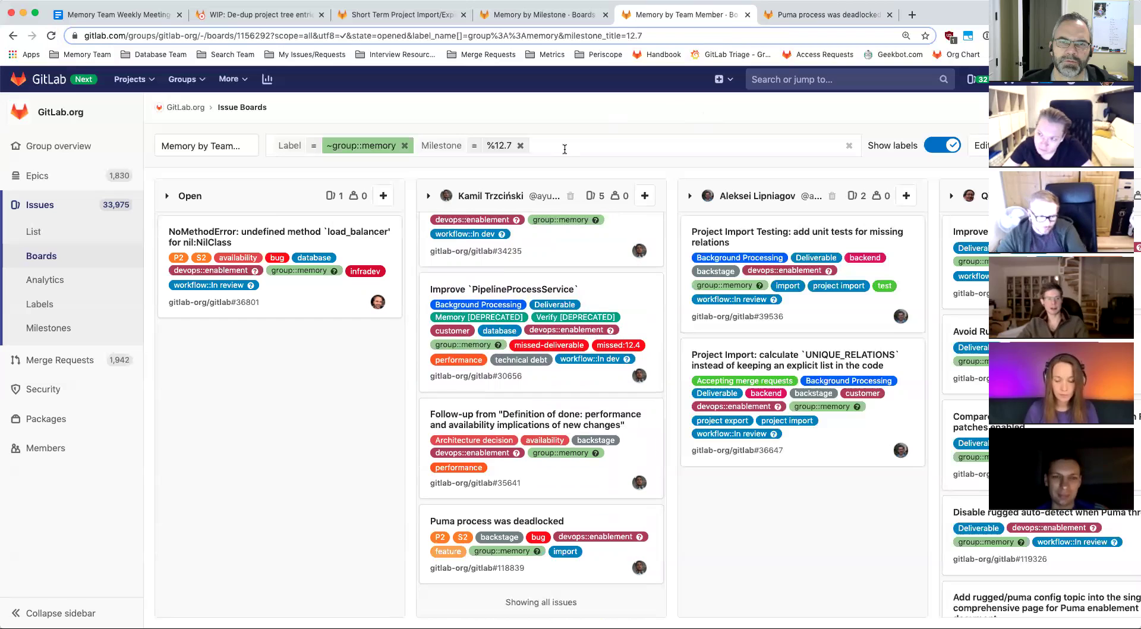
Remove the milestone 12.7 filter so the board is filtered only by group::memory
{"action": "left_click", "coordinate": [520, 145]}
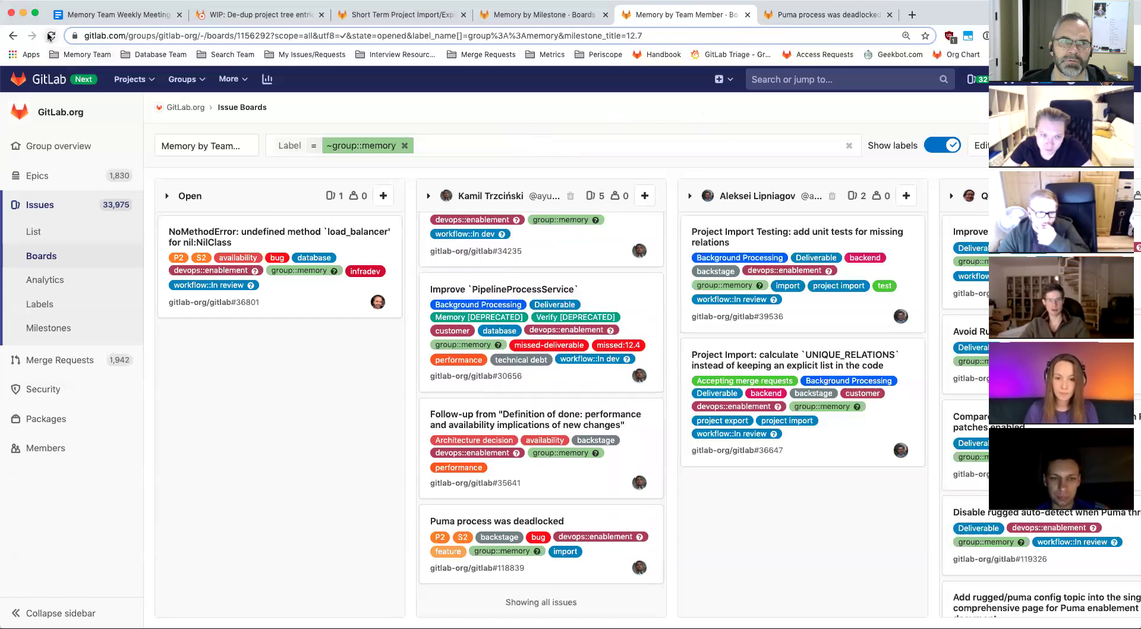
{"action": "left_click", "coordinate": [515, 143]}
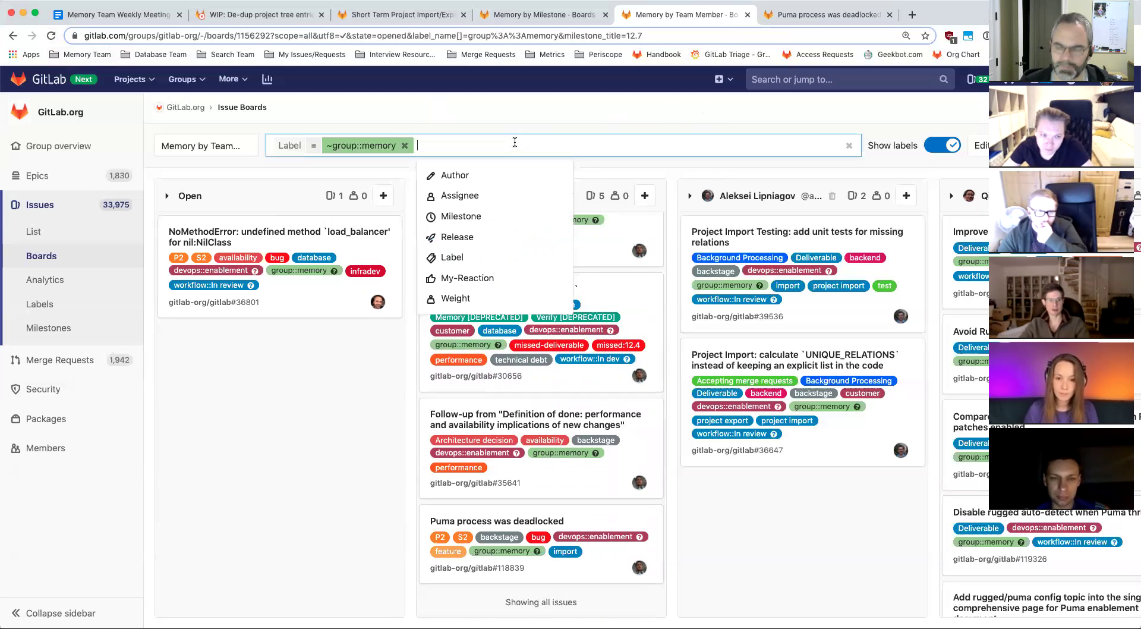
{"action": "key", "text": "Return"}
Open the 'Bulk inserts: Alternative POC' issue in its own tab and view it
{"action": "scroll", "coordinate": [648, 326], "scroll_direction": "down", "scroll_amount": 3}
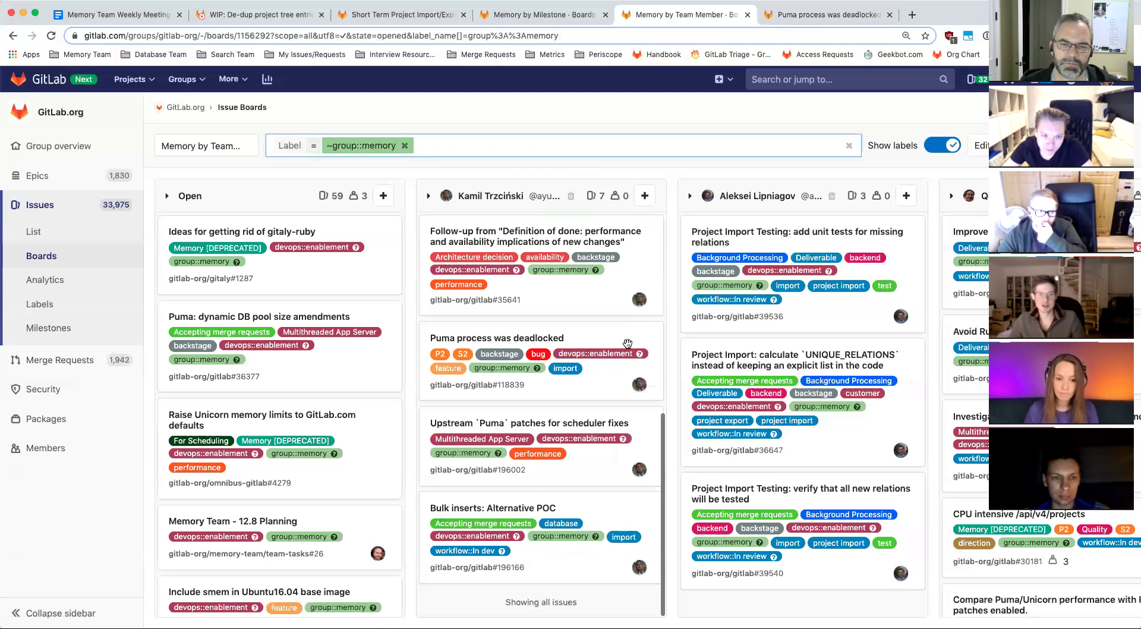
{"action": "left_click", "coordinate": [524, 512], "text": "super"}
{"action": "left_click", "coordinate": [968, 17]}
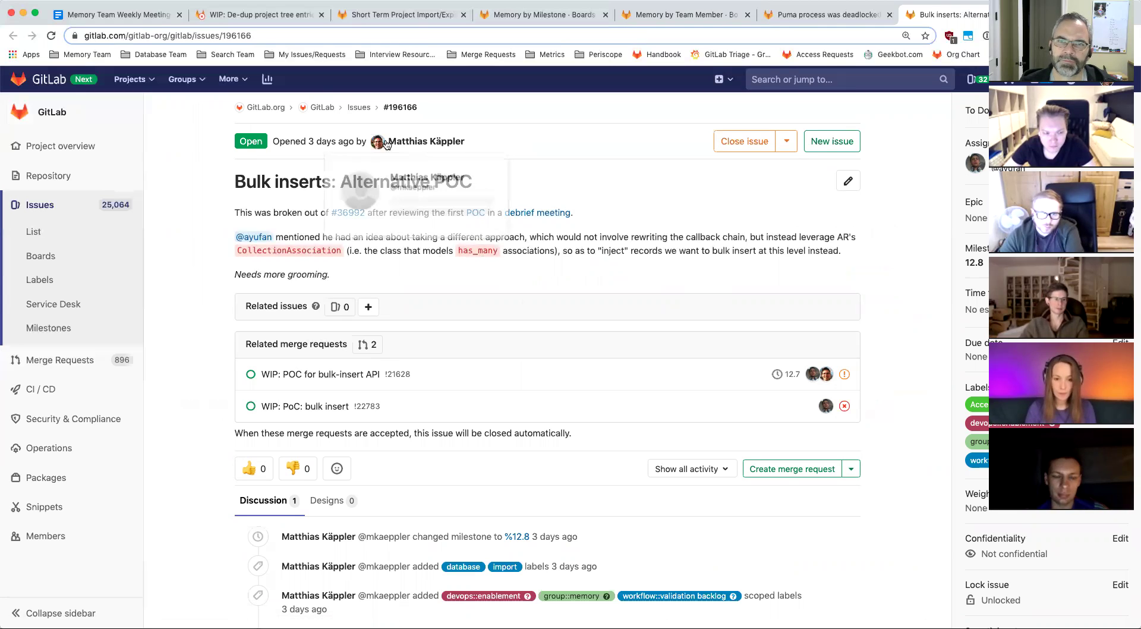
Filter the Memory by Team Member board to milestone = 12.7 and review its columns
{"action": "left_click", "coordinate": [684, 18]}
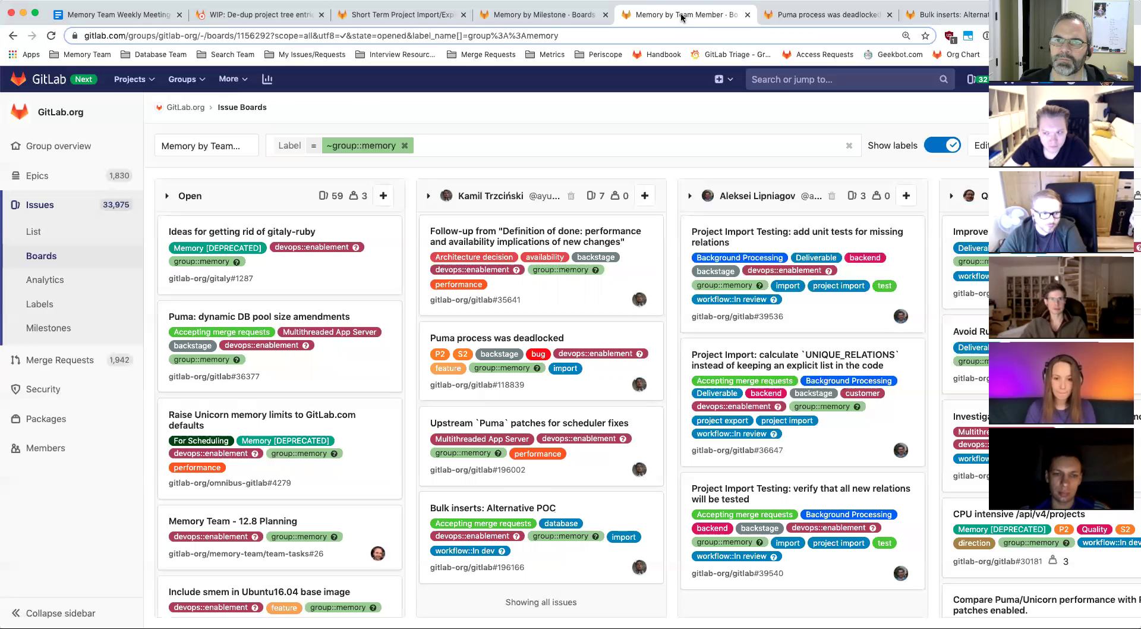
{"action": "left_click", "coordinate": [474, 143]}
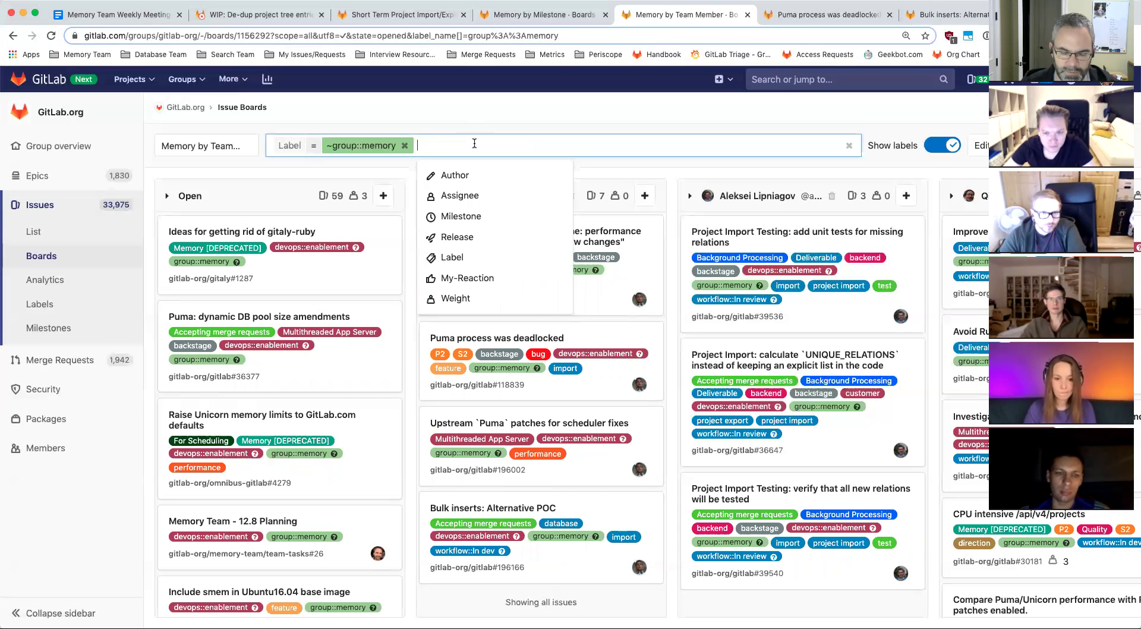
{"action": "type", "text": "mile"}
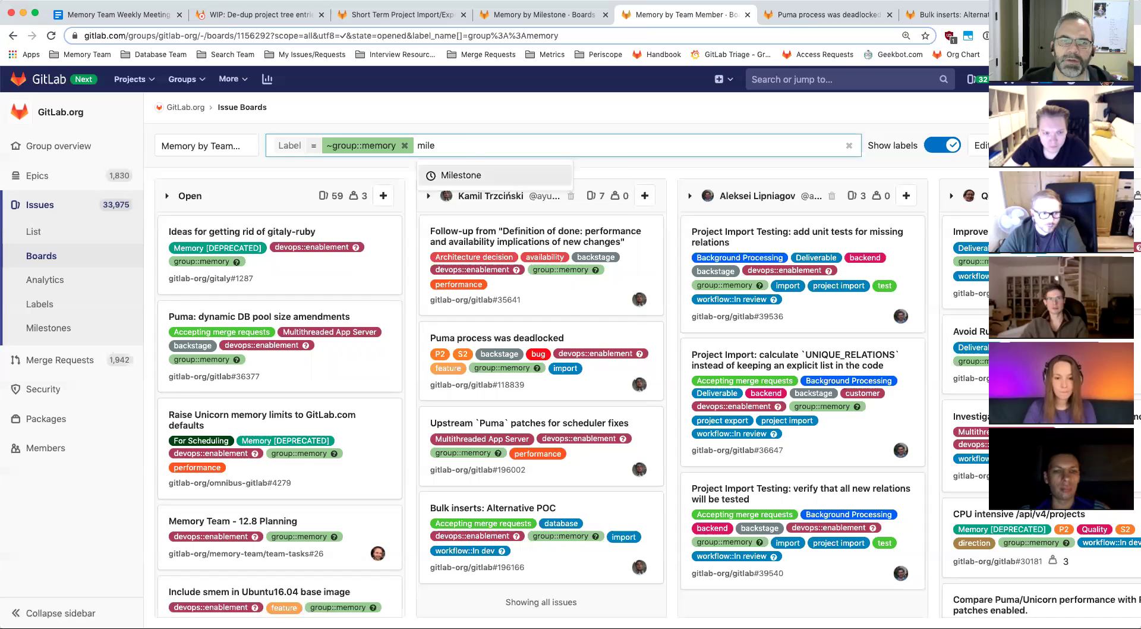
{"action": "key", "text": "Return"}
{"action": "key", "text": "Down"}
{"action": "key", "text": "Return"}
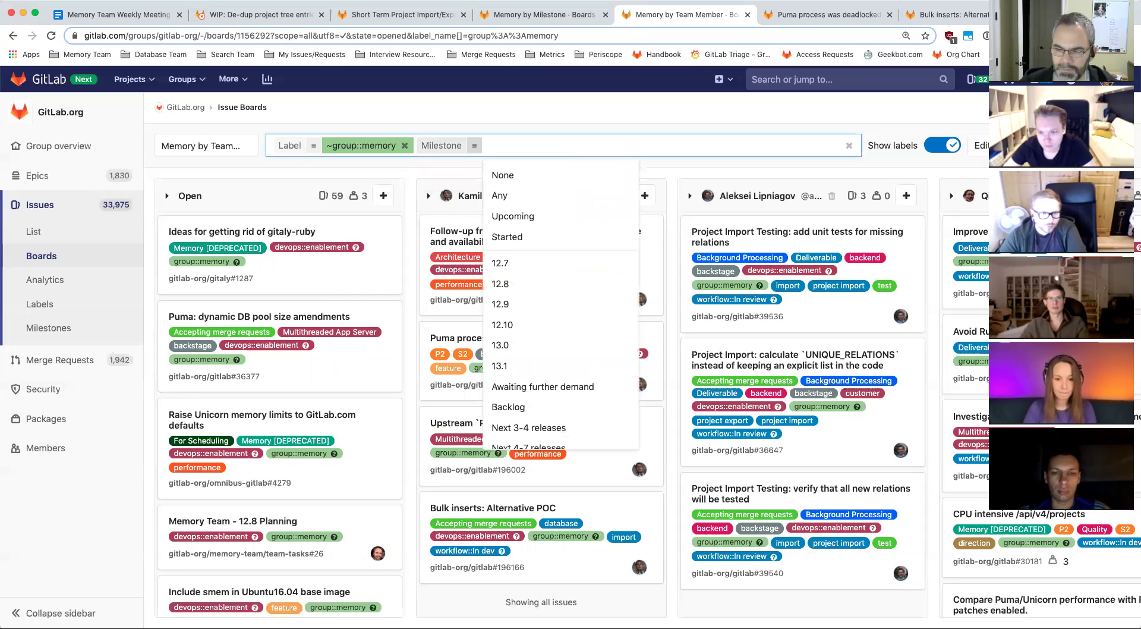
{"action": "left_click", "coordinate": [515, 264]}
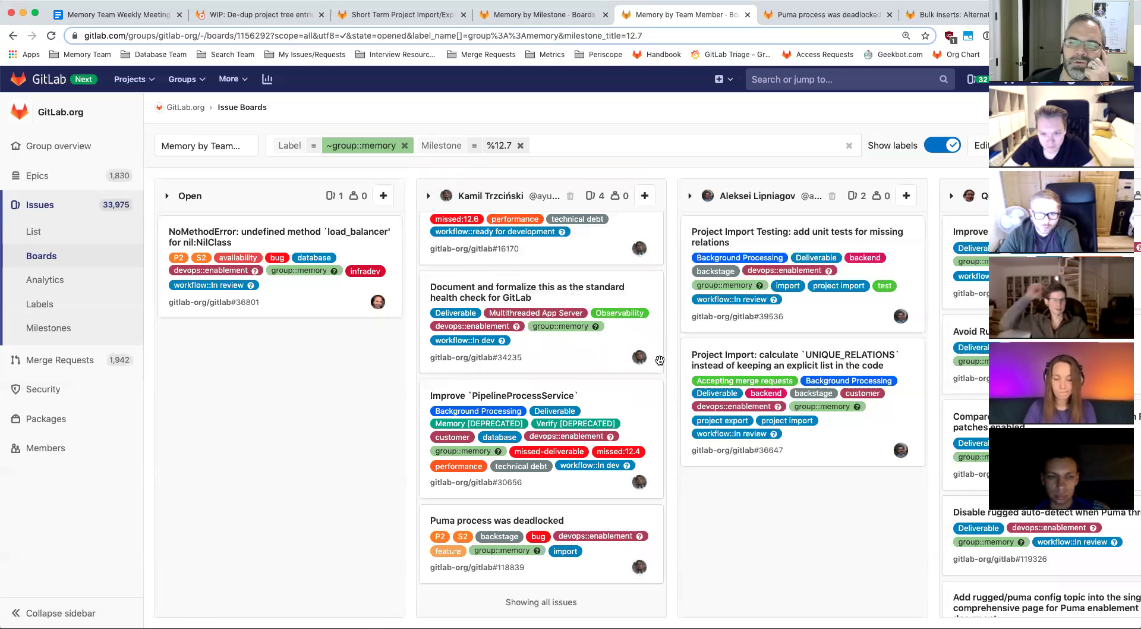
{"action": "scroll", "coordinate": [675, 364], "scroll_direction": "right", "scroll_amount": 3}
{"action": "scroll", "coordinate": [675, 365], "scroll_direction": "right", "scroll_amount": 8}
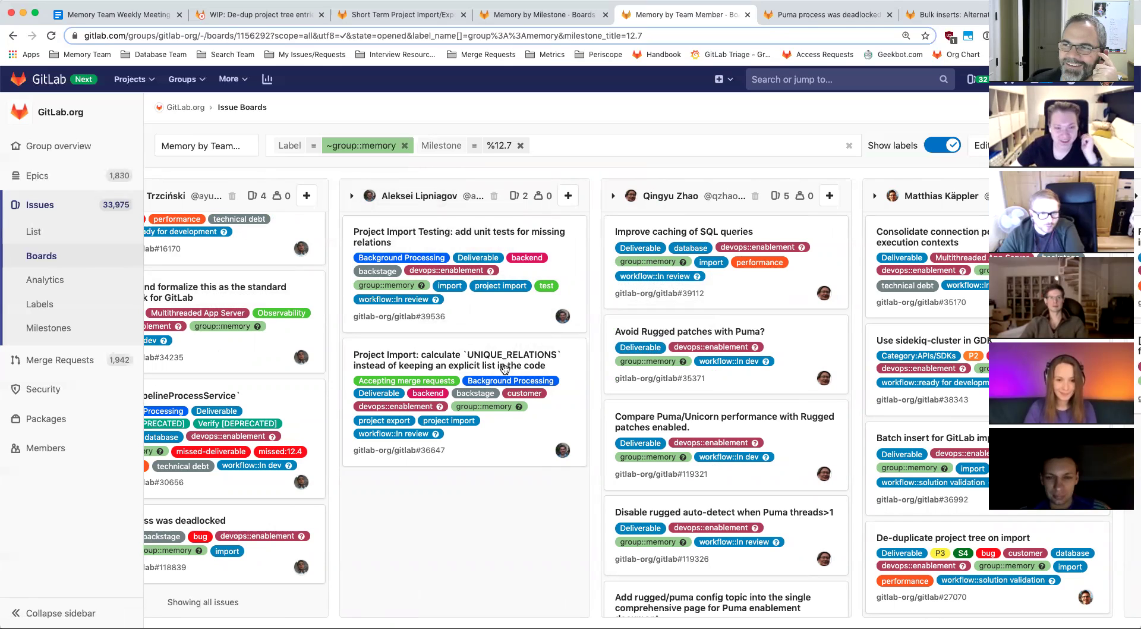
Remove the milestone filter again, leaving only group::memory, and review each member's column
{"action": "left_click", "coordinate": [521, 145]}
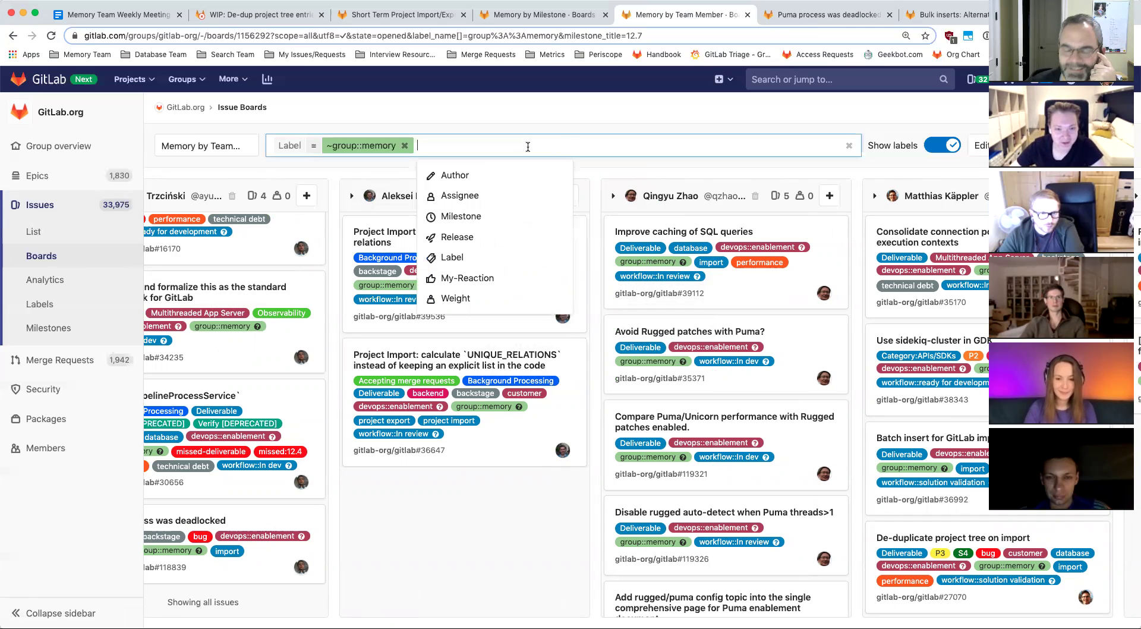
{"action": "key", "text": "Return"}
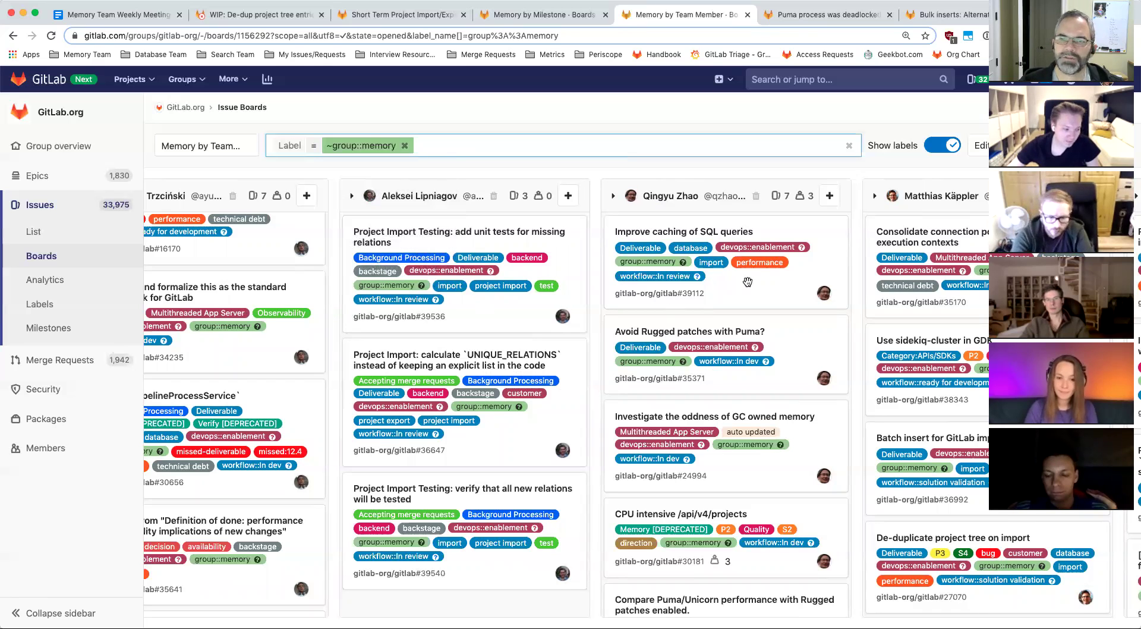
{"action": "scroll", "coordinate": [748, 282], "scroll_direction": "right", "scroll_amount": 5}
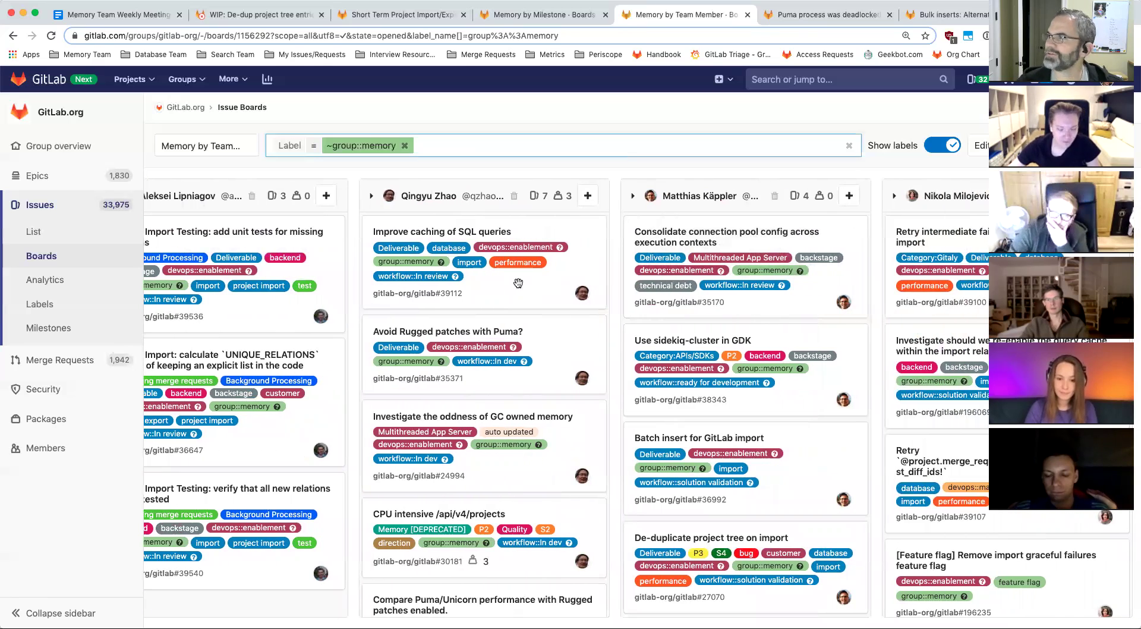
{"action": "scroll", "coordinate": [514, 289], "scroll_direction": "down", "scroll_amount": 2}
{"action": "scroll", "coordinate": [514, 291], "scroll_direction": "up", "scroll_amount": 2}
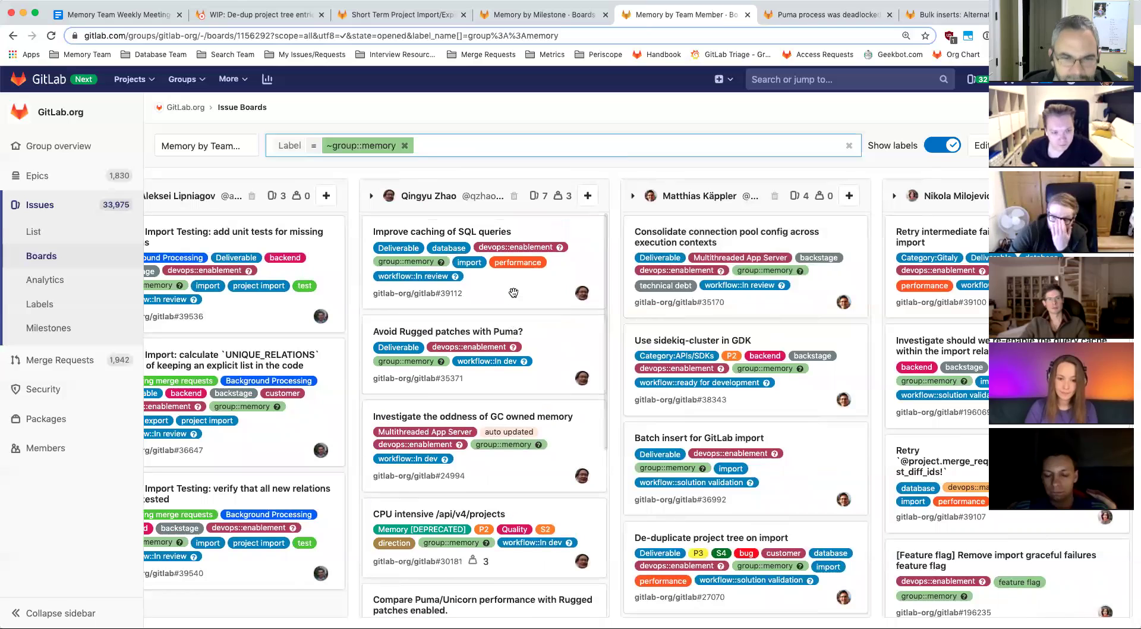
{"action": "scroll", "coordinate": [636, 367], "scroll_direction": "right", "scroll_amount": 3}
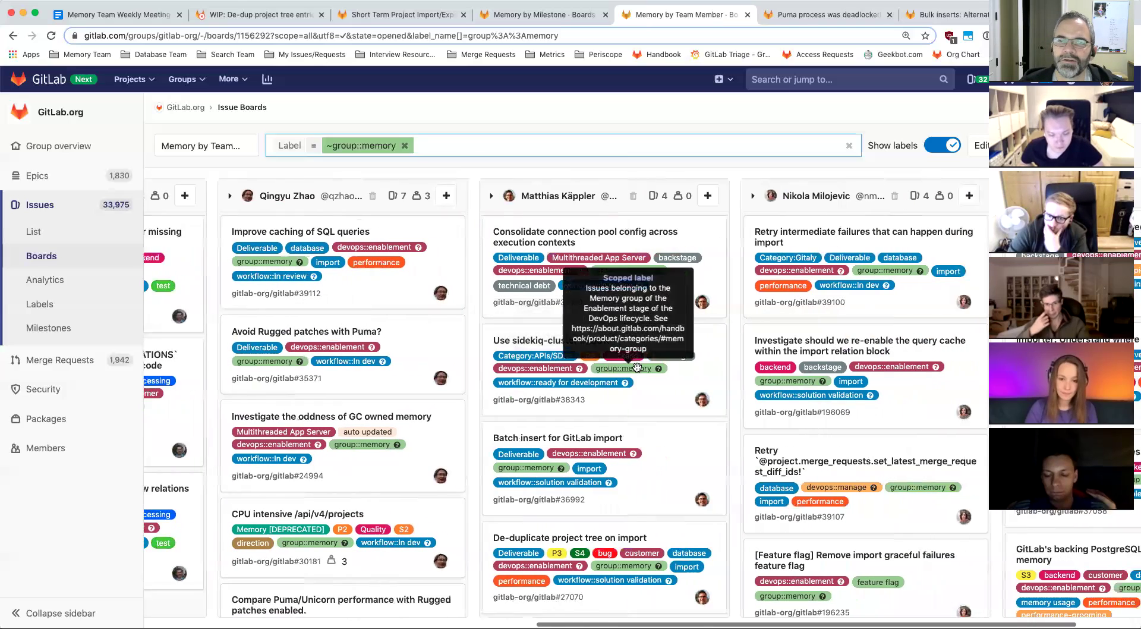
{"action": "scroll", "coordinate": [636, 368], "scroll_direction": "right", "scroll_amount": 2}
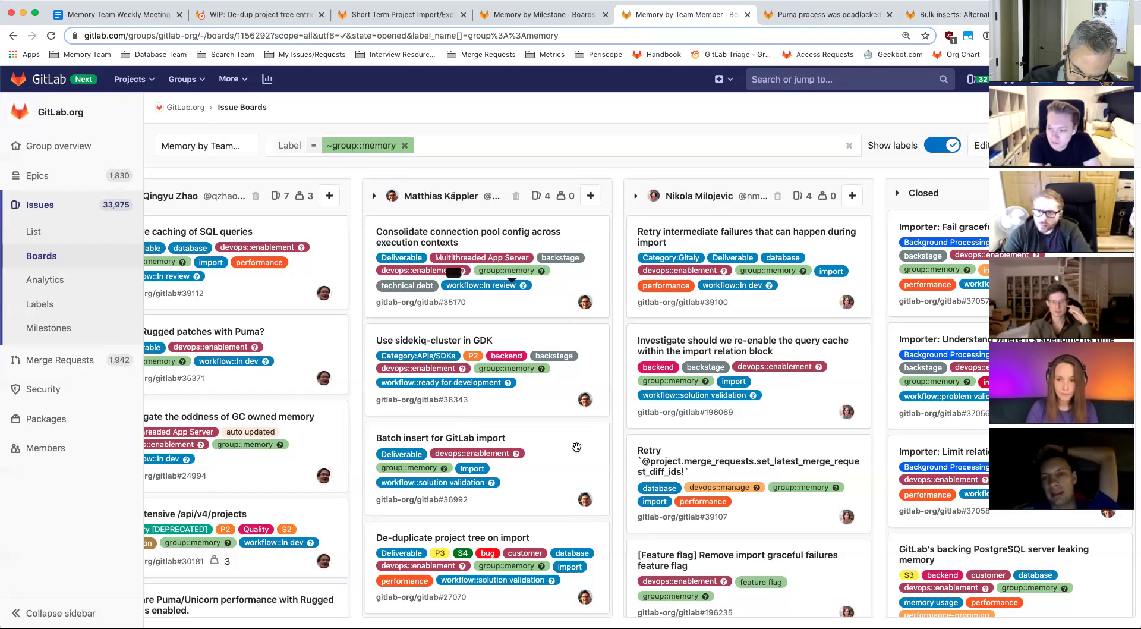
Add a New Items bullet for a teammate: 'sync meeting regarding bulk insert next week'
{"action": "left_click", "coordinate": [109, 16]}
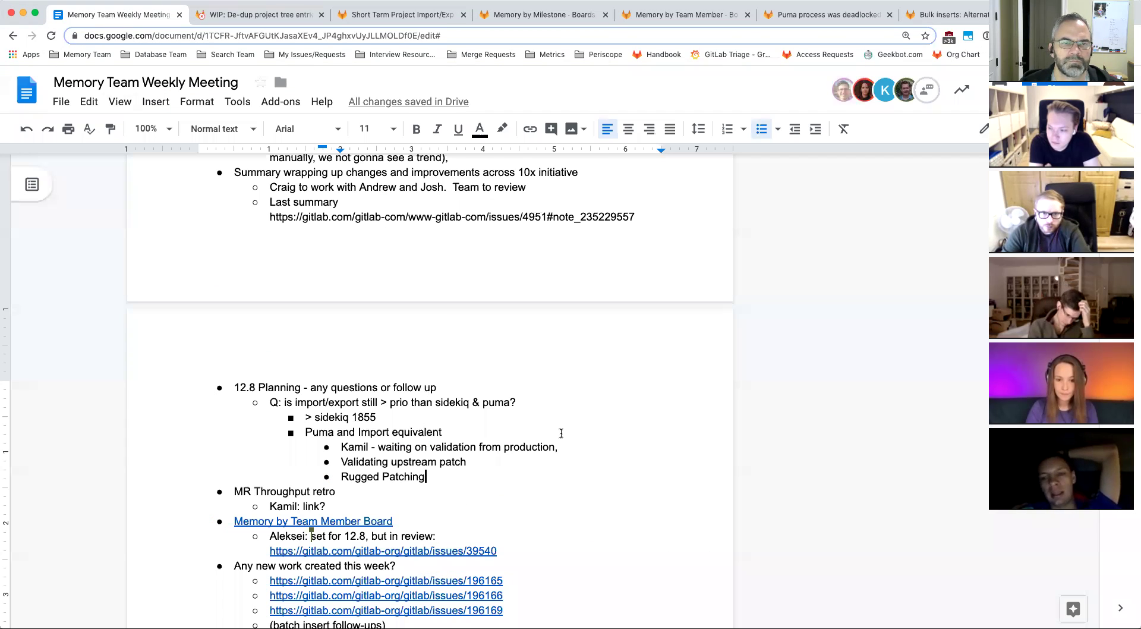
{"action": "scroll", "coordinate": [561, 433], "scroll_direction": "down", "scroll_amount": 5}
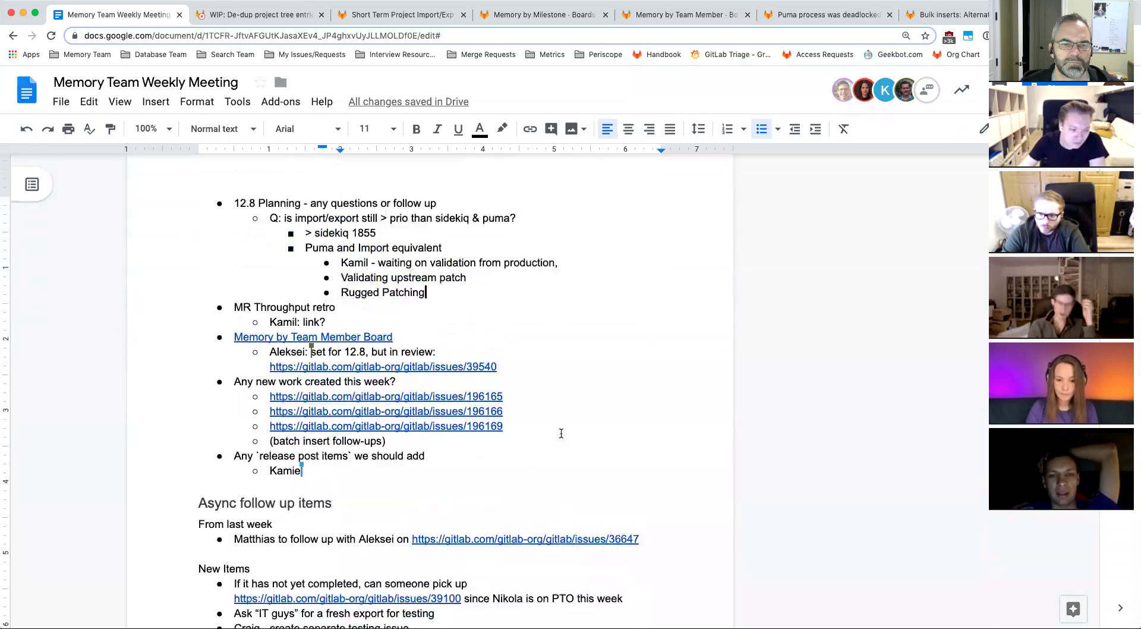
{"action": "scroll", "coordinate": [561, 433], "scroll_direction": "up", "scroll_amount": 15}
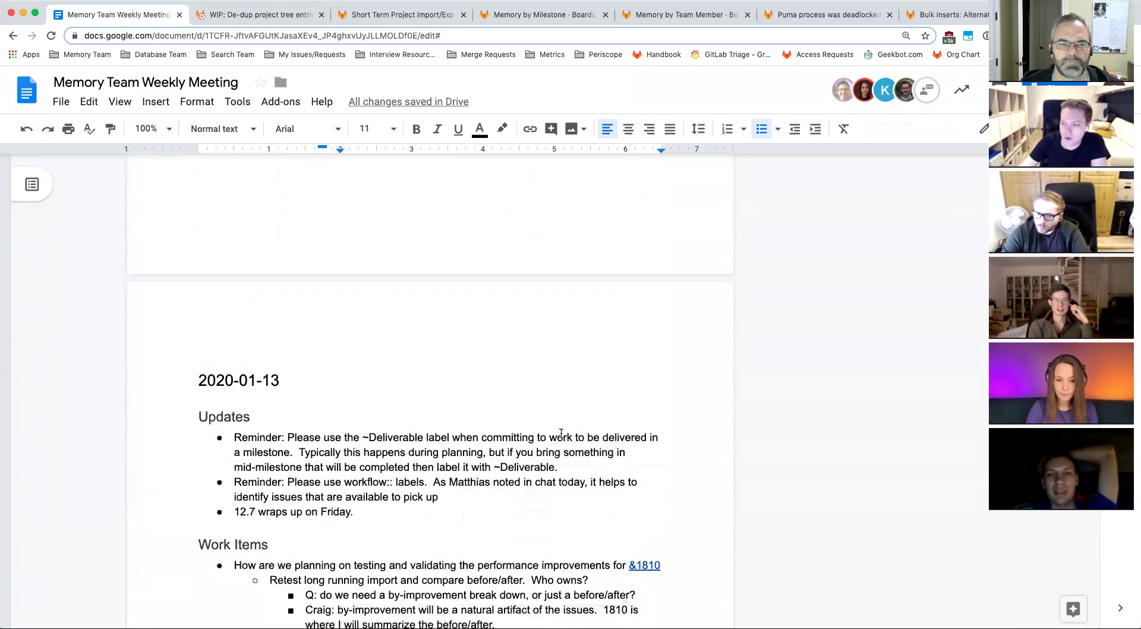
{"action": "scroll", "coordinate": [561, 433], "scroll_direction": "down", "scroll_amount": 20}
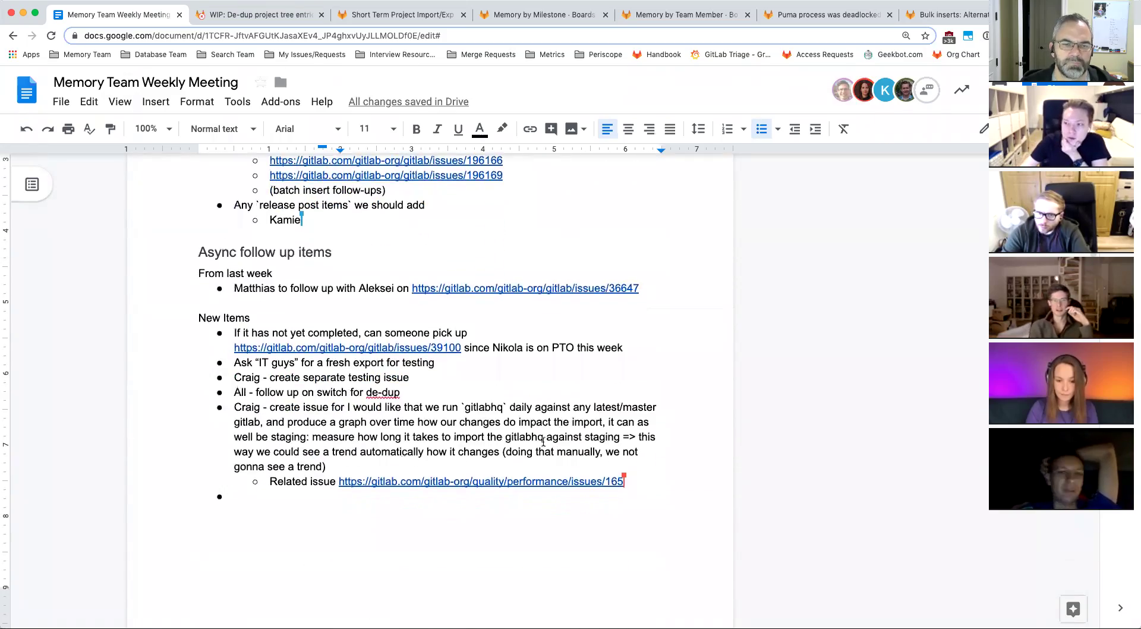
{"action": "left_click", "coordinate": [276, 498]}
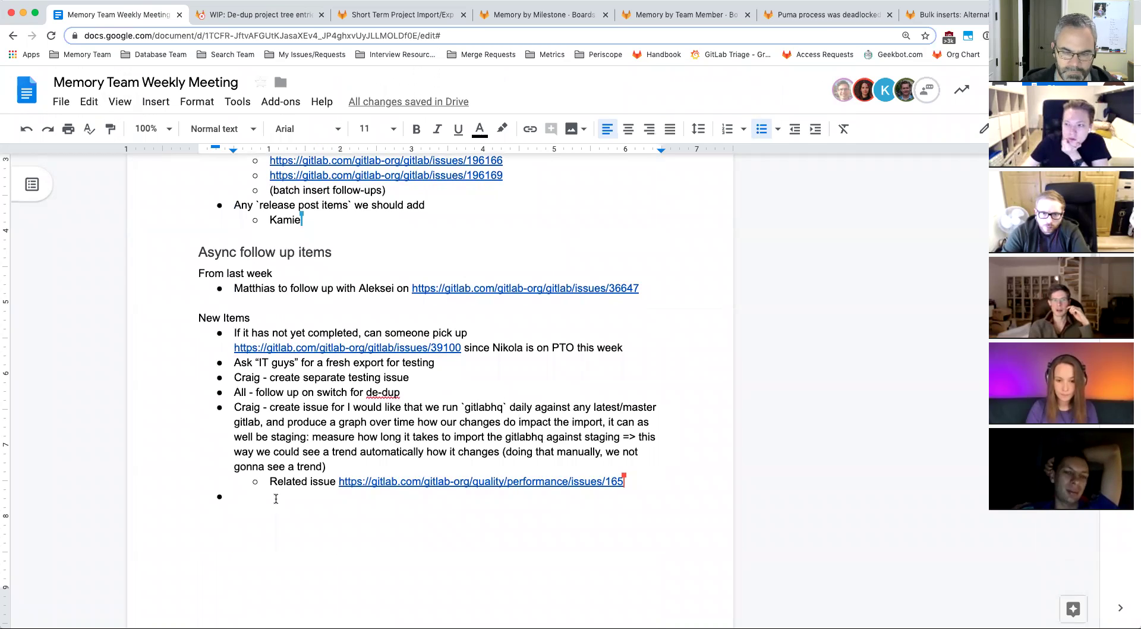
{"action": "type", "text": "Matthias - bul"}
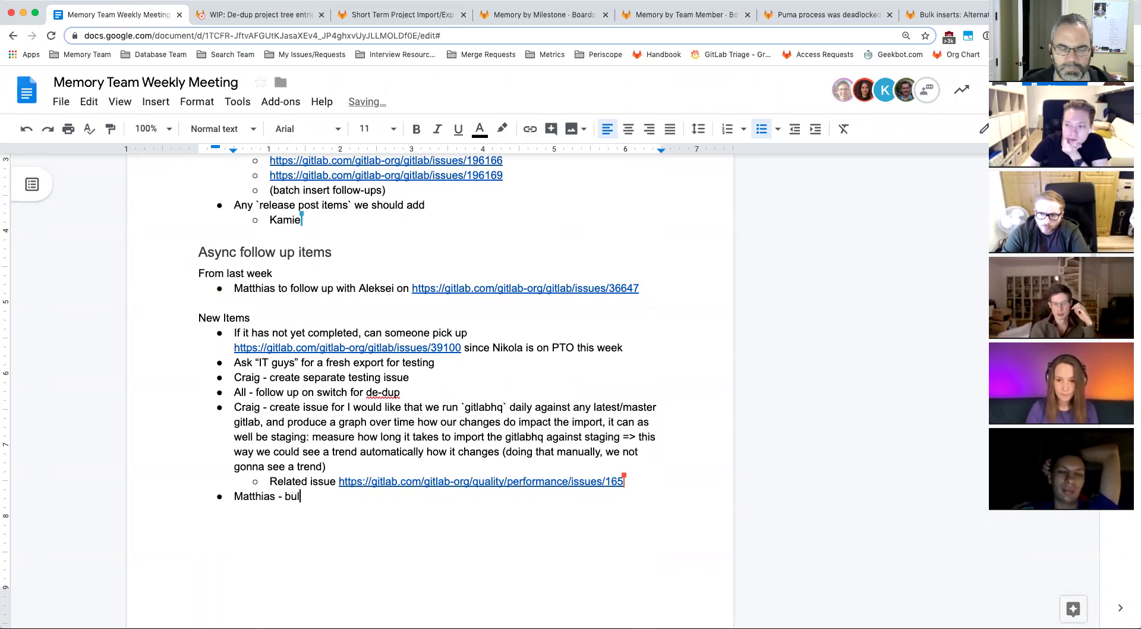
{"action": "key", "text": "BackSpace"}
{"action": "key", "text": "BackSpace"}
{"action": "key", "text": "BackSpace"}
{"action": "type", "text": "sync"}
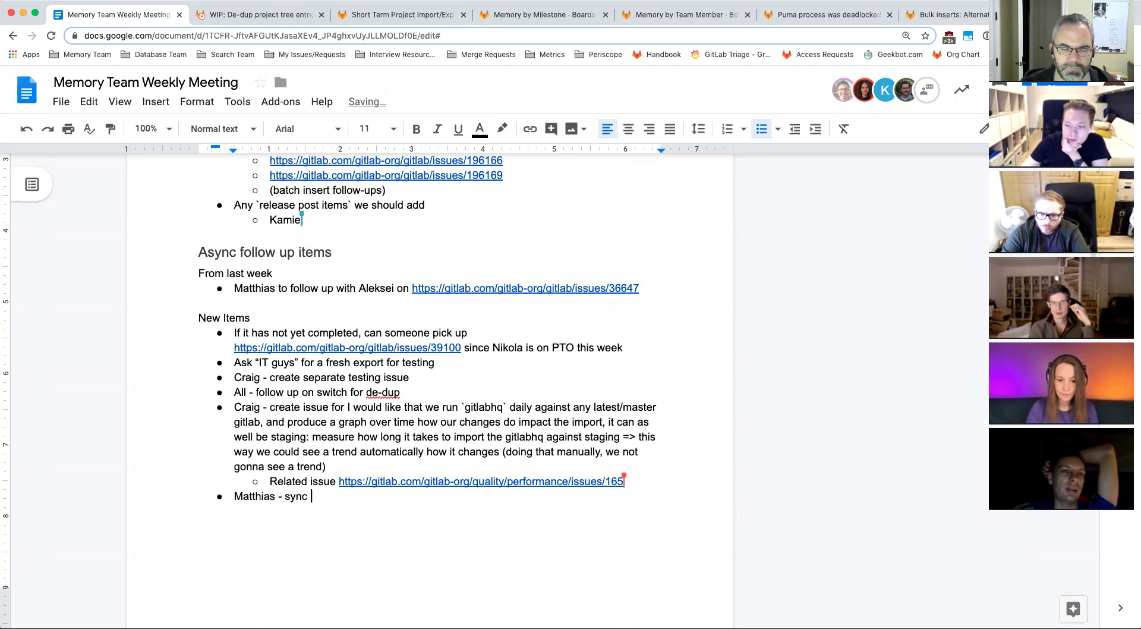
{"action": "type", "text": " meeting"}
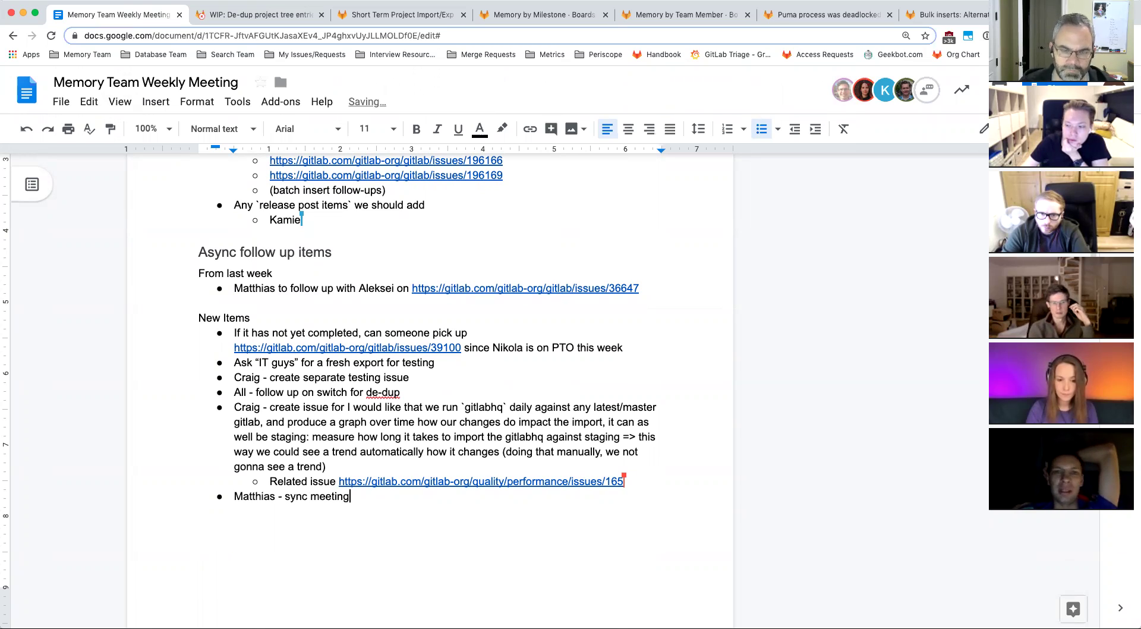
{"action": "type", "text": " regarding bul"}
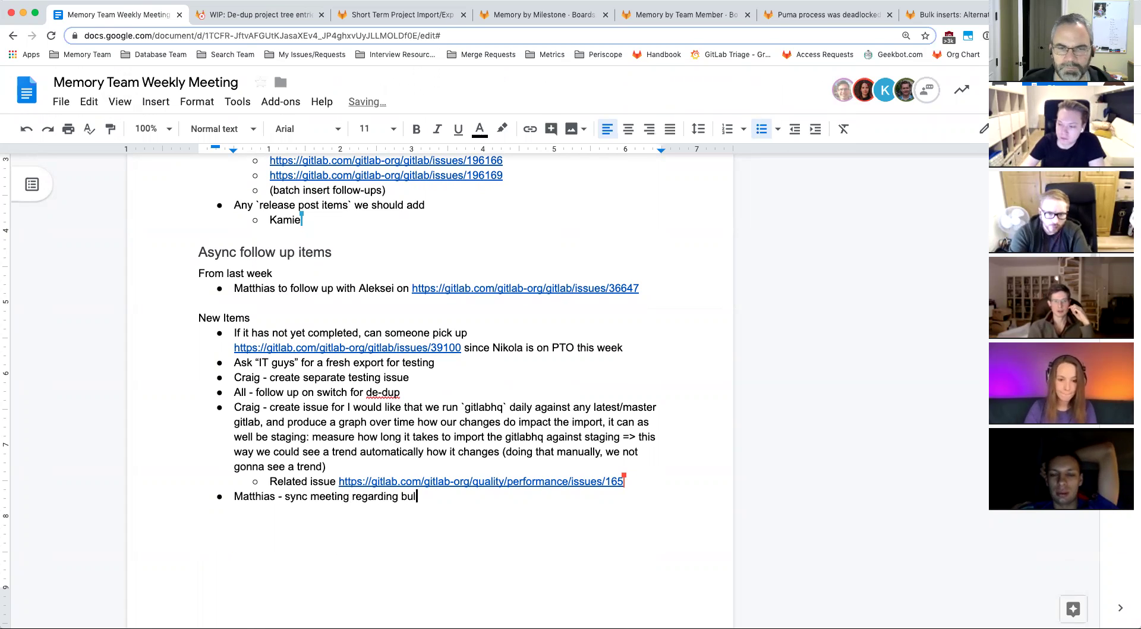
{"action": "type", "text": "k insert"}
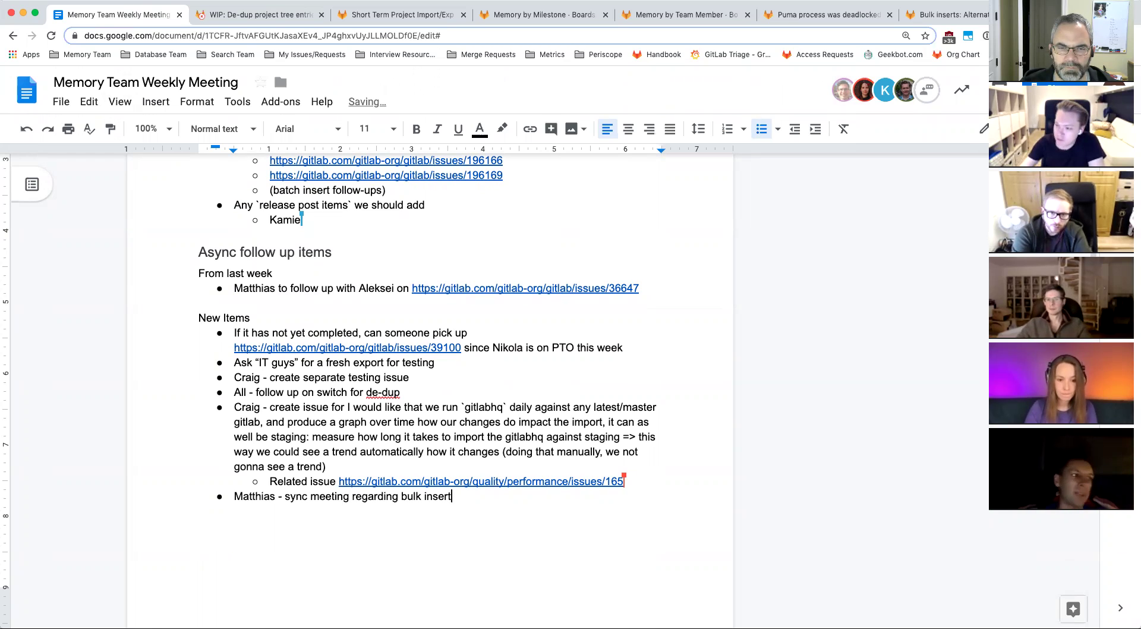
{"action": "type", "text": " next week"}
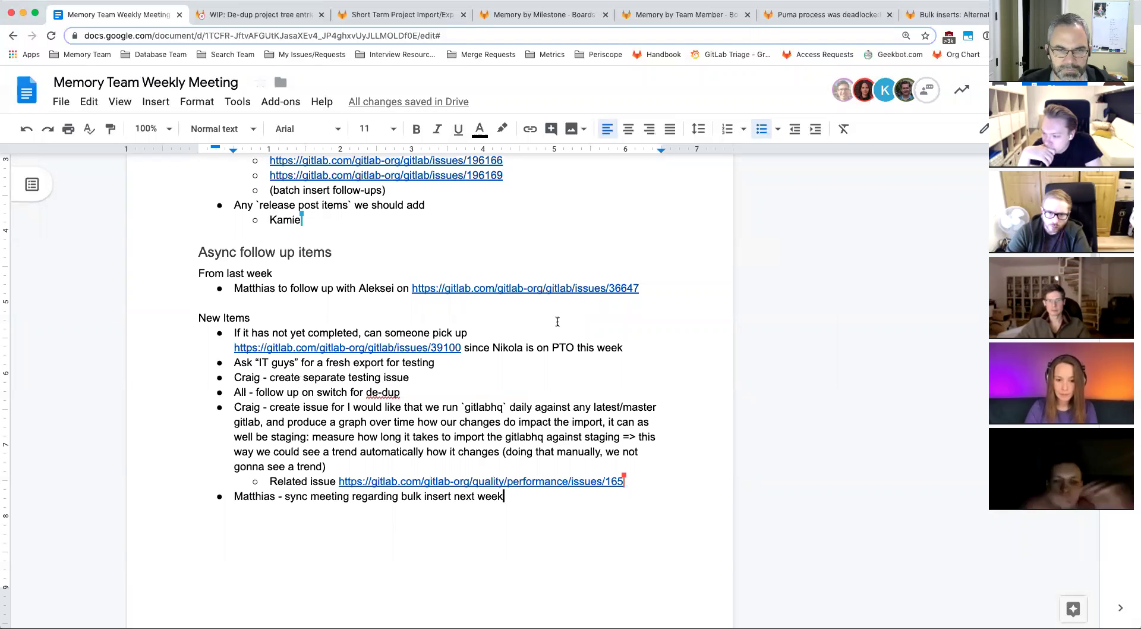
Check the Memory by Milestone issue board, then go back to the Memory by Team Member board
{"action": "left_click", "coordinate": [529, 17]}
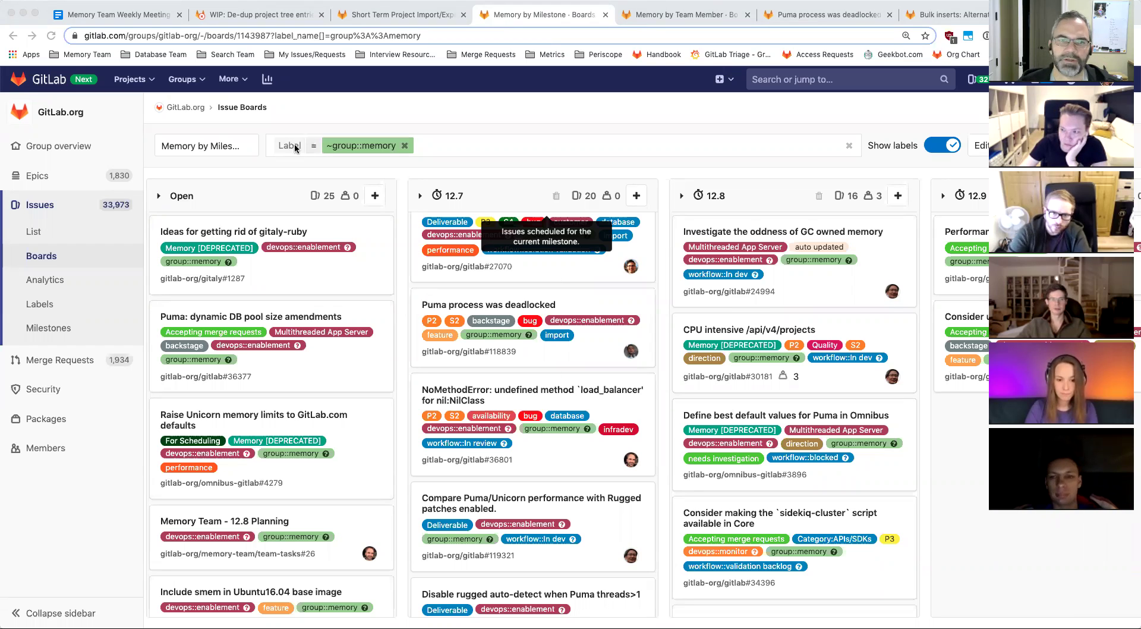
{"action": "left_click", "coordinate": [683, 16]}
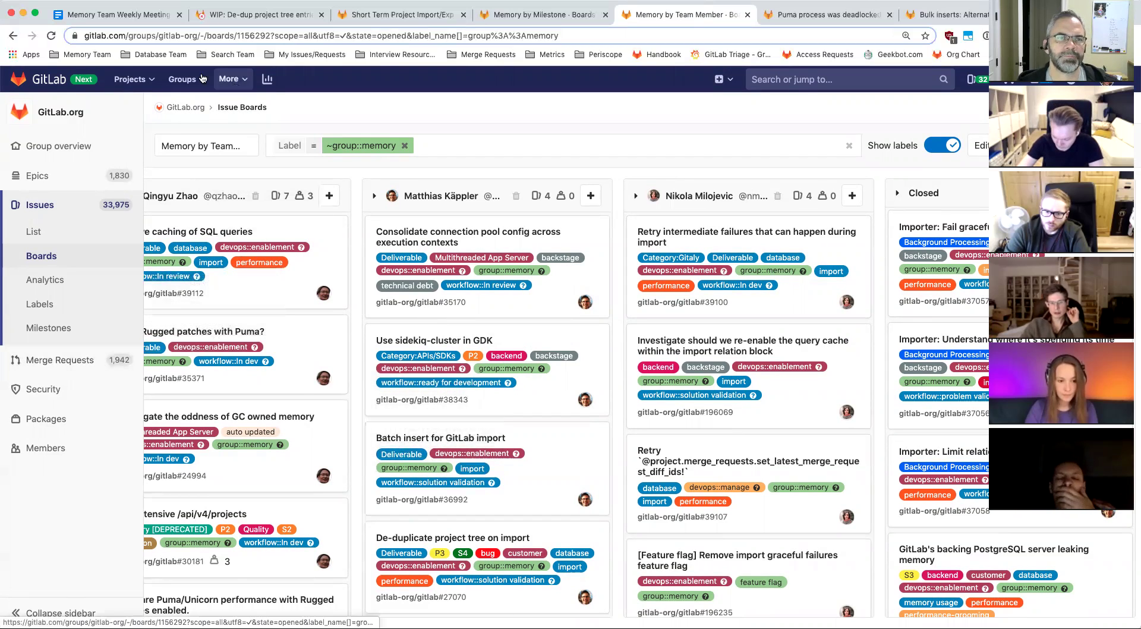
Back in the meeting notes, scroll up to the release post items and correct the name there
{"action": "left_click", "coordinate": [113, 15]}
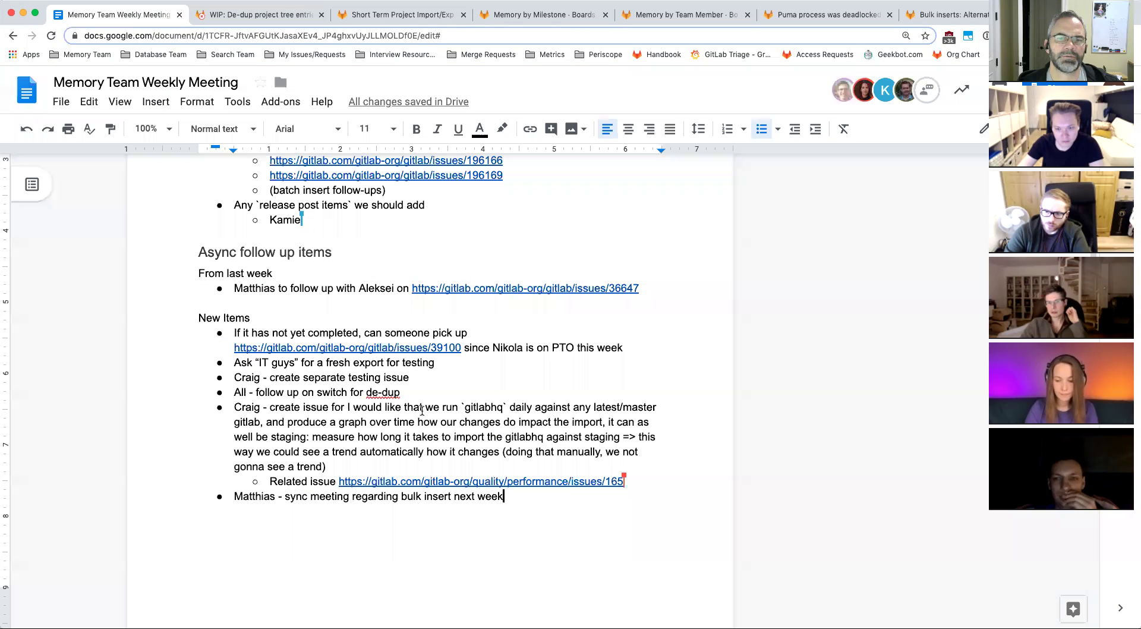
{"action": "scroll", "coordinate": [622, 470], "scroll_direction": "up", "scroll_amount": 3}
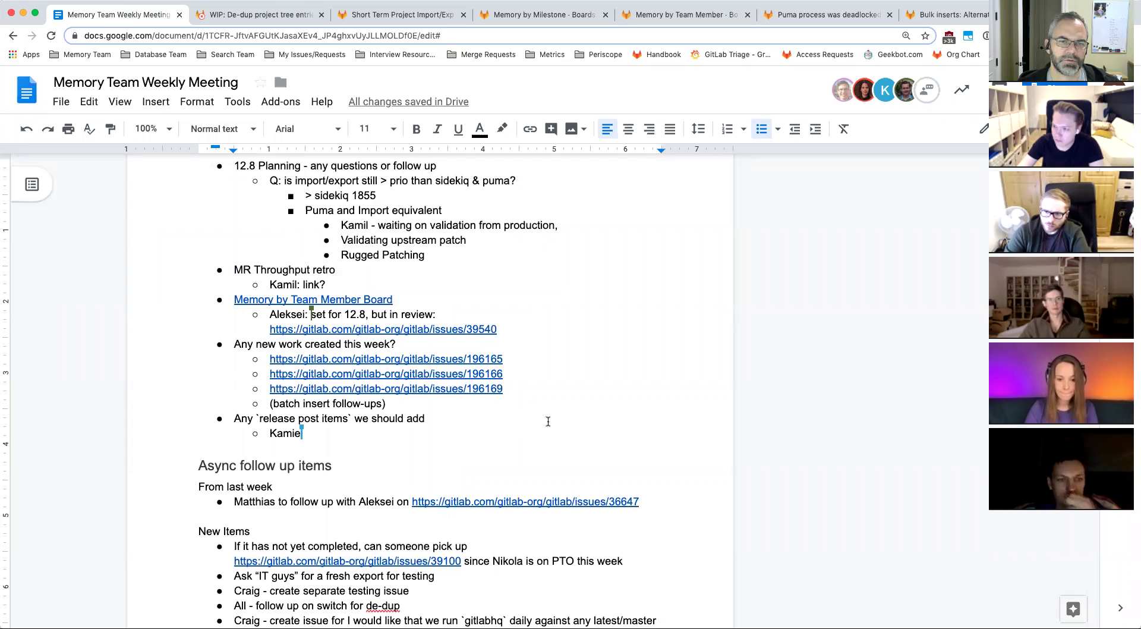
{"action": "scroll", "coordinate": [441, 416], "scroll_direction": "up", "scroll_amount": 1}
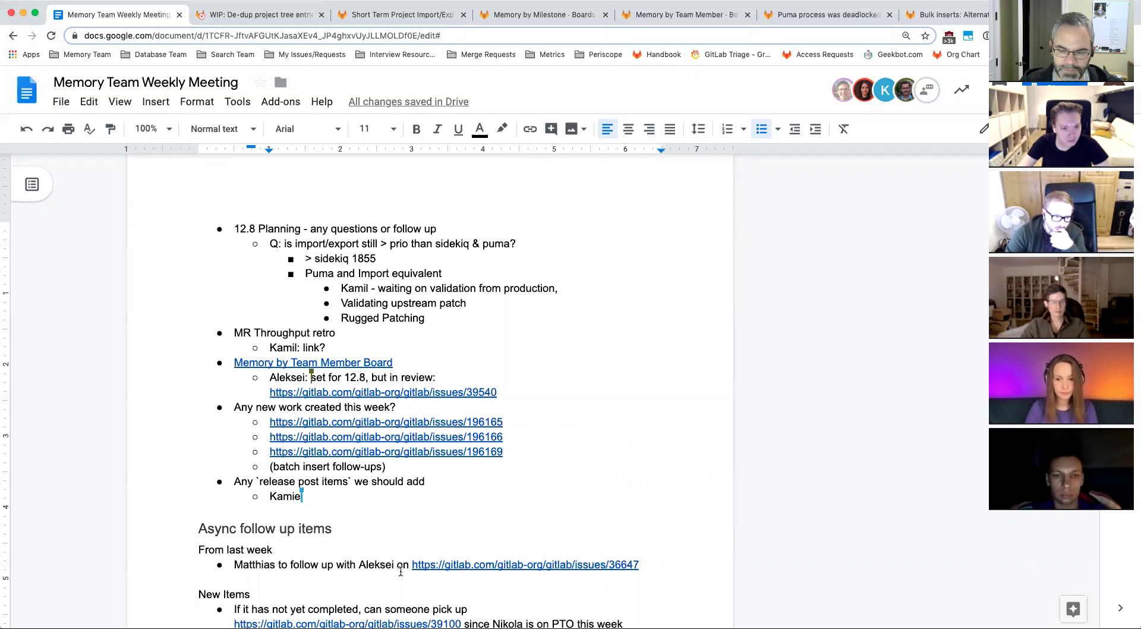
{"action": "key", "text": "BackSpace"}
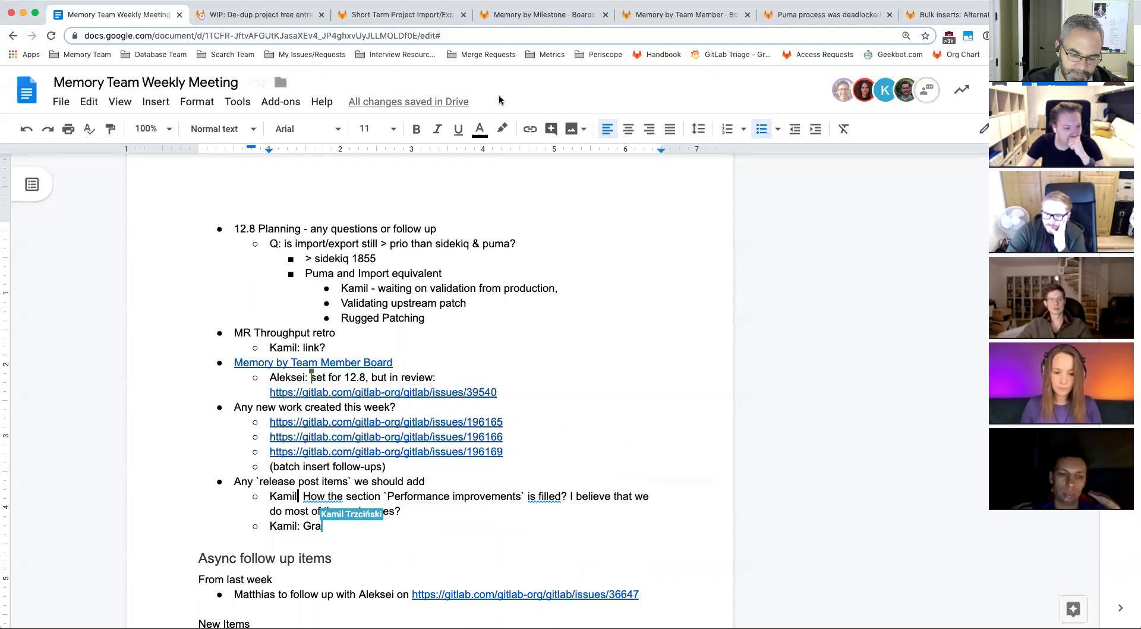
Add, then remove, the colon after the name in the release-post sub-bullet
{"action": "type", "text": ":"}
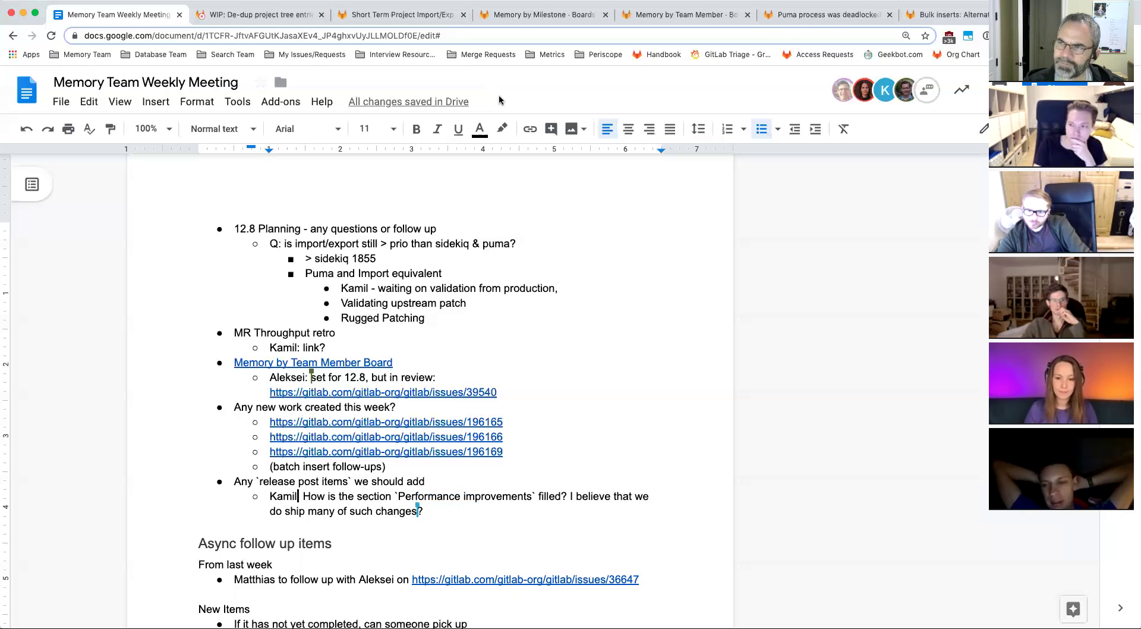
{"action": "type", "text": ":"}
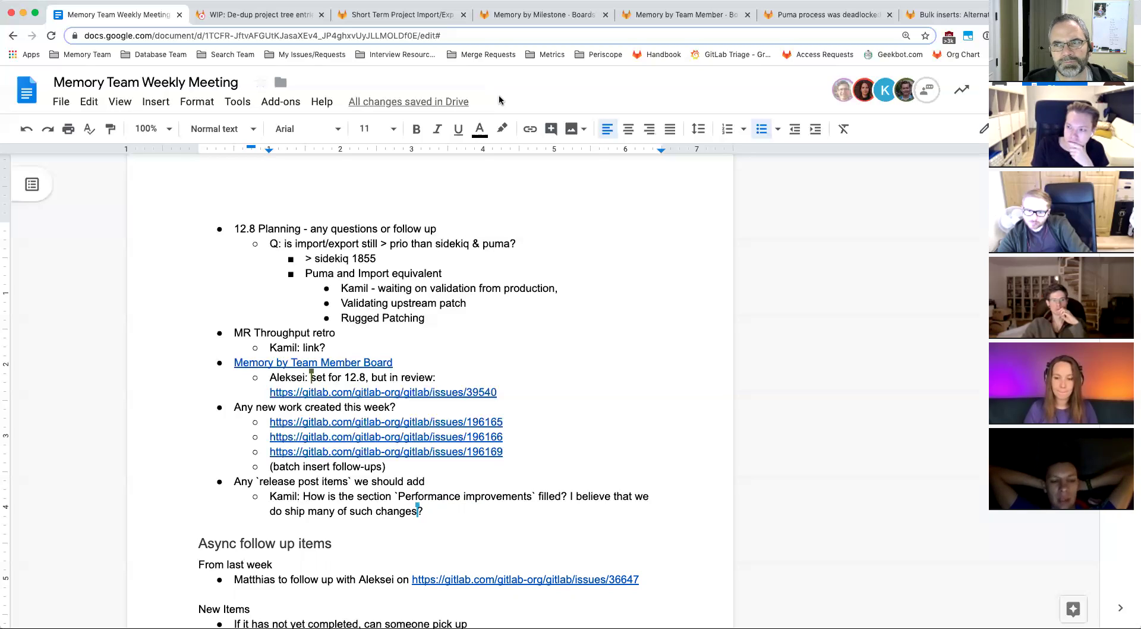
{"action": "key", "text": "BackSpace"}
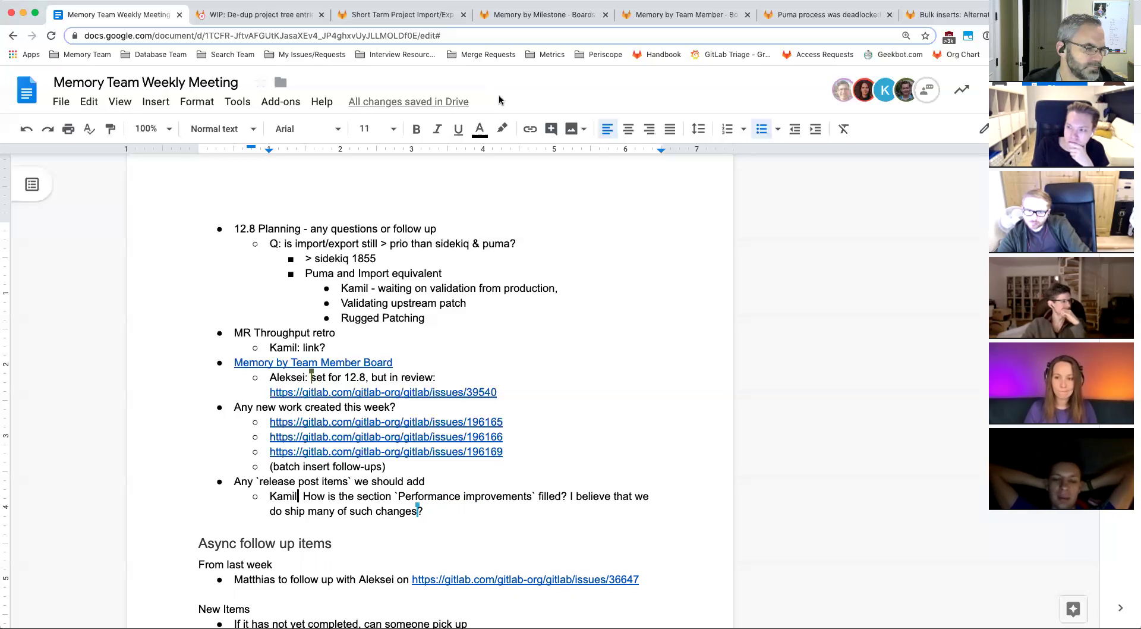
{"action": "key", "text": "BackSpace"}
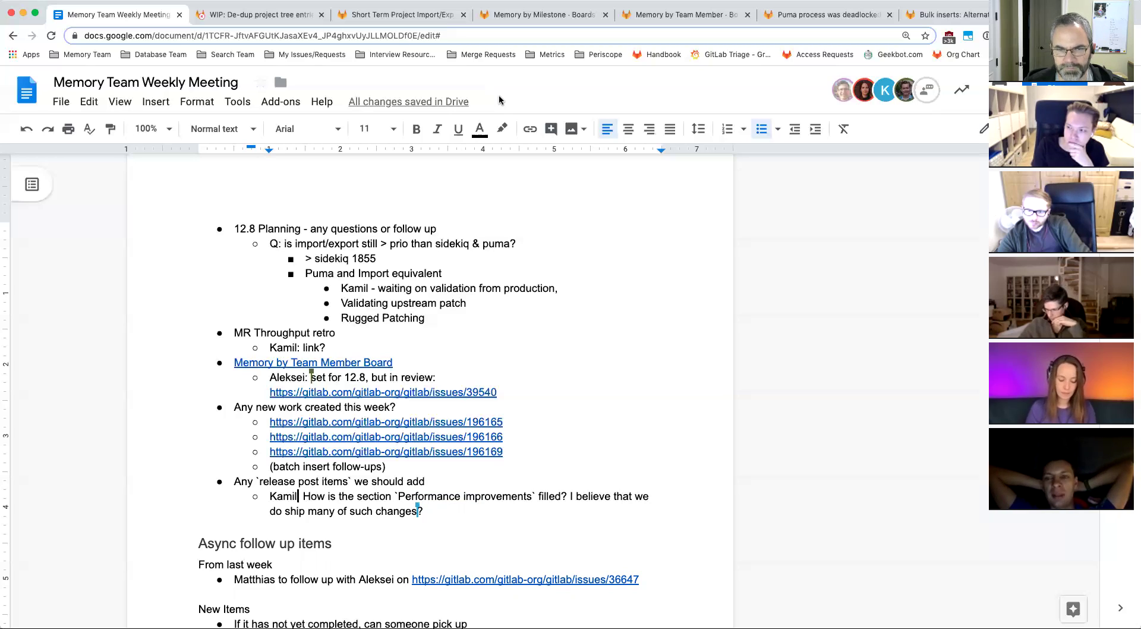
{"action": "key", "text": "BackSpace"}
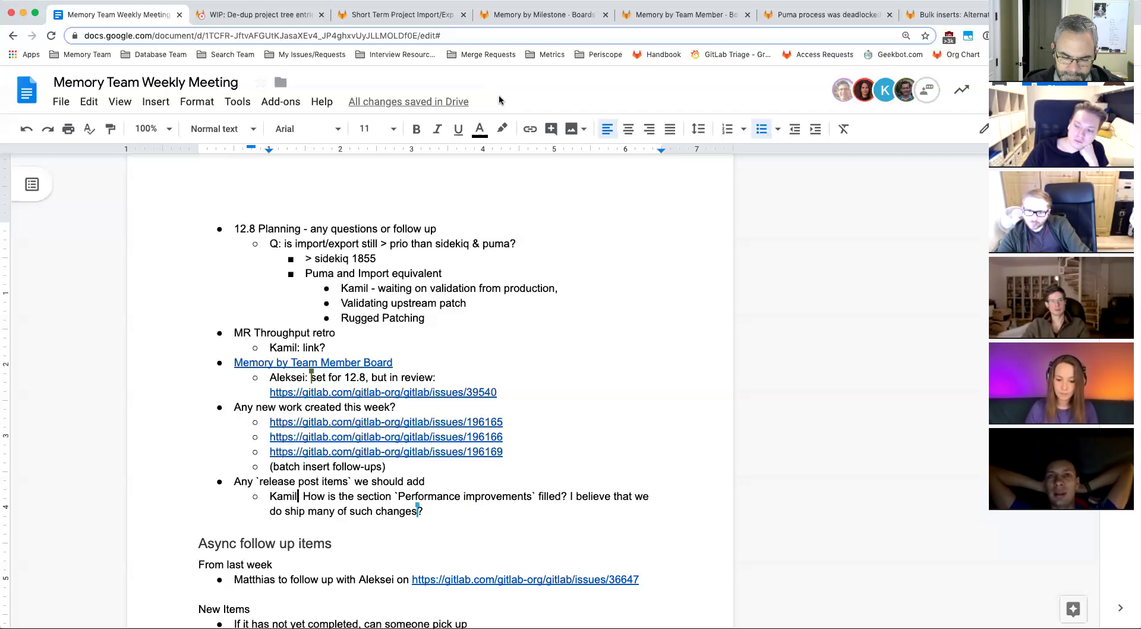
{"action": "key", "text": "BackSpace"}
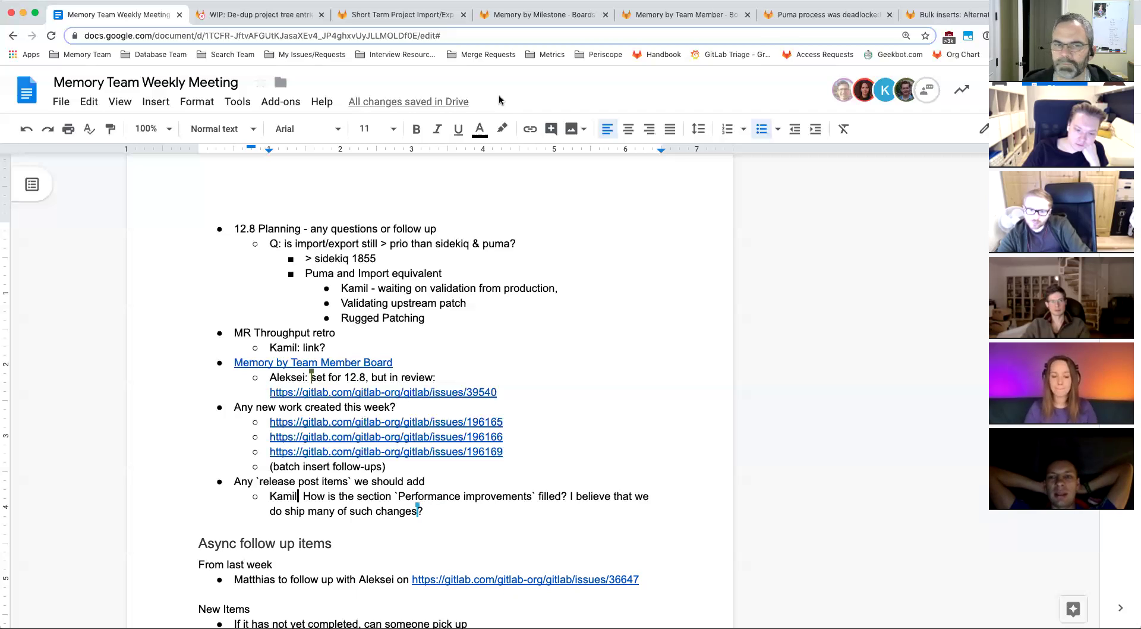
{"action": "type", "text": ":"}
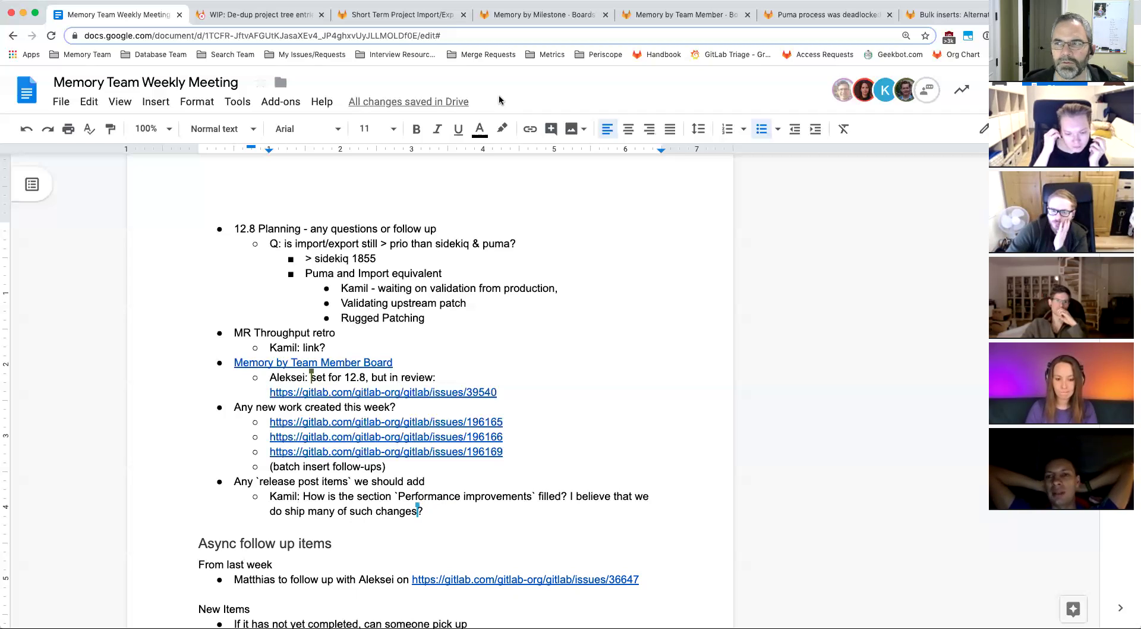
{"action": "key", "text": "BackSpace"}
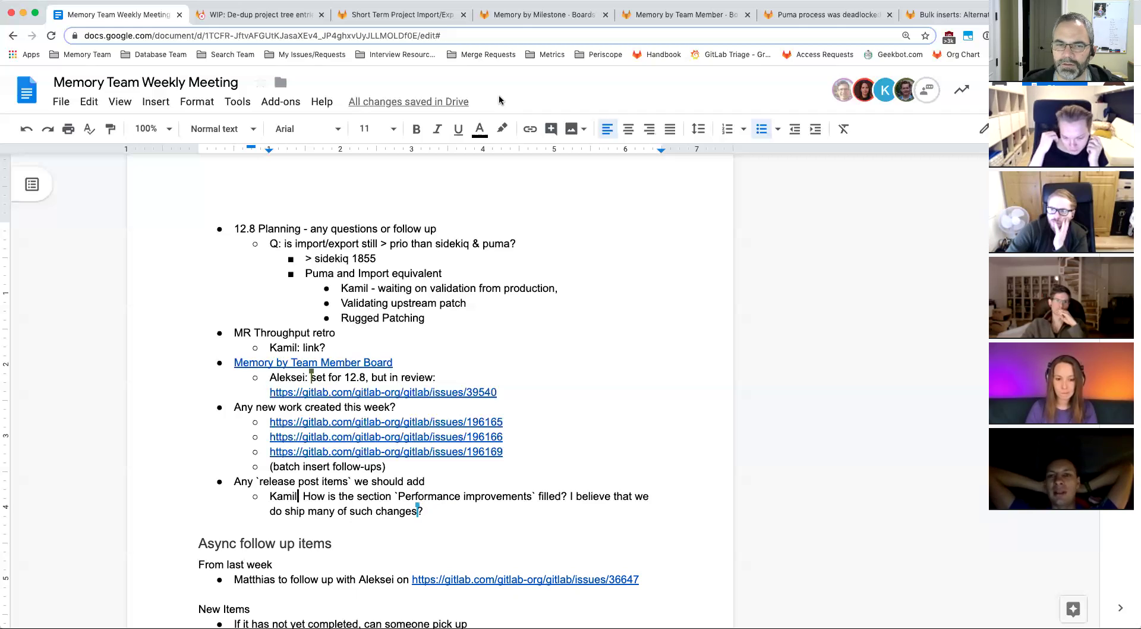
{"action": "key", "text": "BackSpace"}
{"action": "key", "text": "BackSpace"}
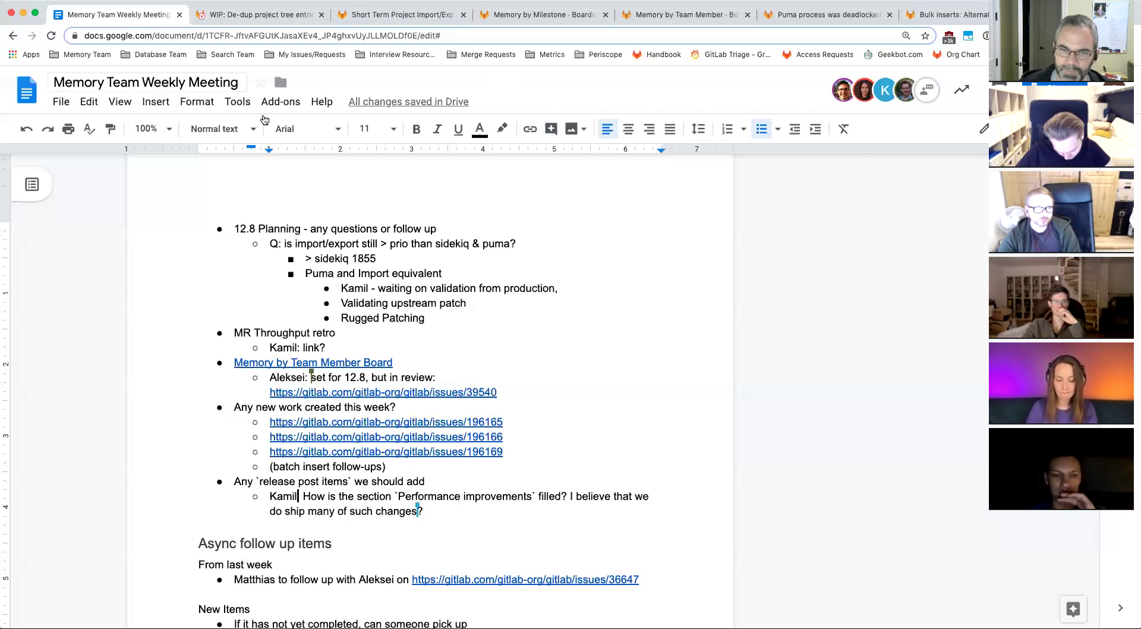
Scroll down to the New Items section of the notes
{"action": "scroll", "coordinate": [642, 368], "scroll_direction": "down", "scroll_amount": 2}
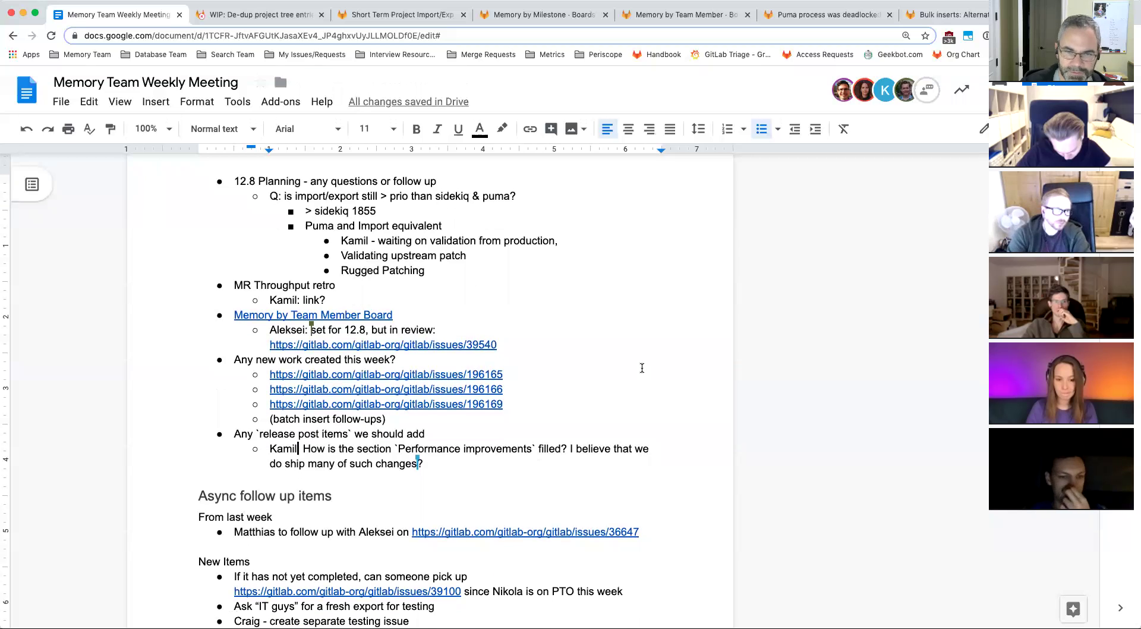
{"action": "scroll", "coordinate": [544, 432], "scroll_direction": "down", "scroll_amount": 4}
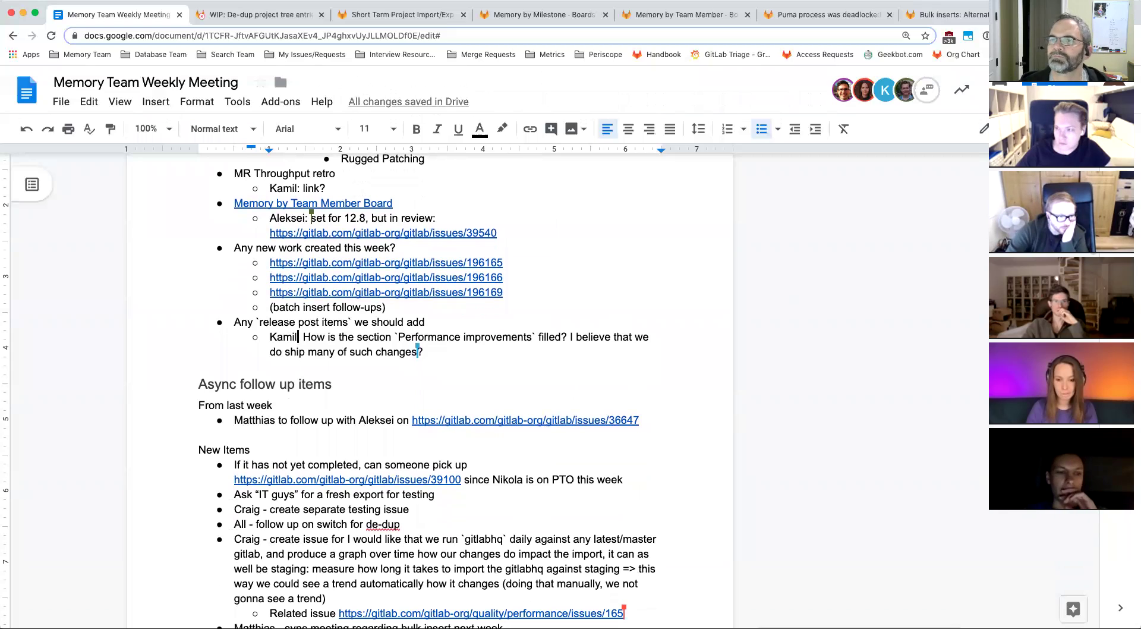
{"action": "scroll", "coordinate": [588, 483], "scroll_direction": "down", "scroll_amount": 8}
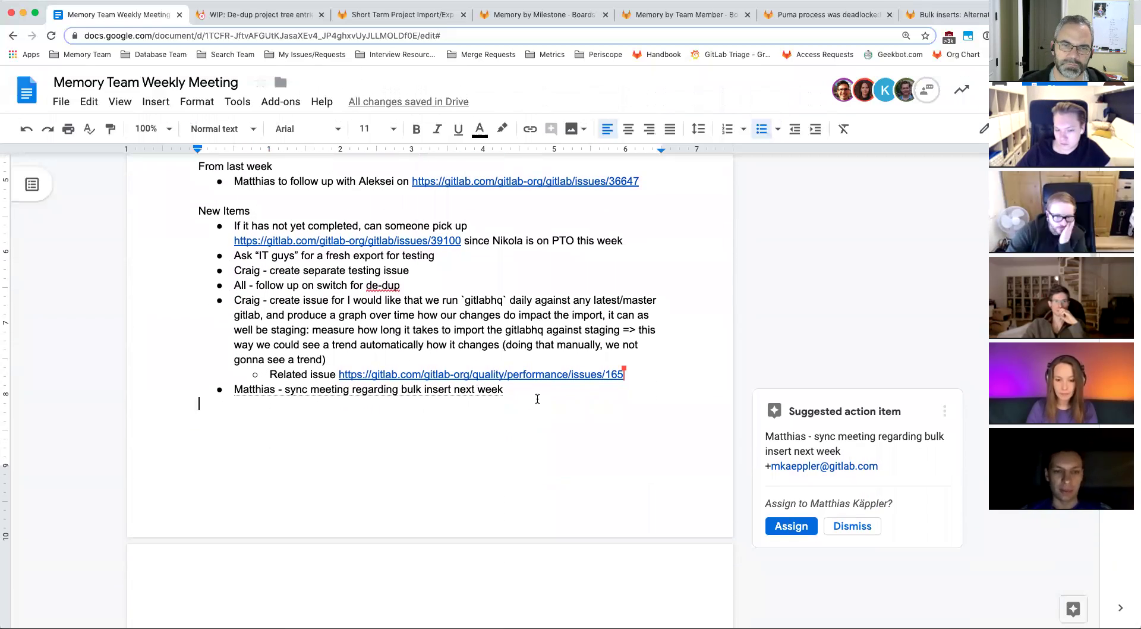
Add a final New Items bullet: a teammate follows up with a colleague on release posts re: performance improvements
{"action": "left_click", "coordinate": [531, 389]}
{"action": "left_click", "coordinate": [656, 433]}
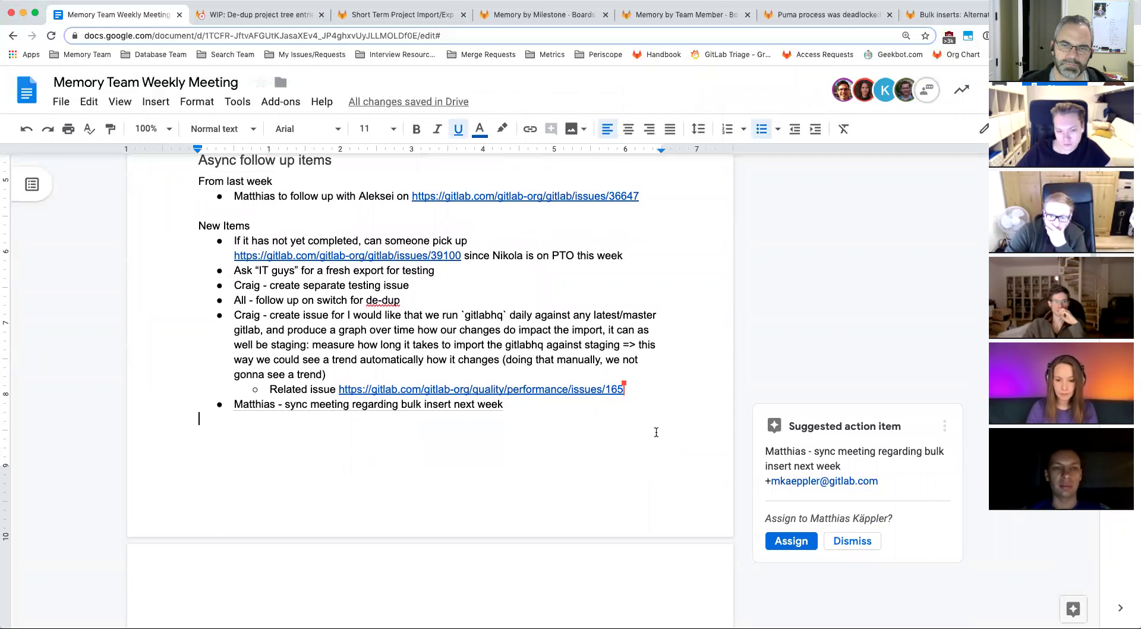
{"action": "key", "text": "Return"}
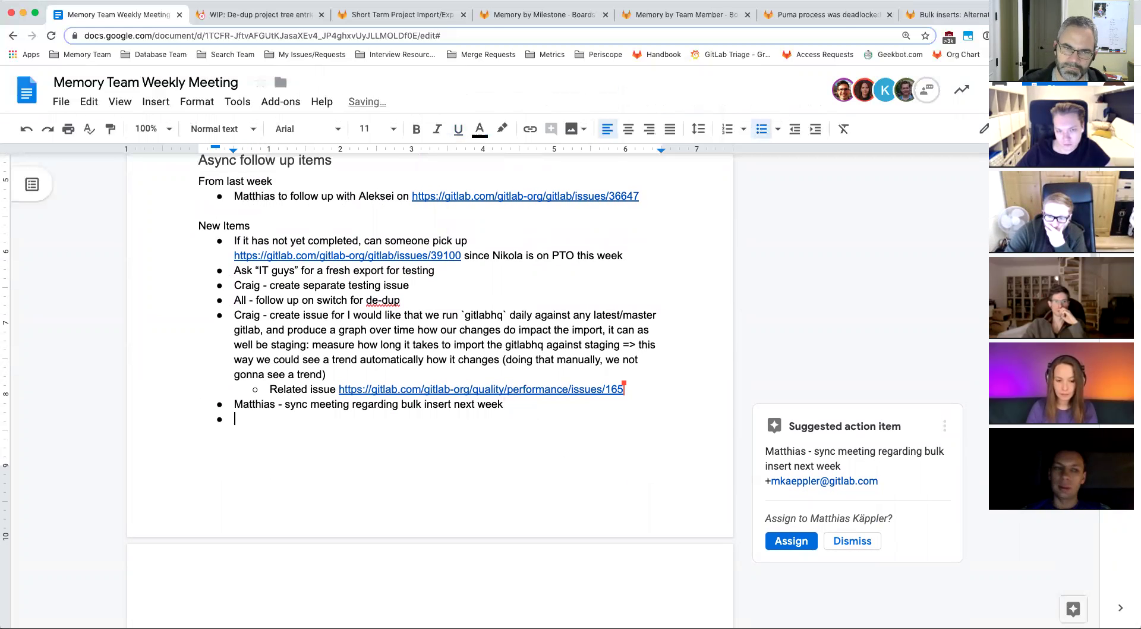
{"action": "type", "text": "Craig "}
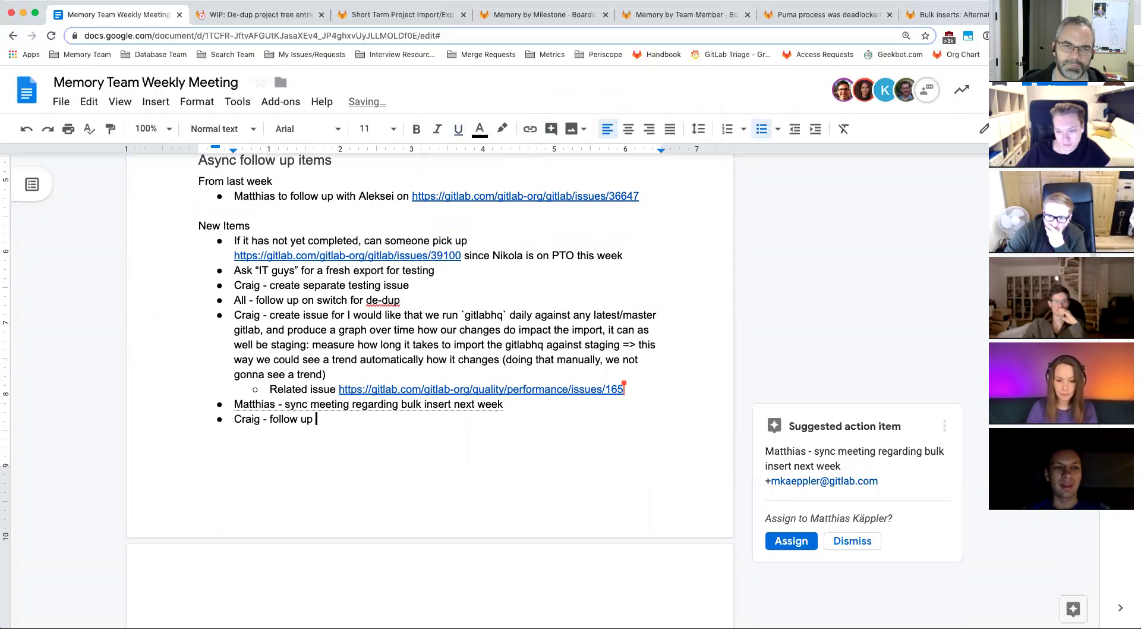
{"action": "type", "text": "- follow up with Josh on "}
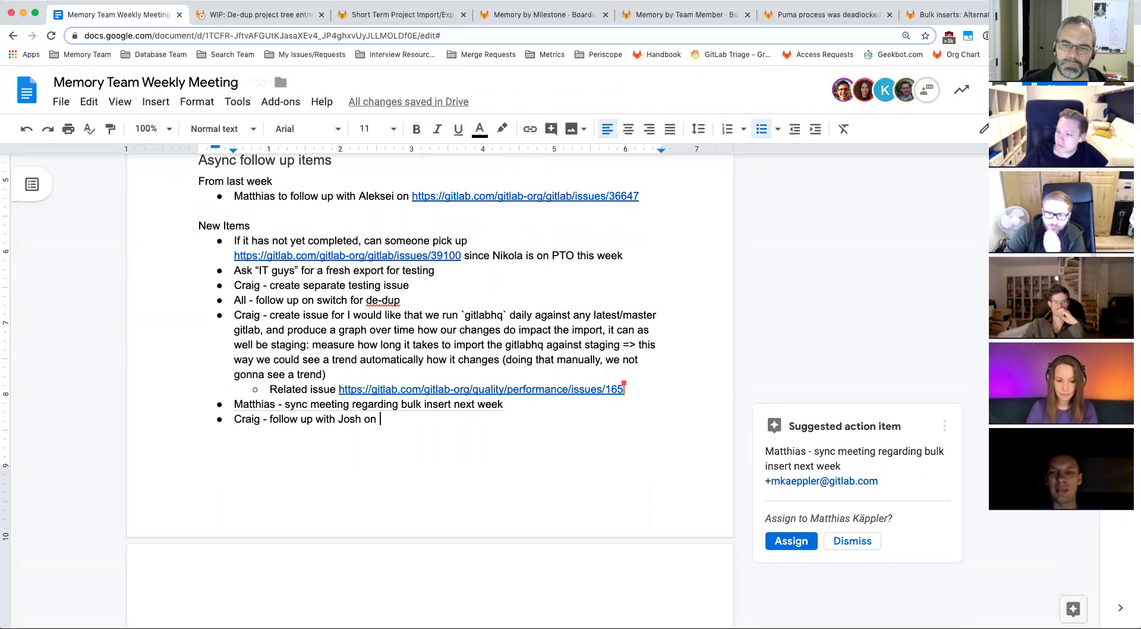
{"action": "type", "text": "release pos"}
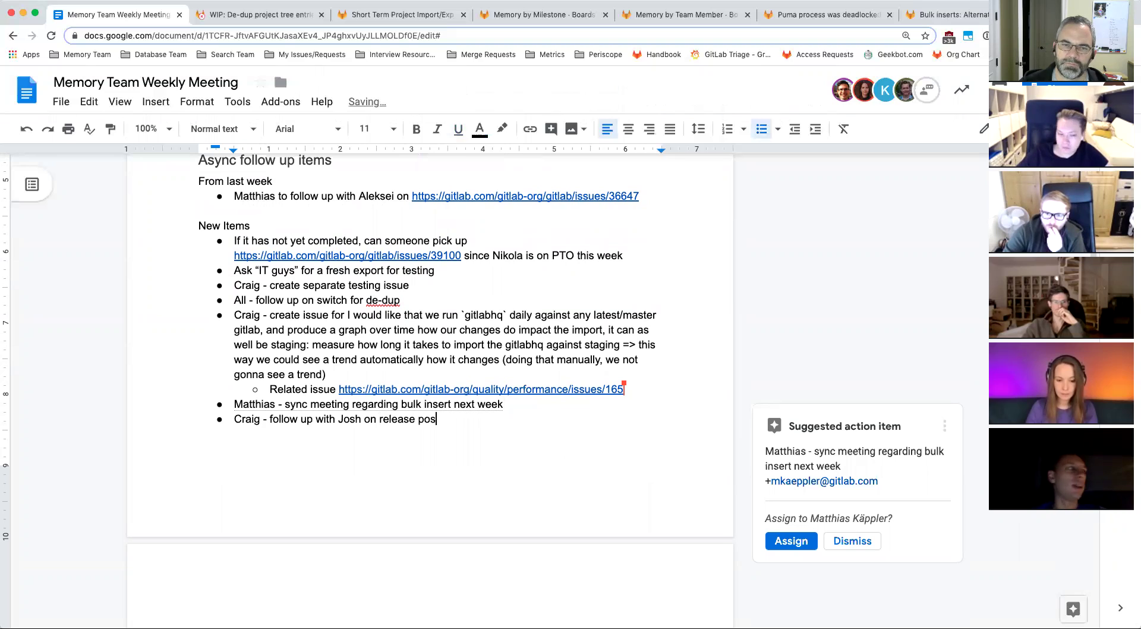
{"action": "type", "text": "ts re: "}
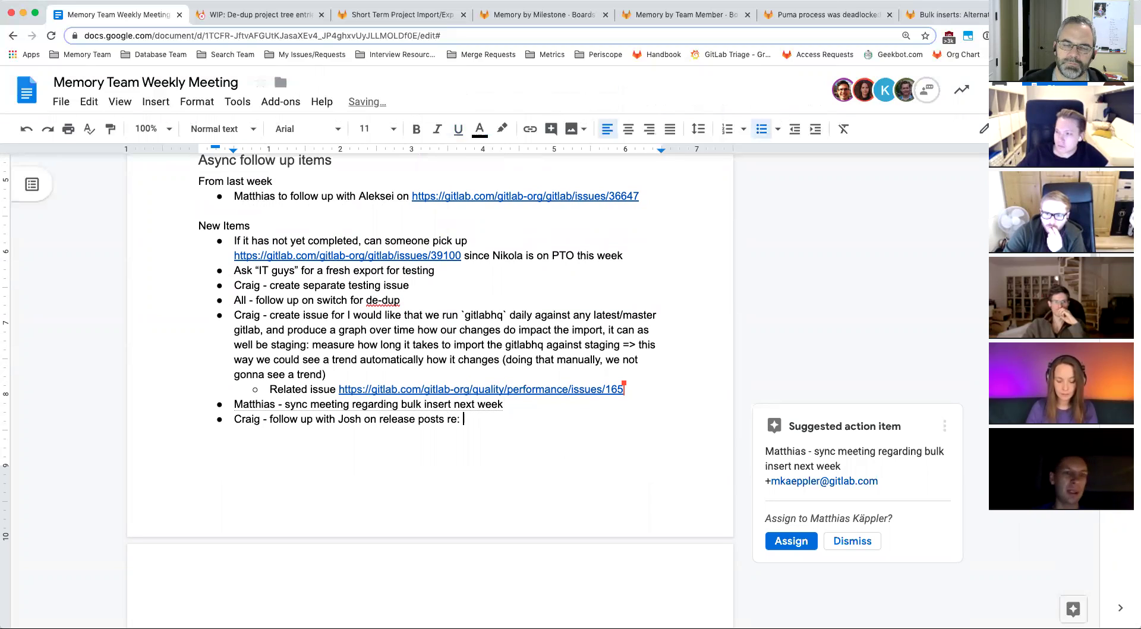
{"action": "type", "text": "performance improvem"}
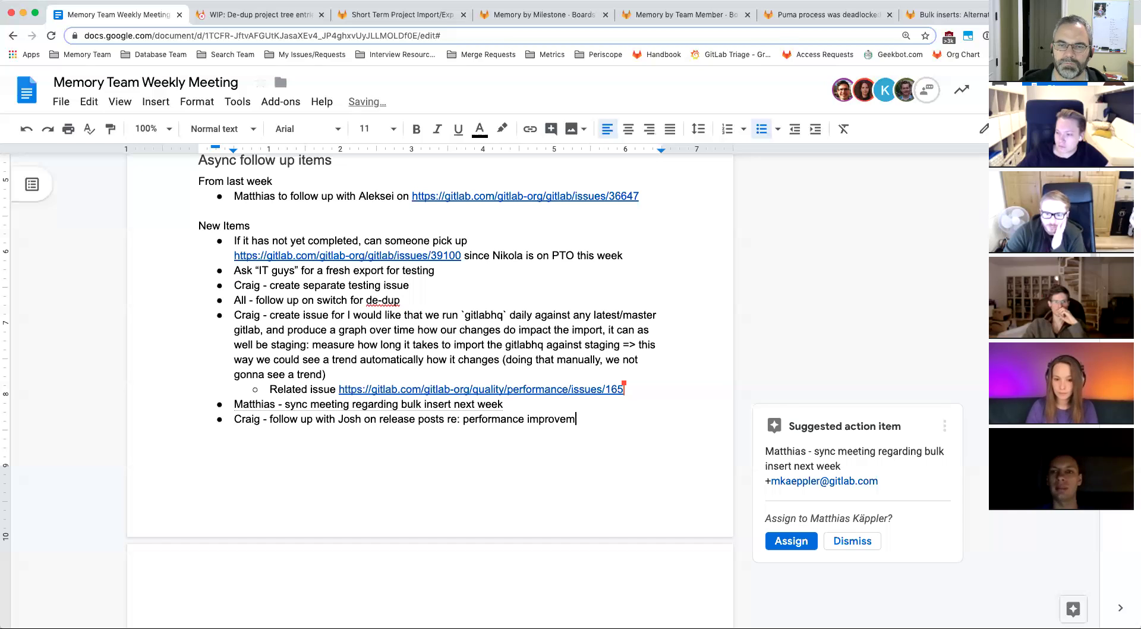
{"action": "type", "text": "ents"}
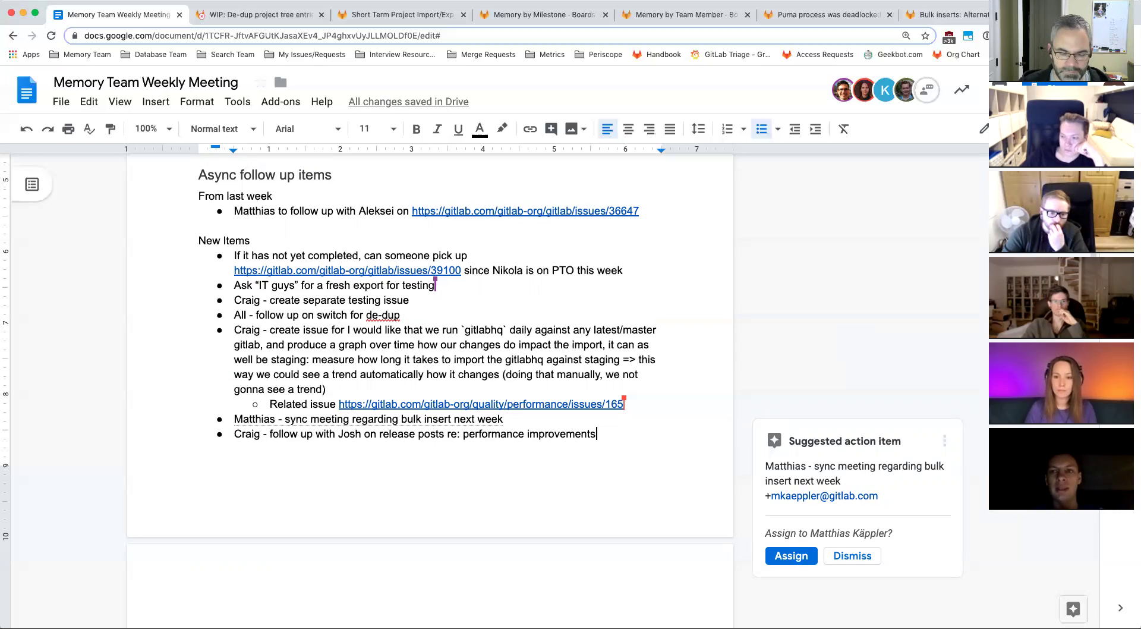
Add an indented sub-bullet reading "Proposal - add 'performance improvement release item'"
{"action": "key", "text": "Return"}
{"action": "key", "text": "Tab"}
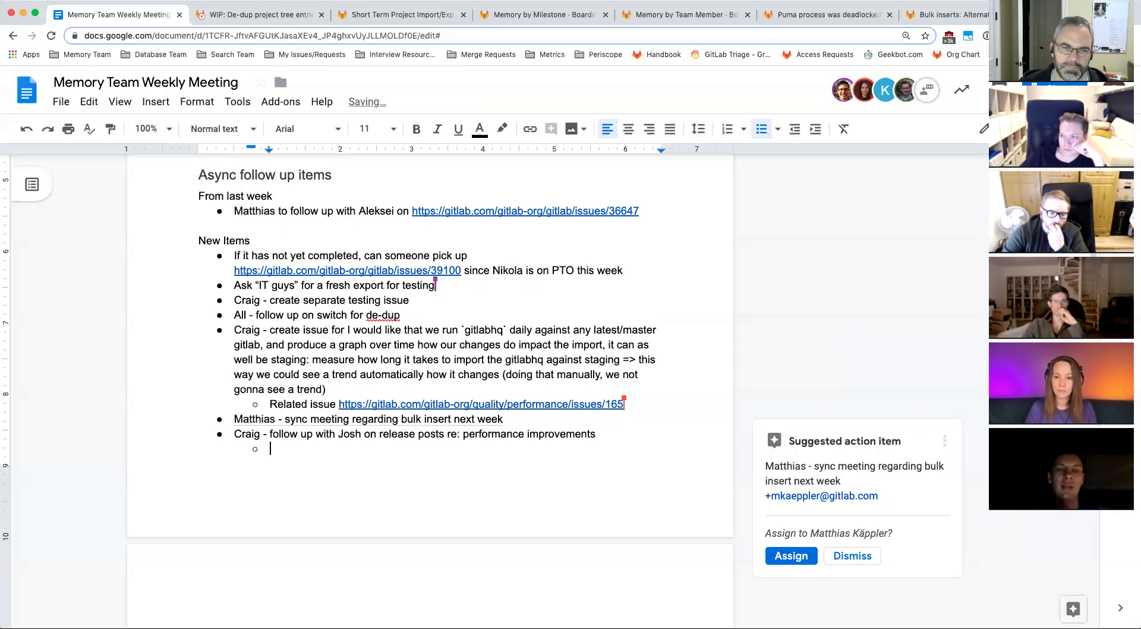
{"action": "type", "text": "A"}
{"action": "key", "text": "BackSpace"}
{"action": "type", "text": "Proposal -"}
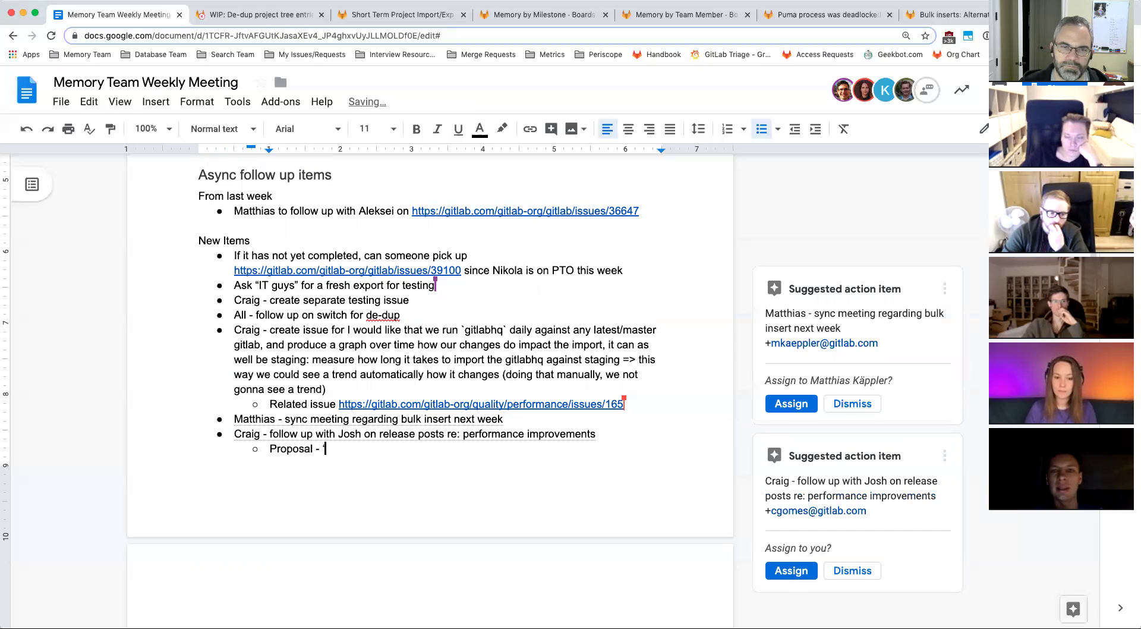
{"action": "type", "text": " '"}
{"action": "key", "text": "BackSpace"}
{"action": "type", "text": "add 'performance improvme"}
{"action": "key", "text": "BackSpace"}
{"action": "key", "text": "BackSpace"}
{"action": "key", "text": "BackSpace"}
{"action": "type", "text": "vement "}
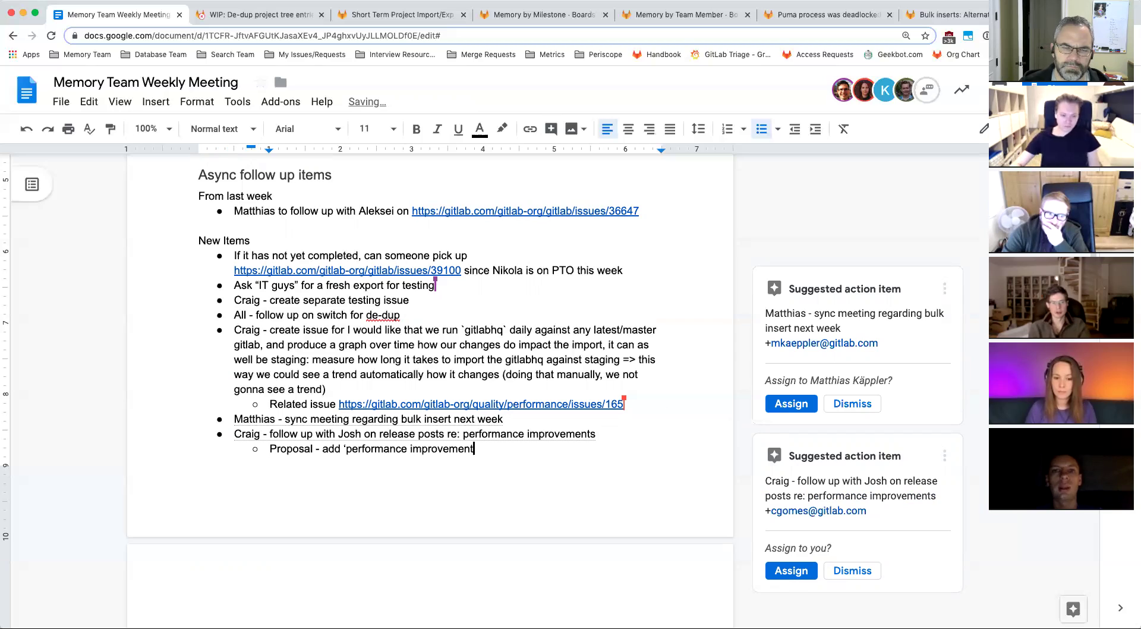
{"action": "type", "text": "release item’"}
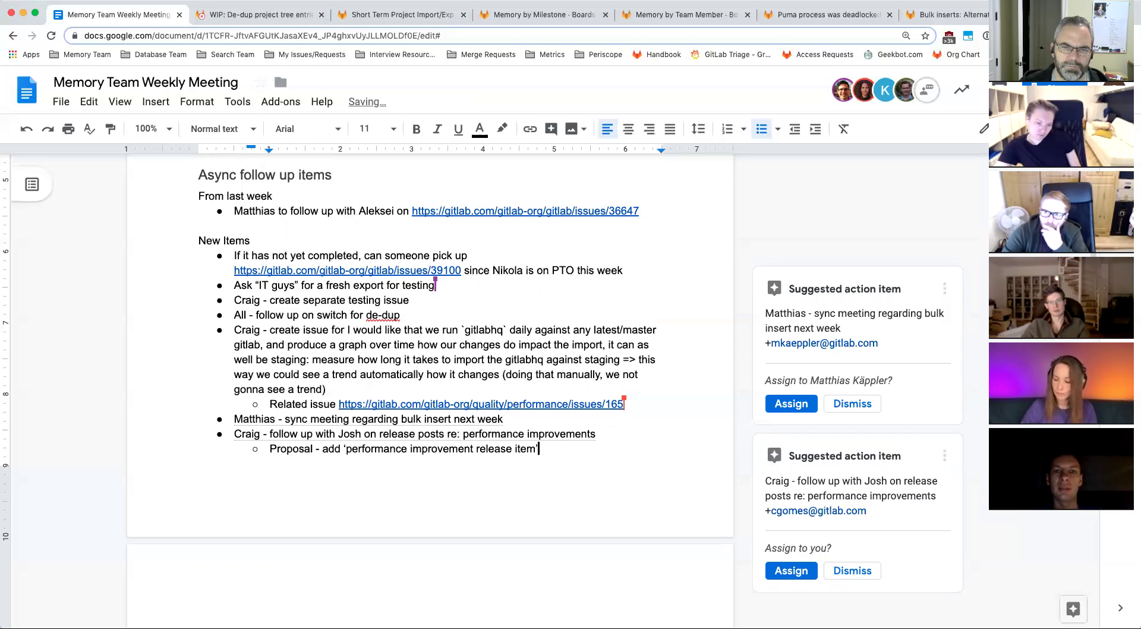
{"action": "type", "text": "'"}
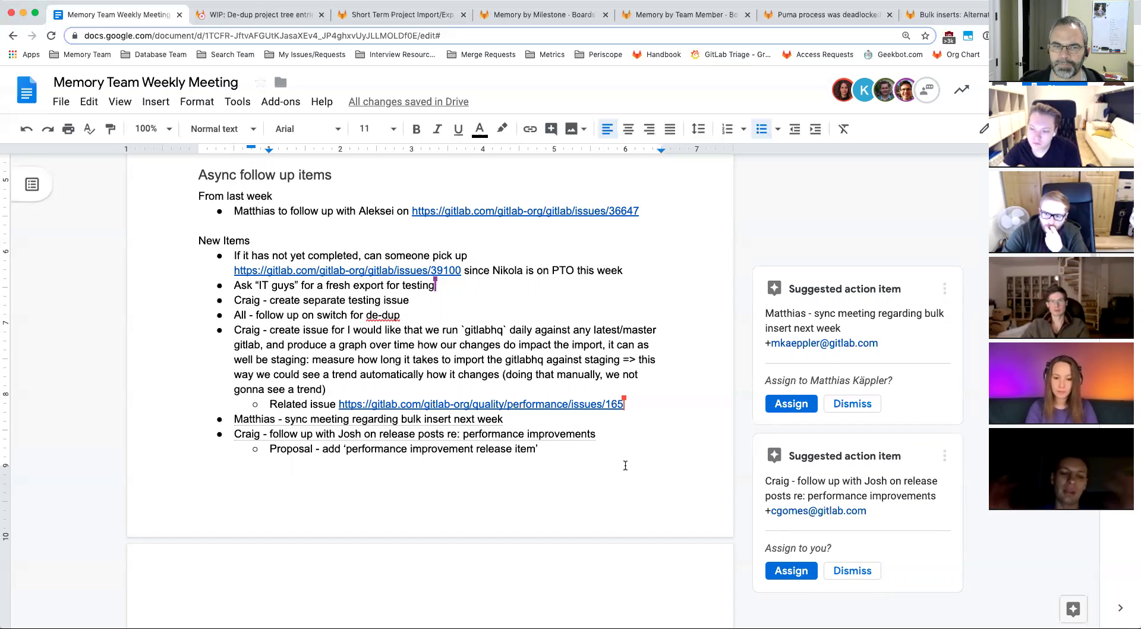
Add a sub-bullet: "Automate the process for the PM, add label and use API via script to gather list of items"
{"action": "key", "text": "Return"}
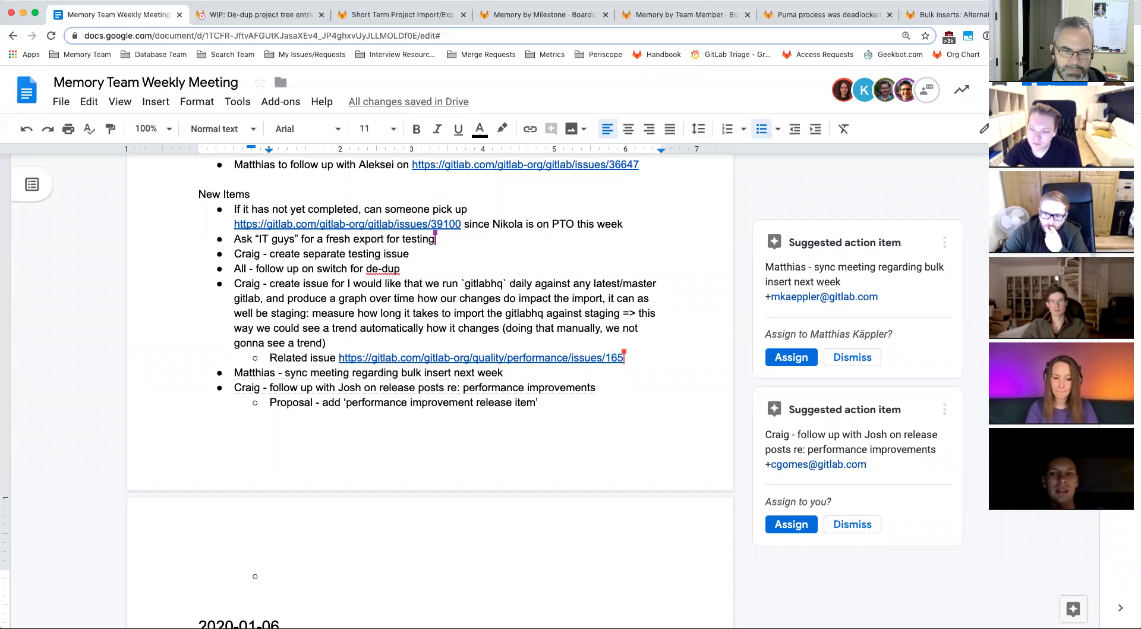
{"action": "type", "text": "Automate t"}
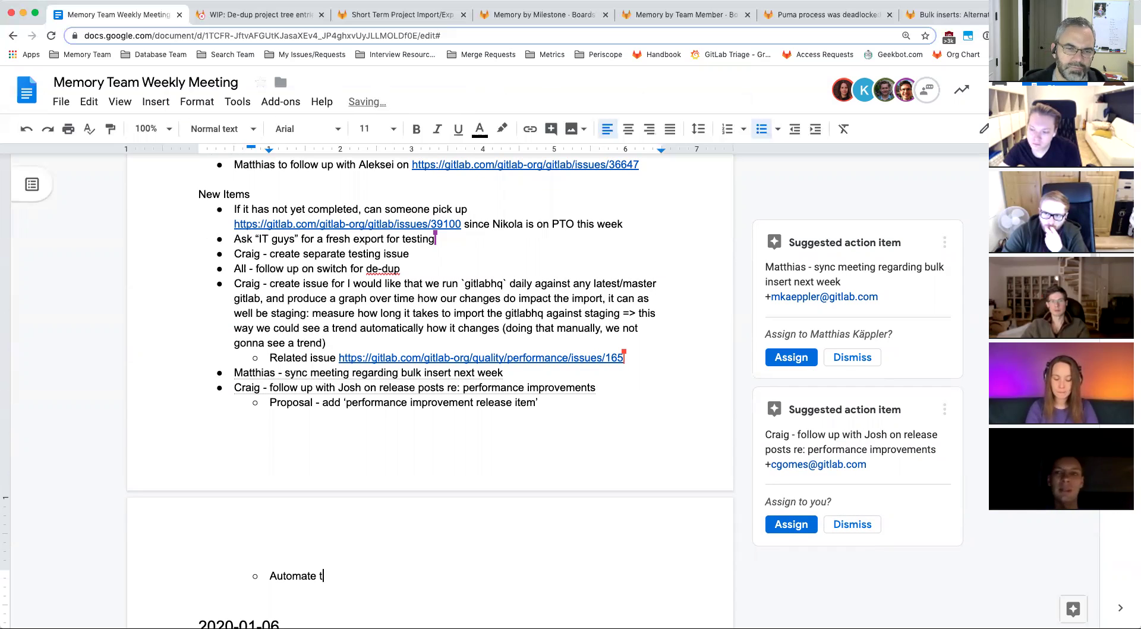
{"action": "type", "text": "he process for the PM"}
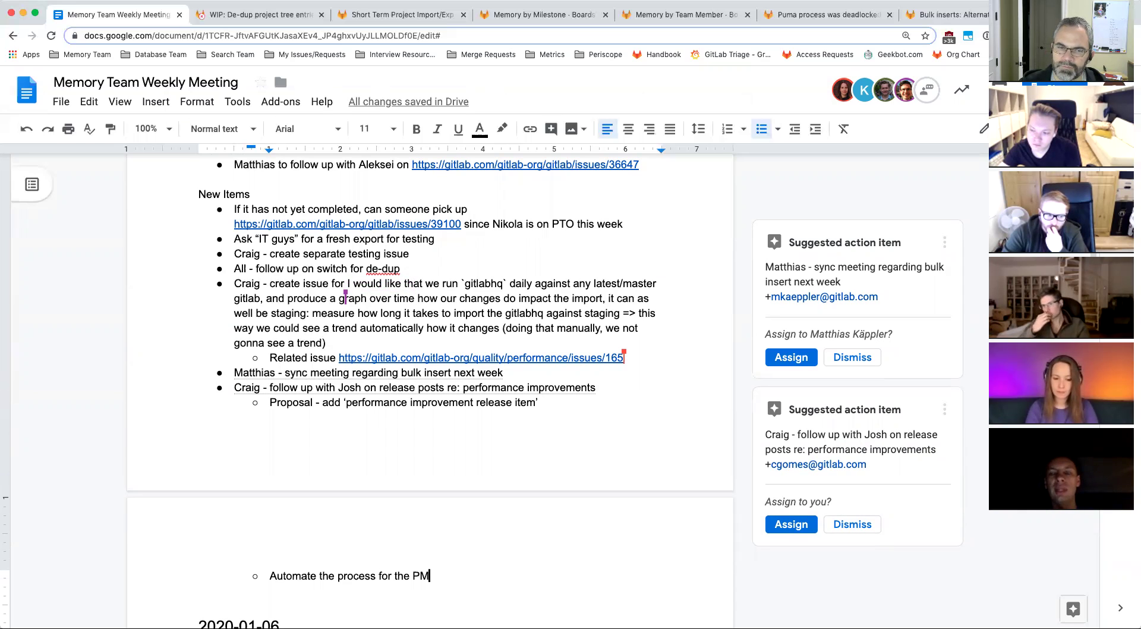
{"action": "type", "text": ", add lab"}
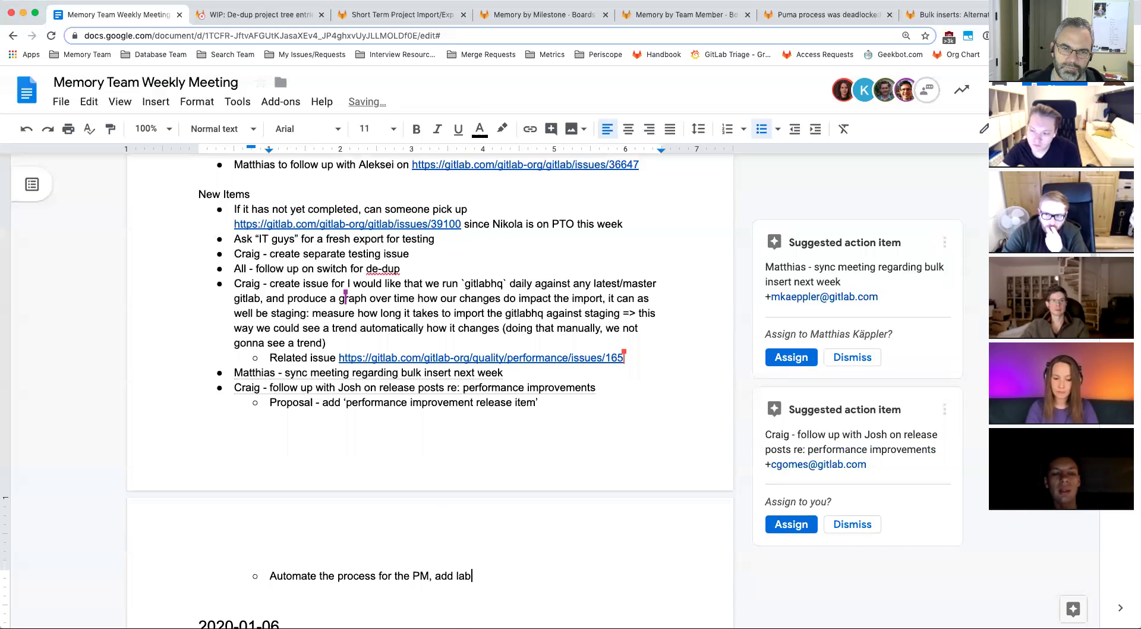
{"action": "type", "text": "el and use API"}
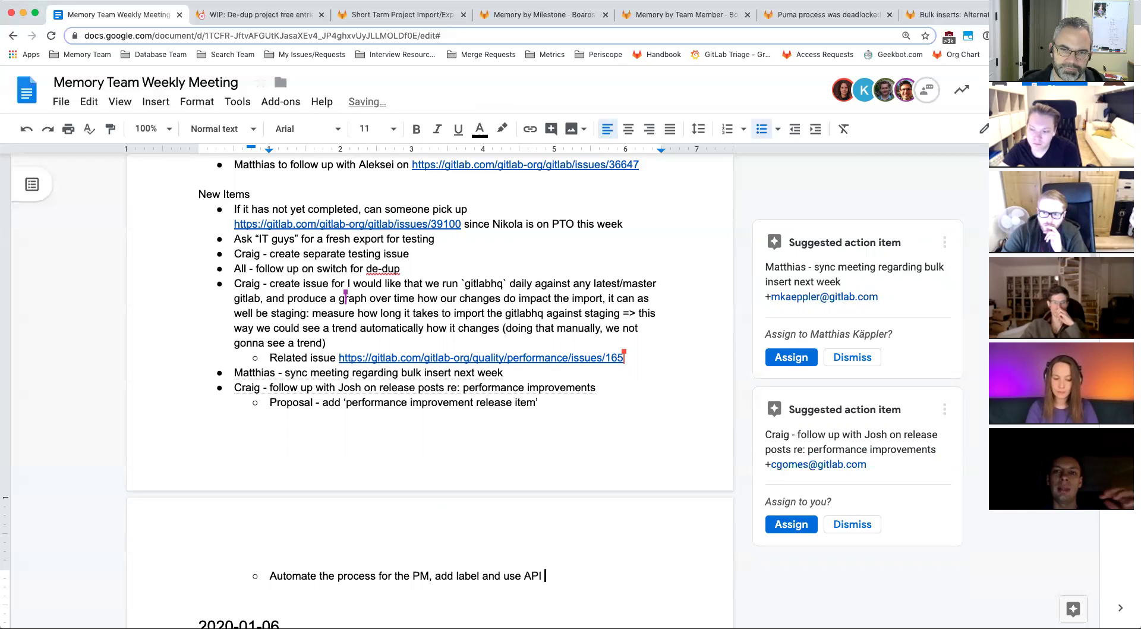
{"action": "type", "text": " via sc"}
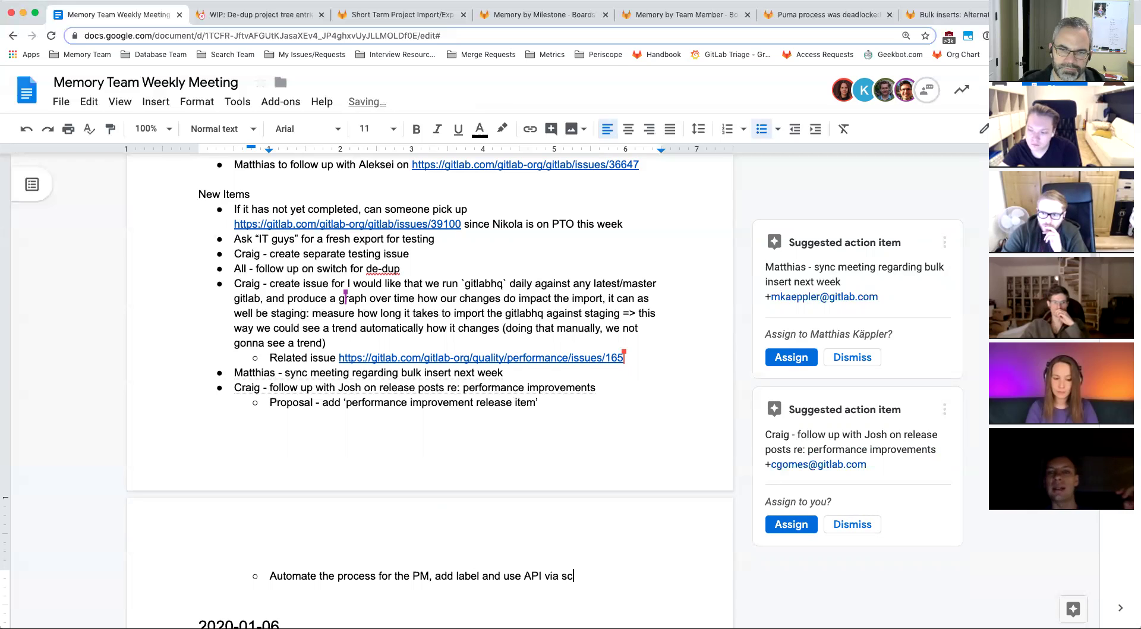
{"action": "type", "text": "ript to gather "}
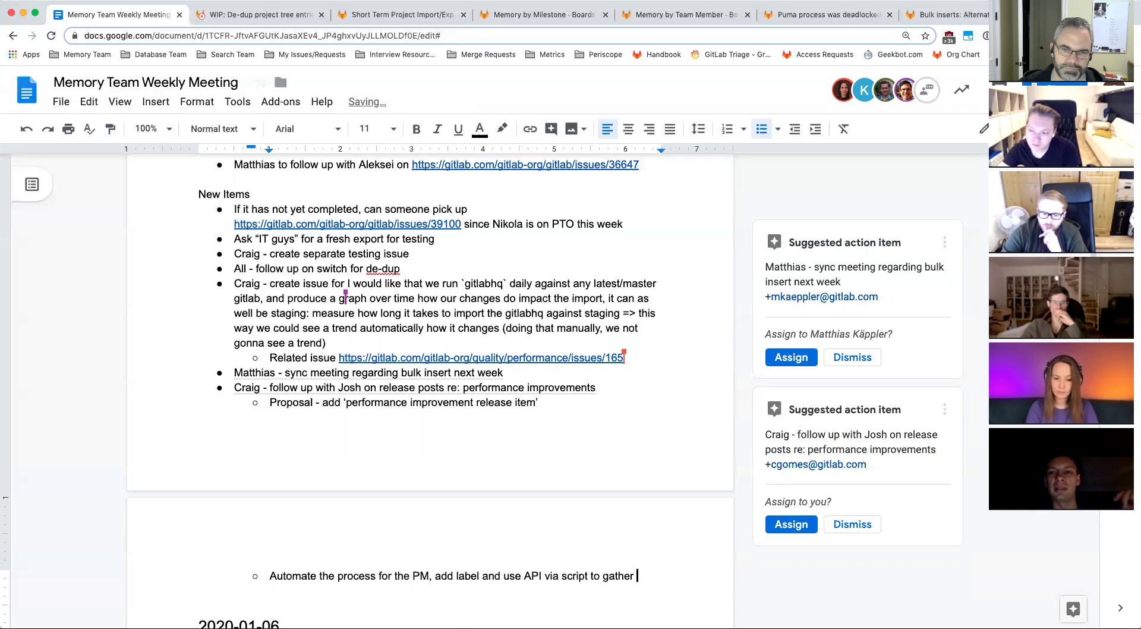
{"action": "type", "text": "list of items"}
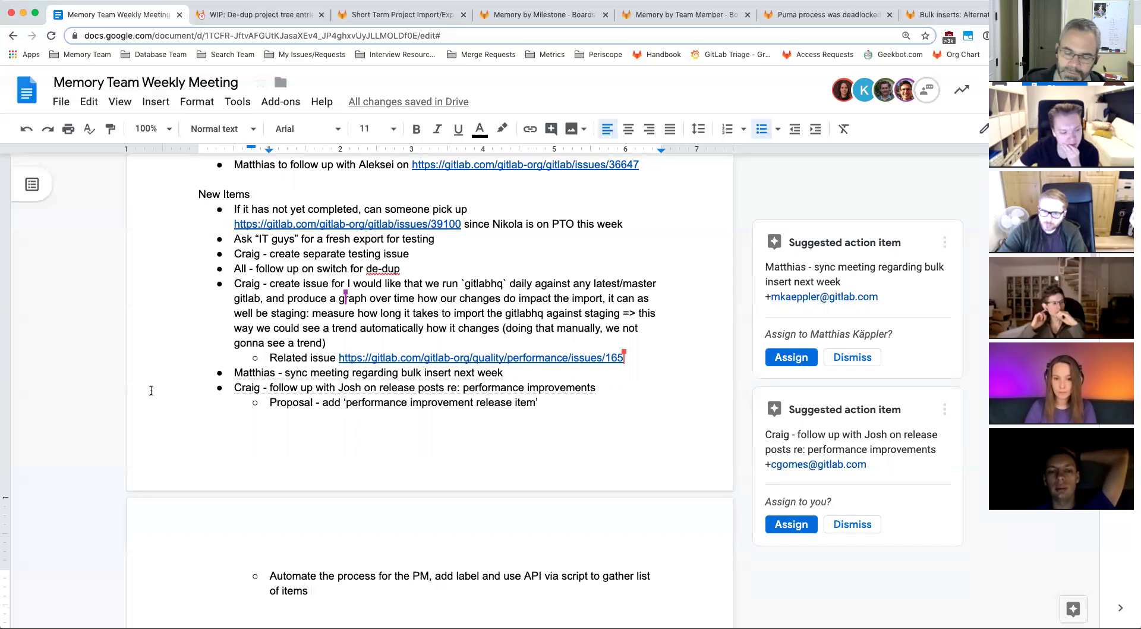
Start a third sub-bullet reading "MR to include performance improvements"
{"action": "key", "text": "Return"}
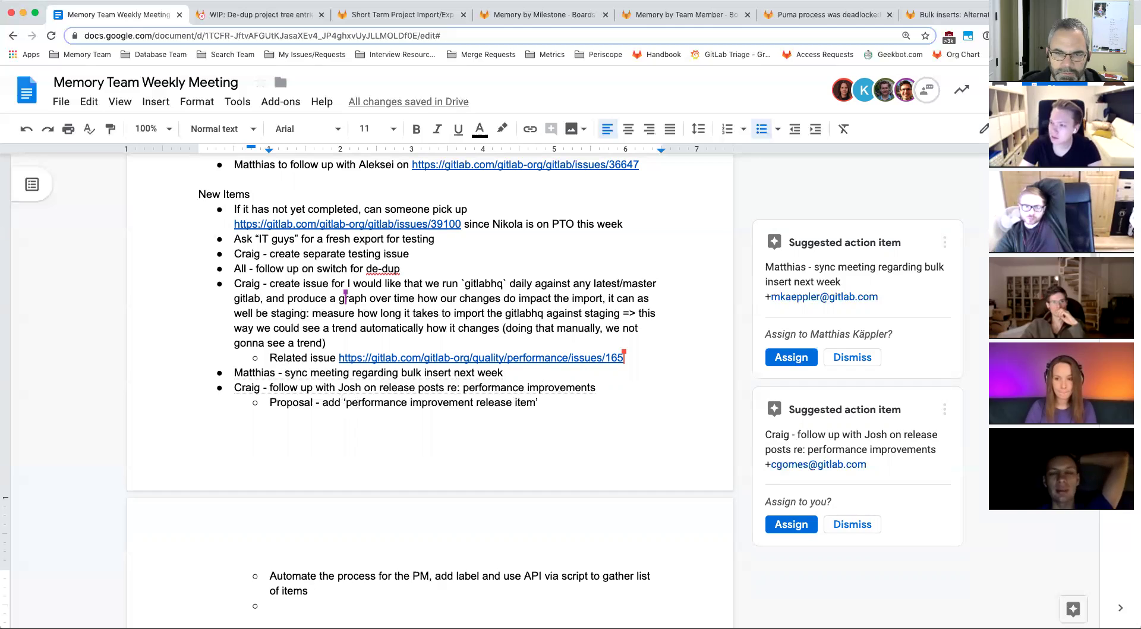
{"action": "type", "text": "MR t"}
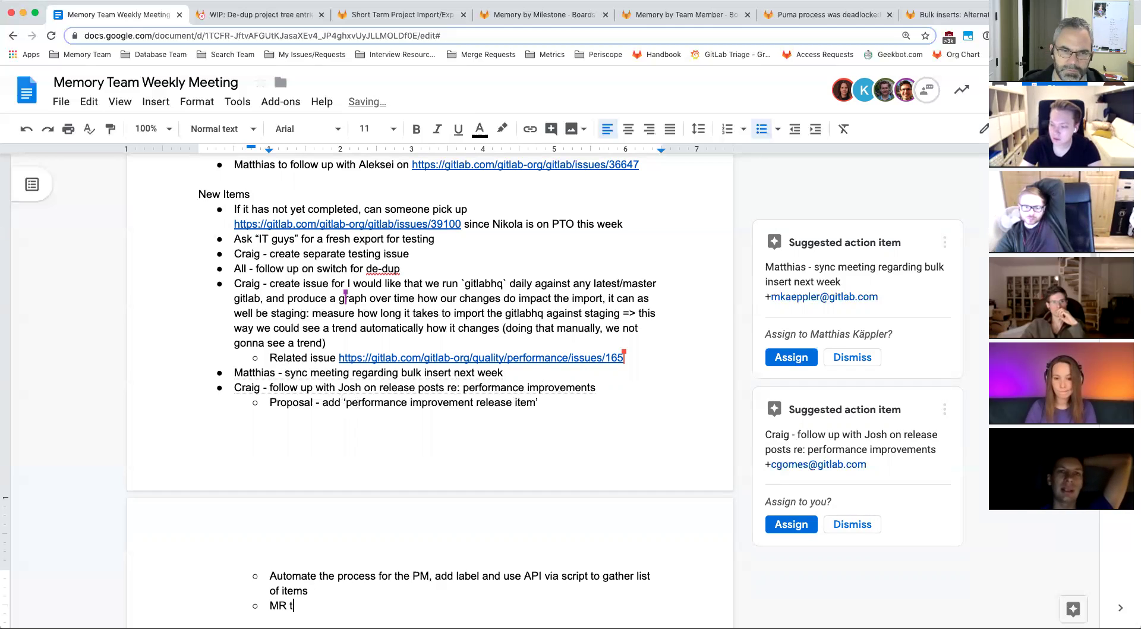
{"action": "type", "text": "o include performance improvements"}
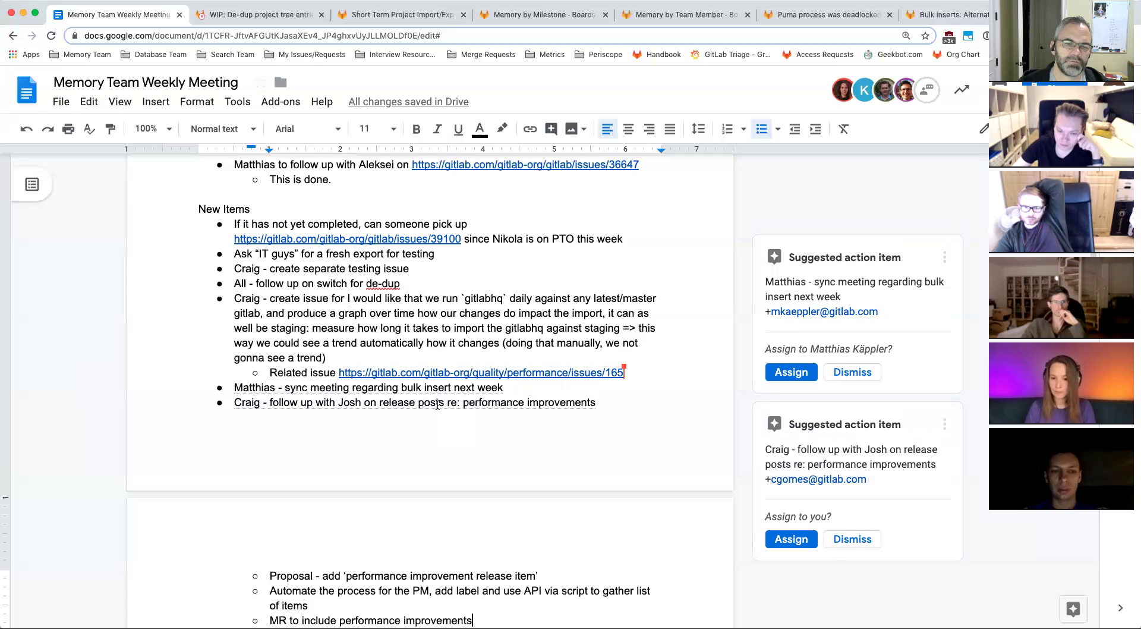
{"action": "scroll", "coordinate": [437, 405], "scroll_direction": "down", "scroll_amount": 1}
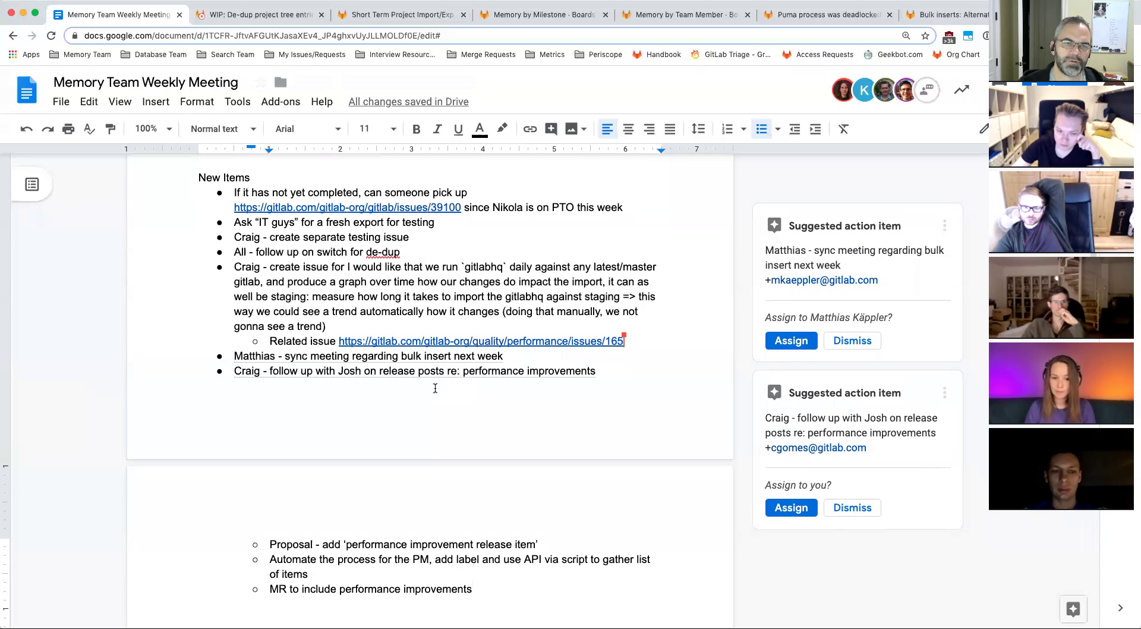
{"action": "left_click", "coordinate": [231, 192]}
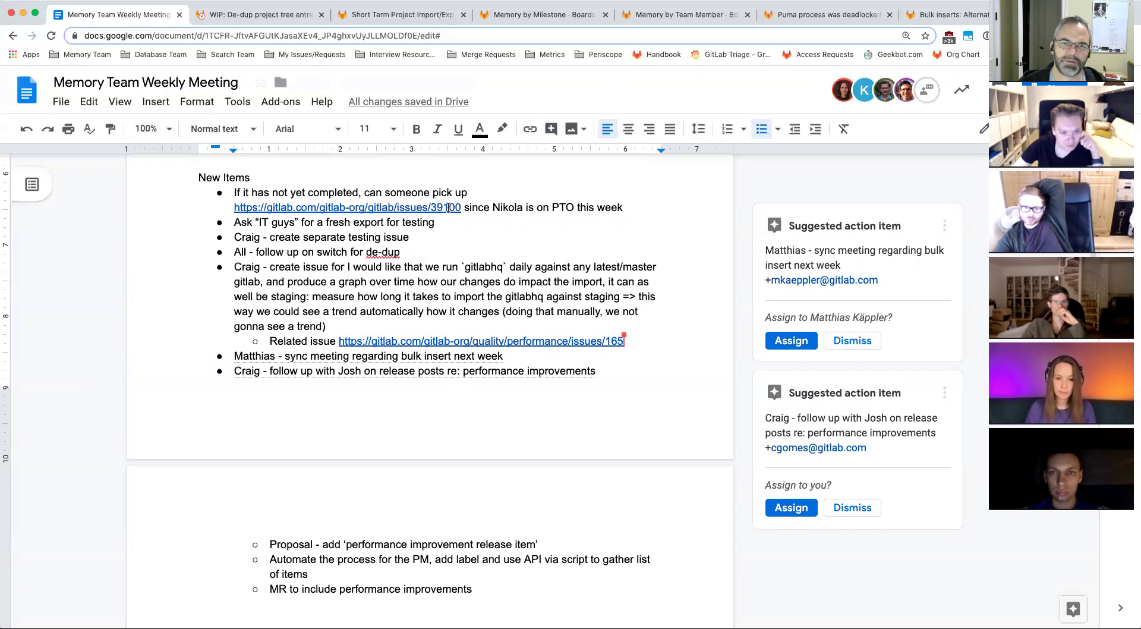
{"action": "left_click", "coordinate": [391, 205]}
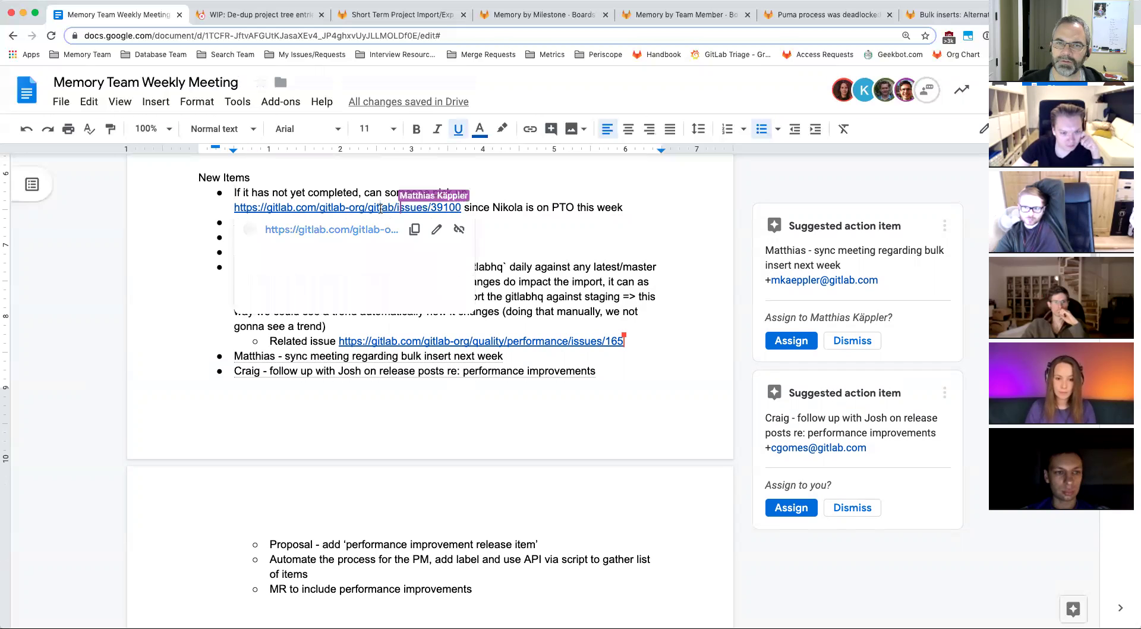
{"action": "left_click", "coordinate": [632, 239]}
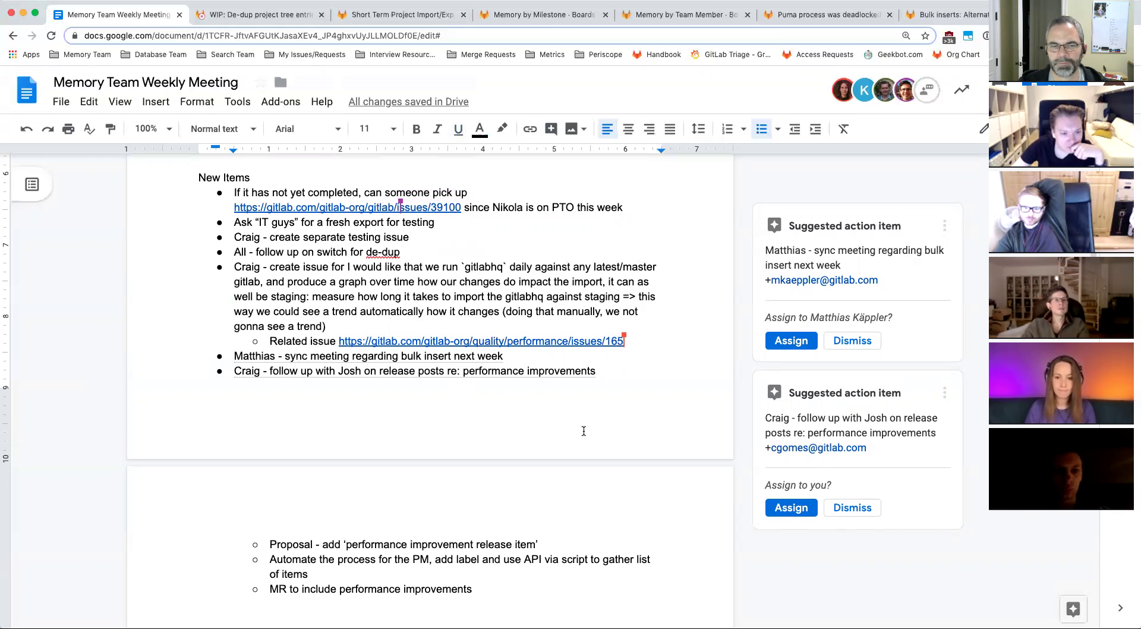
{"action": "scroll", "coordinate": [583, 430], "scroll_direction": "down", "scroll_amount": 1}
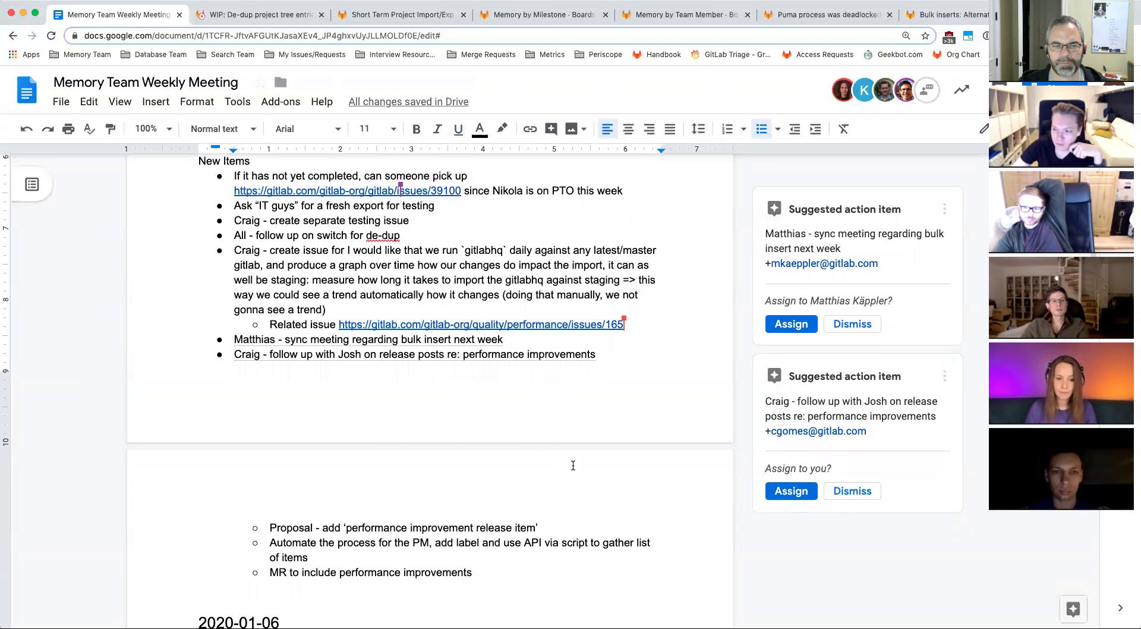